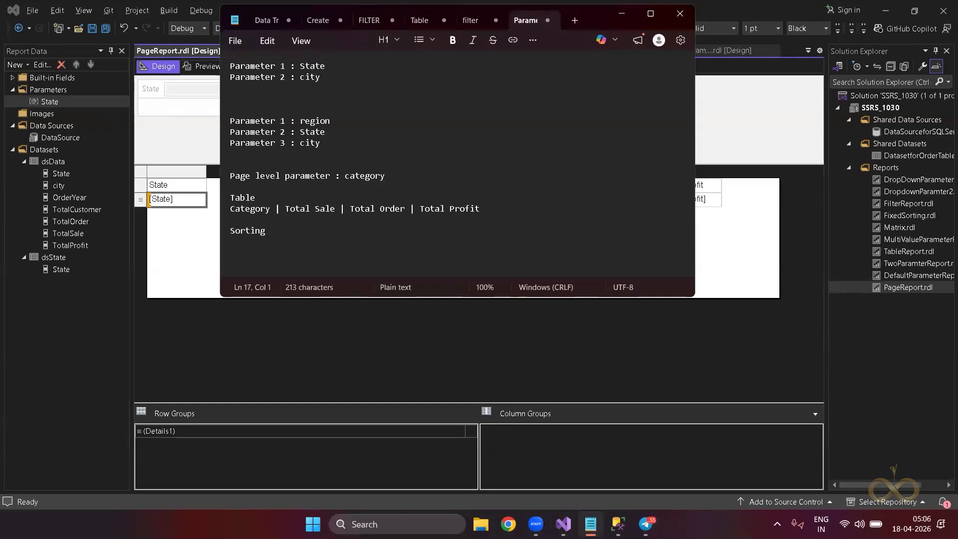
Type 'allow user to sort the data of table' under the Sorting heading in the notes.
type("allow user to shory")
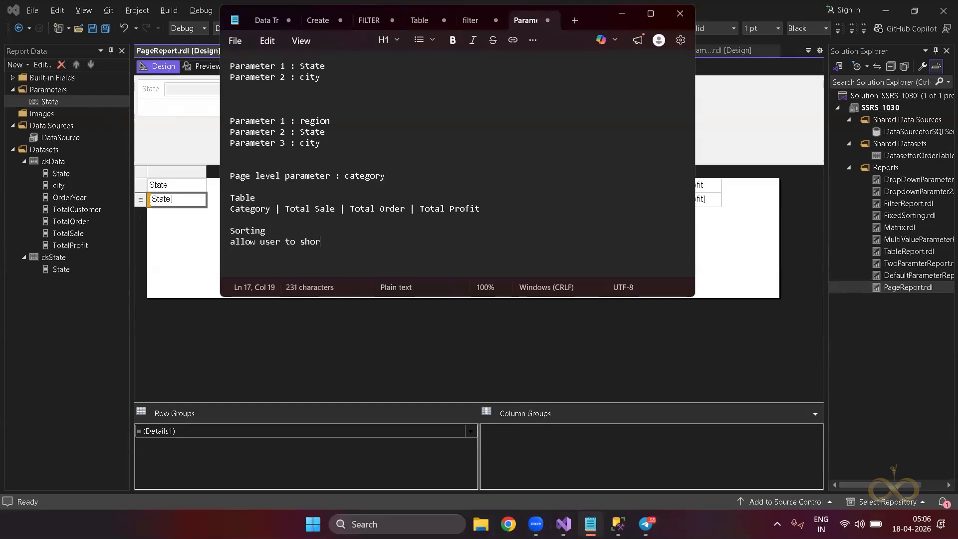
key("BackSpace")
key("BackSpace")
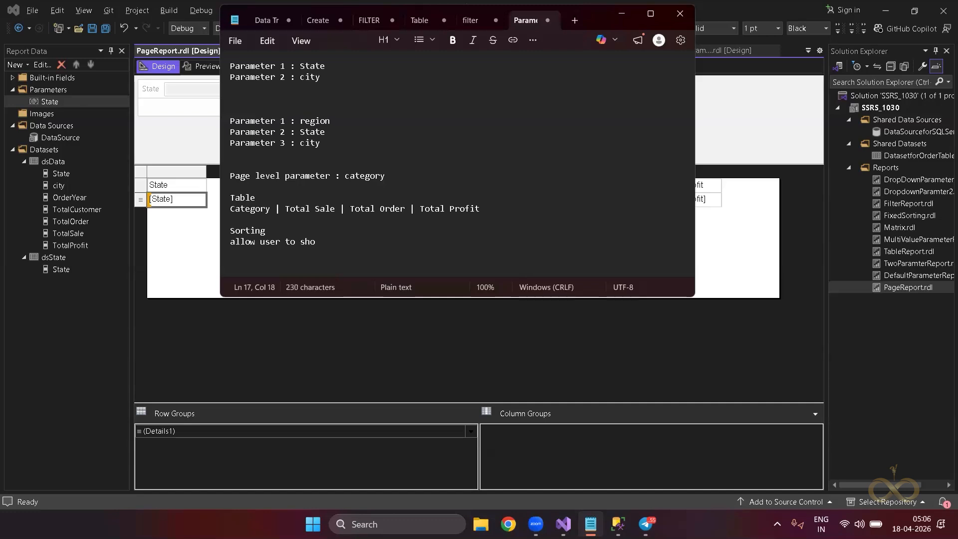
key("BackSpace")
key("BackSpace")
key("BackSpace")
type("sort thr dat")
key("BackSpace")
key("BackSpace")
key("BackSpace")
key("BackSpace")
key("BackSpace")
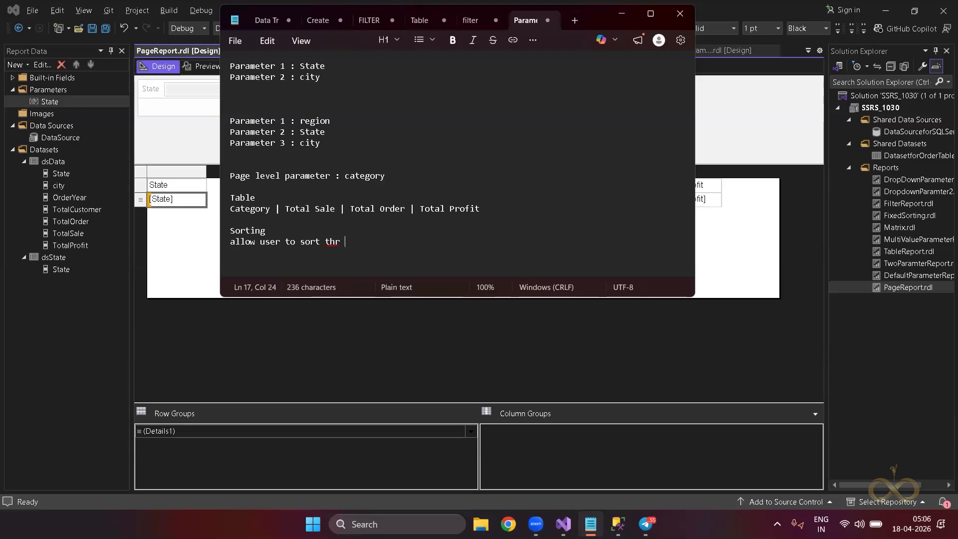
type("e data of table")
left_click(618, 523)
left_click(456, 385)
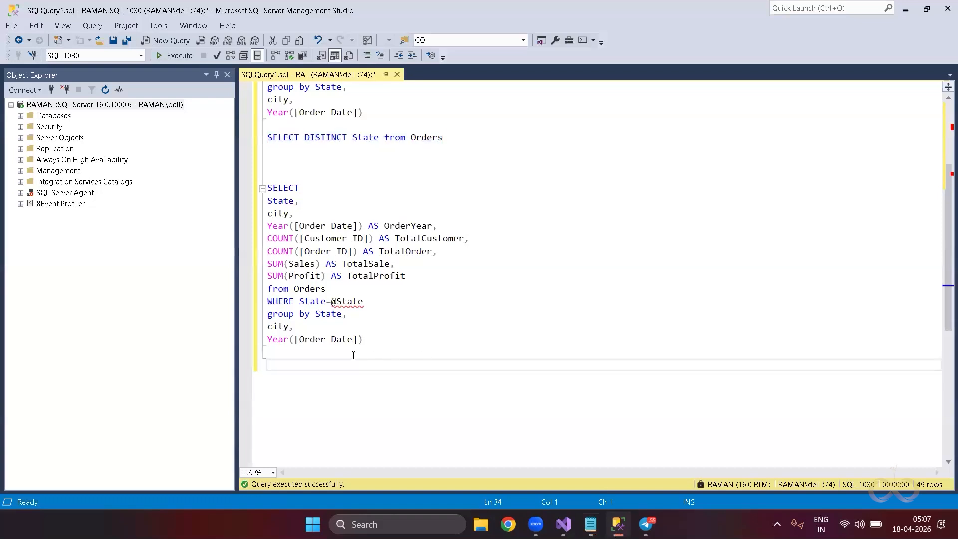
left_click_drag(375, 301, 264, 302)
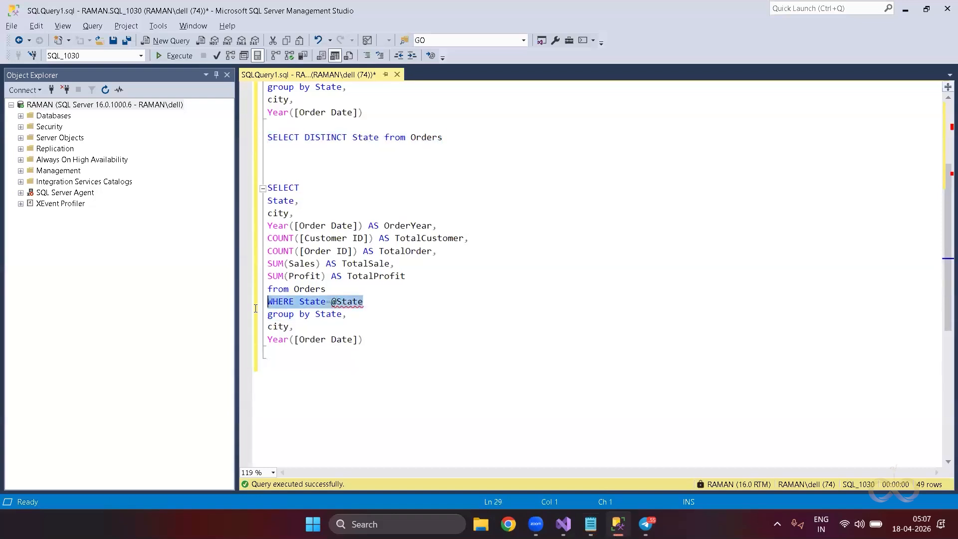
key("ctrl+k")
key("ctrl+c")
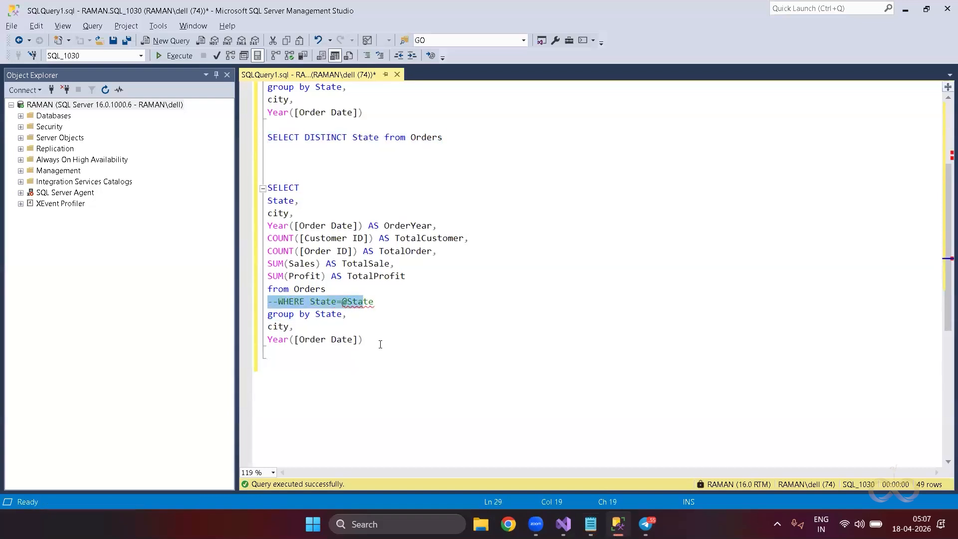
Paste a duplicate of the whole query below the original.
left_click(380, 344)
left_click_drag(308, 229, 257, 189)
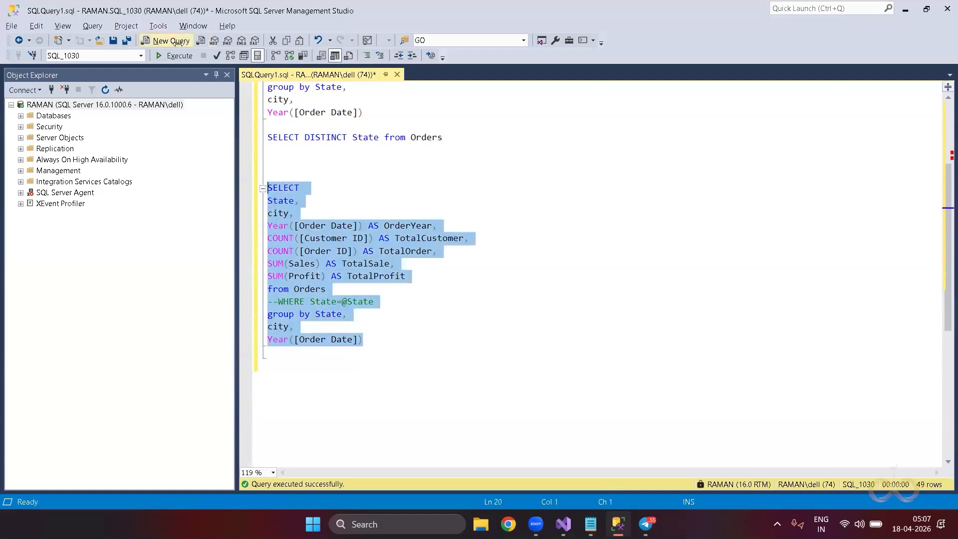
key("ctrl+c")
left_click(385, 371)
key("Return")
key("Return")
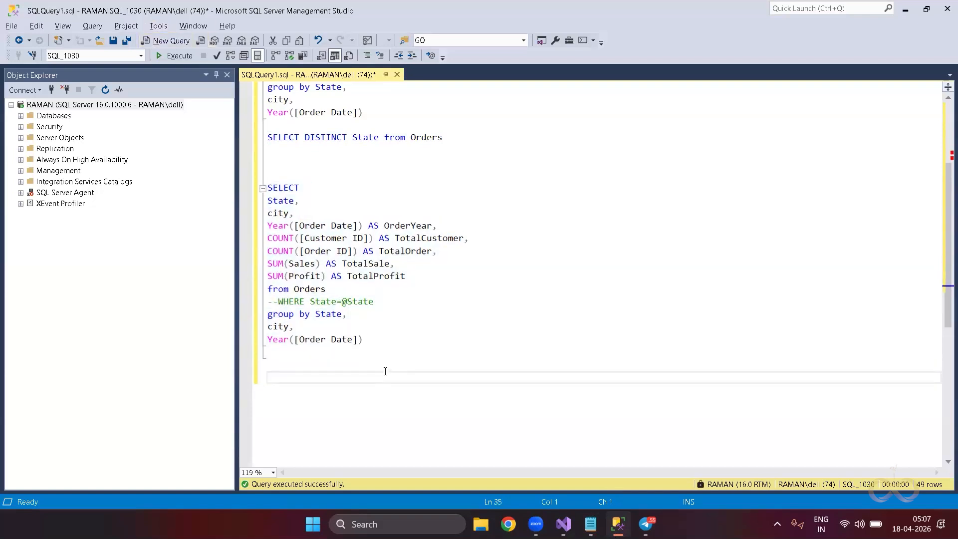
key("ctrl+v")
key("Return")
key("Return")
key("Return")
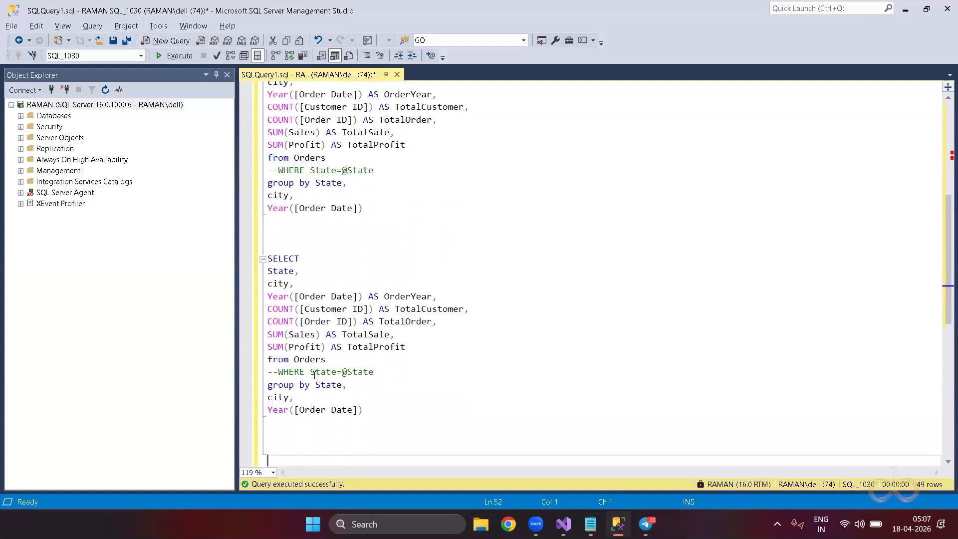
Remove city and the WHERE line from the copy and execute it, returning 1,403 rows.
left_click_drag(294, 285, 254, 289)
key("Delete")
key("Delete")
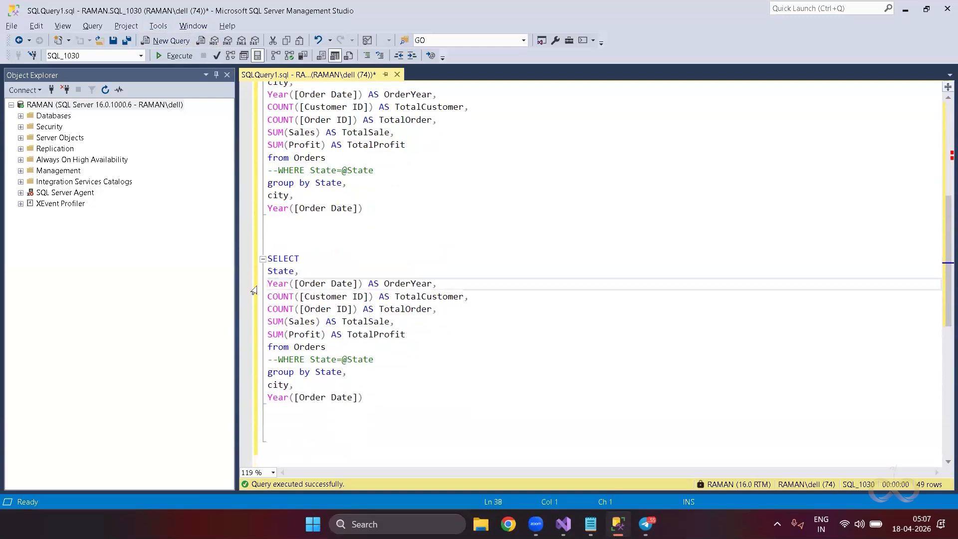
left_click_drag(373, 359, 253, 366)
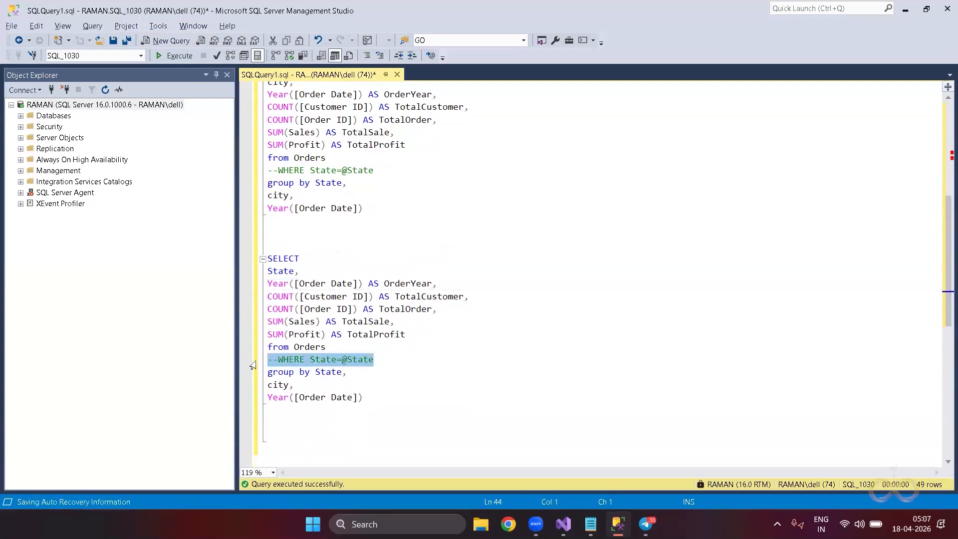
key("Delete")
key("Delete")
left_click_drag(374, 390, 268, 258)
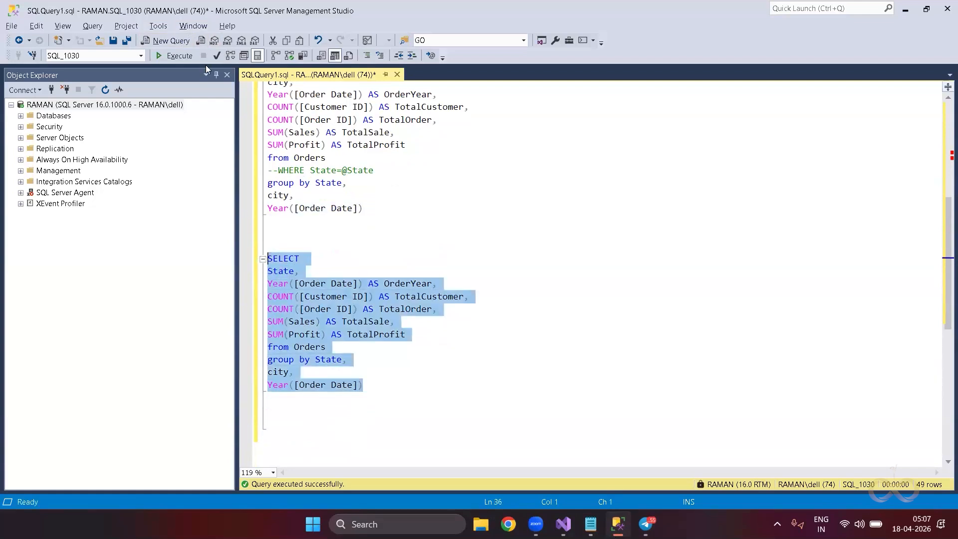
left_click(183, 58)
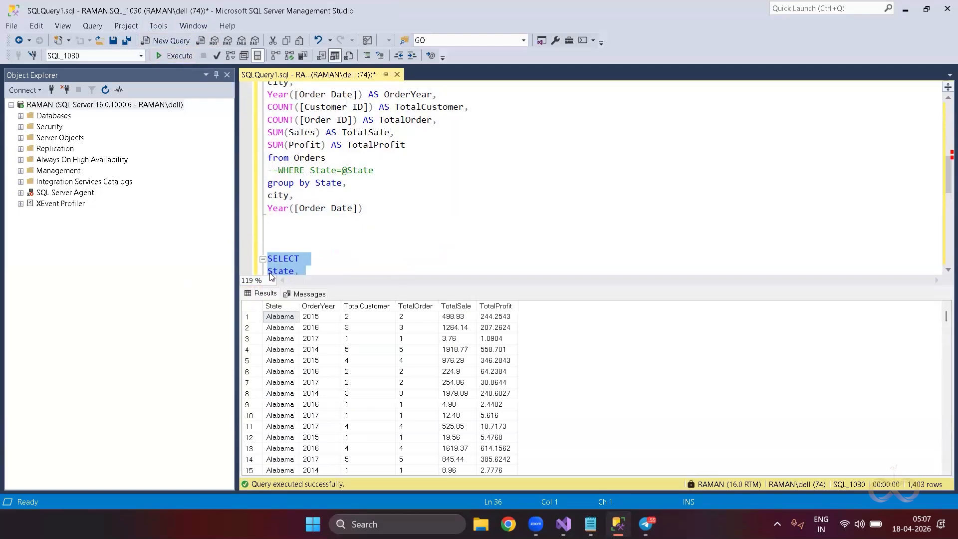
Type an 'Order by State' clause into the copied query.
left_click(319, 274)
key("Down")
key("Down")
key("Down")
key("Down")
key("Down")
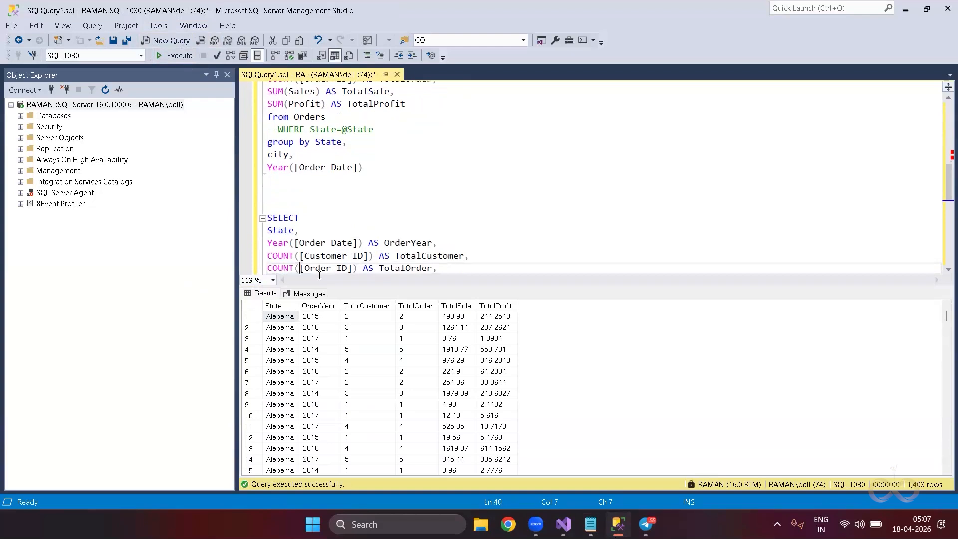
key("Down")
key("Down")
key("Down")
key("Down")
key("Down")
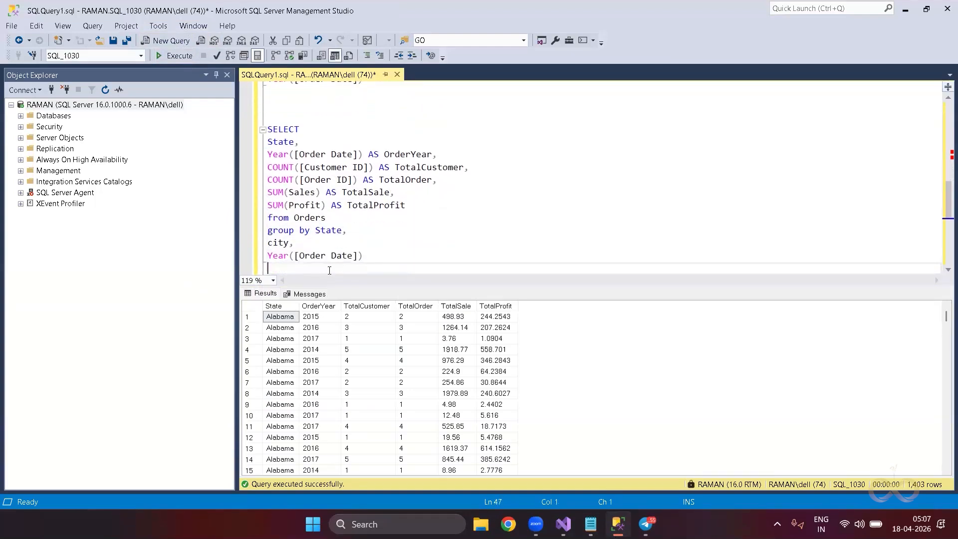
type("Order By state")
key("BackSpace")
key("BackSpace")
key("BackSpace")
key("BackSpace")
key("BackSpace")
key("BackSpace")
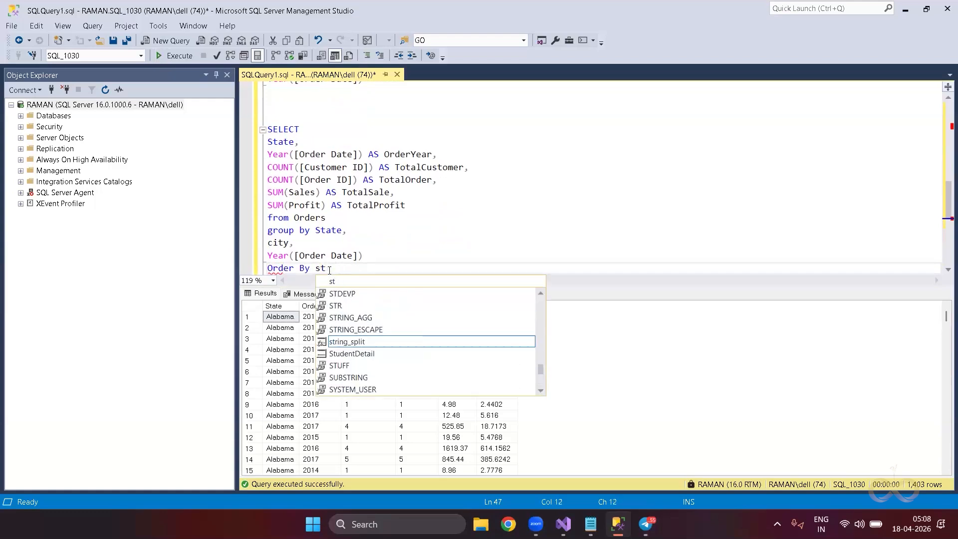
key("BackSpace")
key("BackSpace")
key("BackSpace")
key("BackSpace")
key("BackSpace")
key("BackSpace")
key("BackSpace")
key("BackSpace")
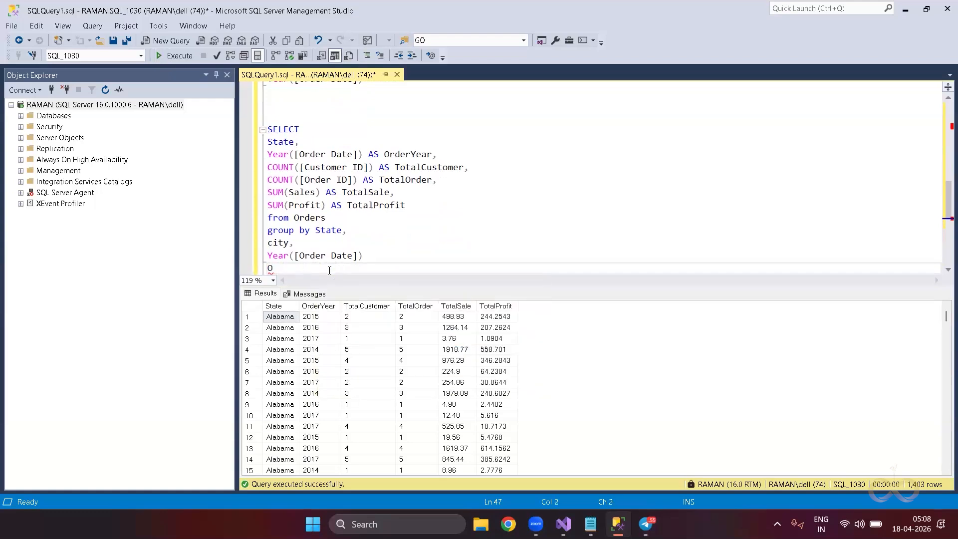
left_click(332, 216)
key("Return")
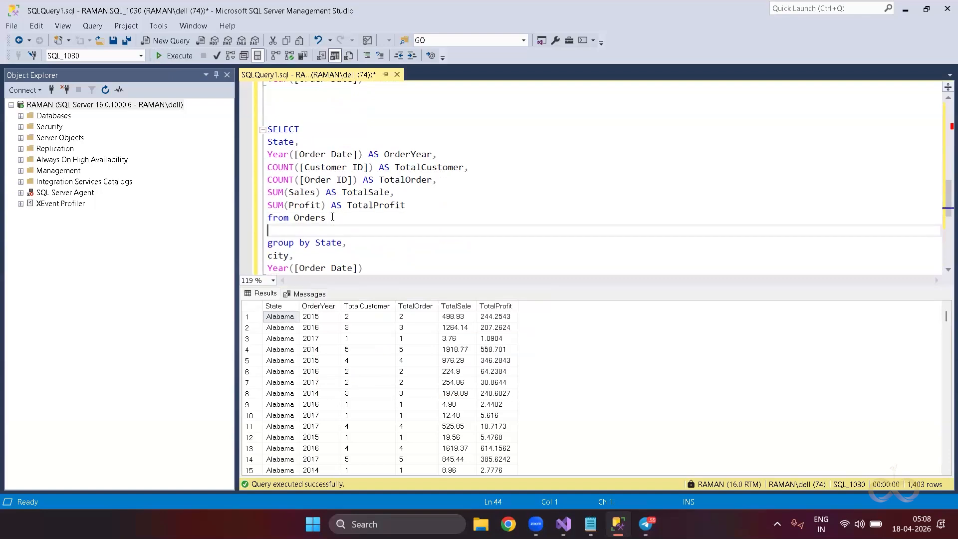
type("Order by state")
key("Tab")
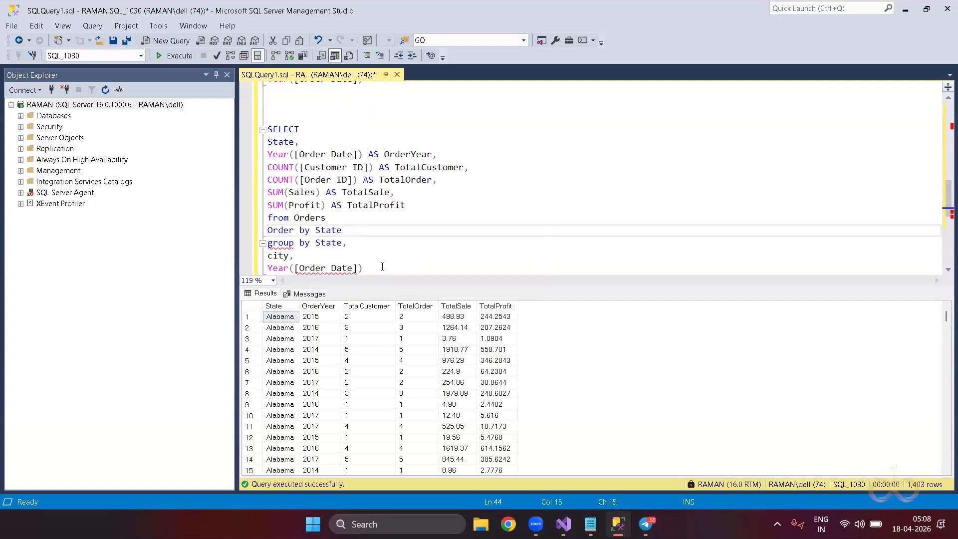
Move the Order by State clause to the end of the query.
key("shift+Left")
key("shift+Left")
key("shift+Left")
key("shift+Left")
key("shift+Left")
key("shift+Left")
key("shift+Left")
key("shift+Left")
key("shift+Left")
key("shift+Left")
key("shift+Left")
key("shift+Left")
key("shift+Left")
key("shift+Left")
key("BackSpace")
key("Delete")
key("Down")
key("Down")
key("Down")
key("ctrl+z")
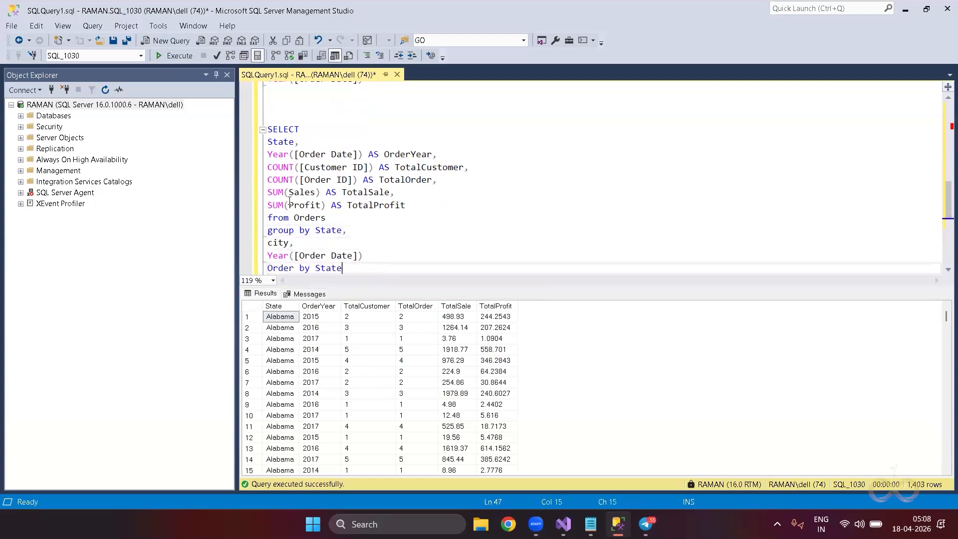
Select the sorted query and execute it, returning Alabama-first rows.
key("shift+Up")
key("shift+Up")
key("shift+Up")
key("shift+Up")
key("shift+Up")
key("shift+Up")
key("shift+Up")
key("shift+Up")
key("shift+Up")
key("shift+Up")
left_click_drag(355, 271, 268, 129)
left_click(178, 56)
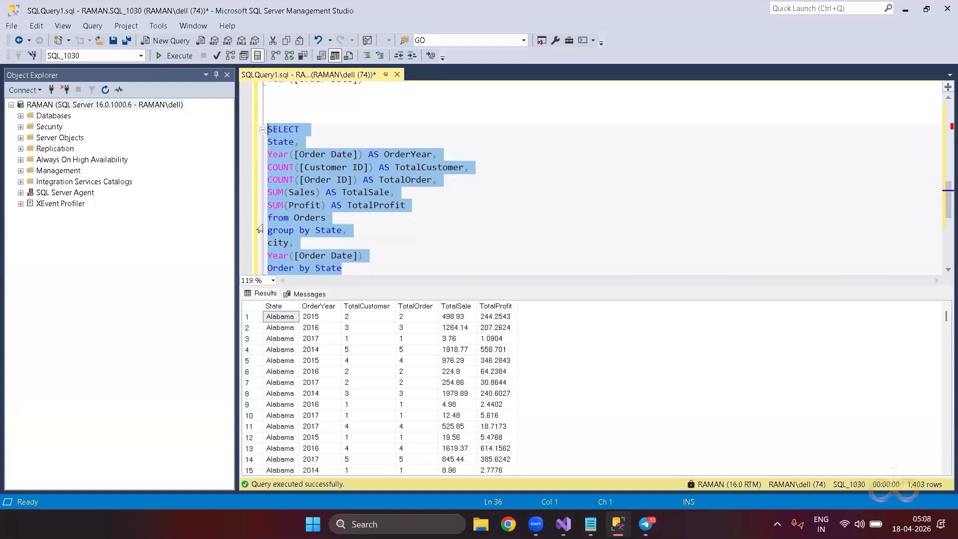
key("alt+Tab")
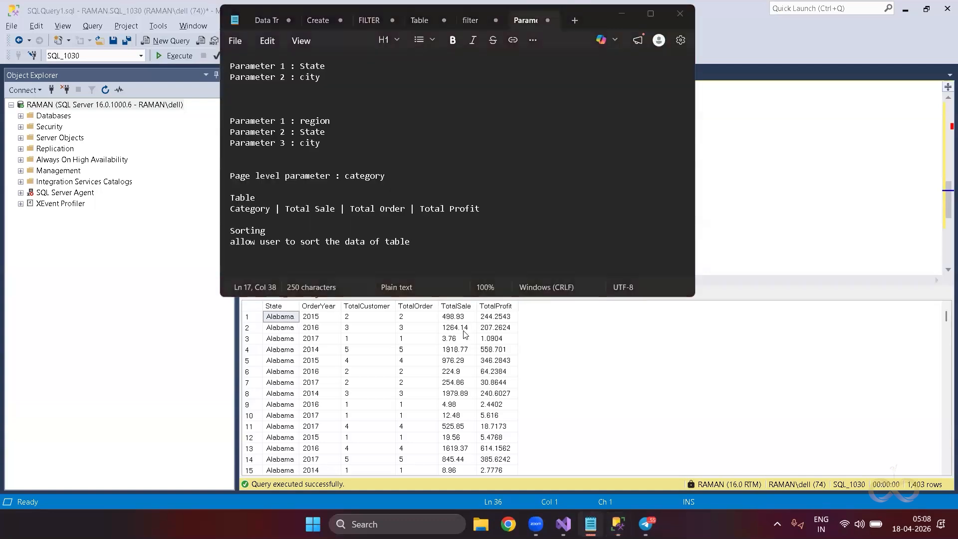
Open FixedSorting.rdl and view DataSet1's query ordered by [Customer Name] ASC.
key("alt+Tab")
key("alt+Tab")
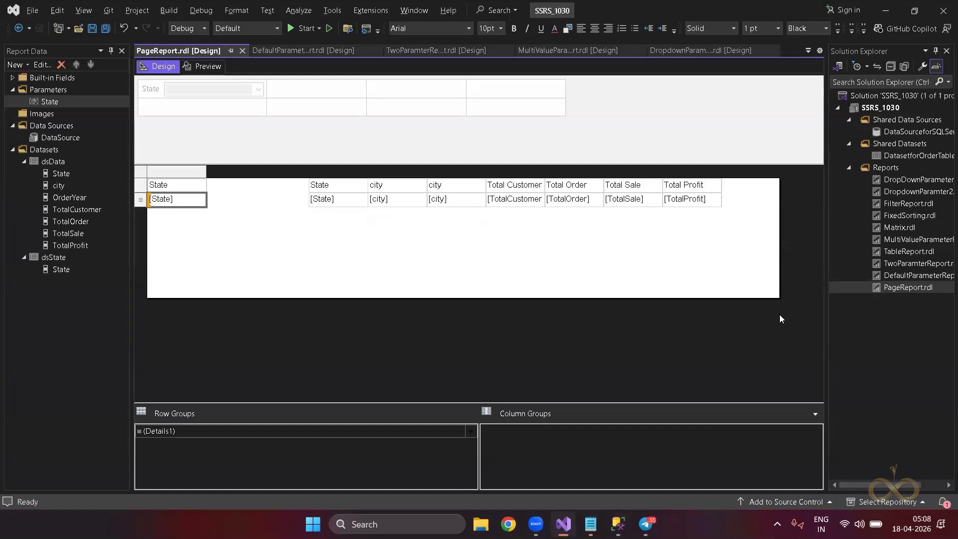
double_click(902, 216)
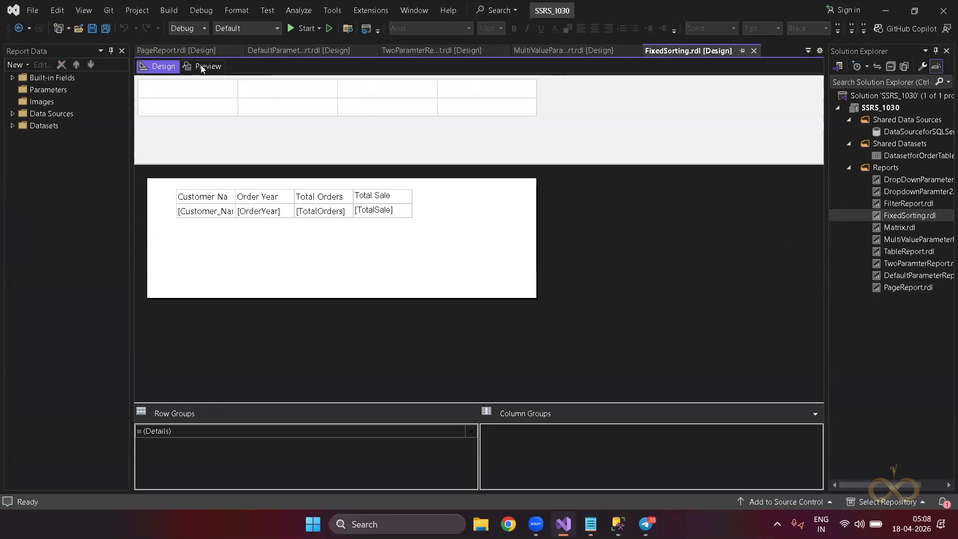
left_click(15, 128)
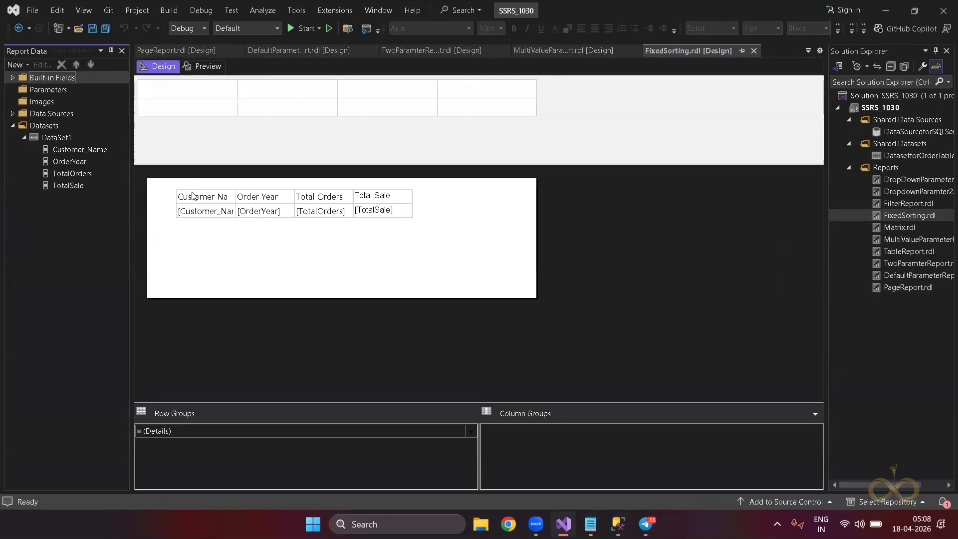
double_click(66, 139)
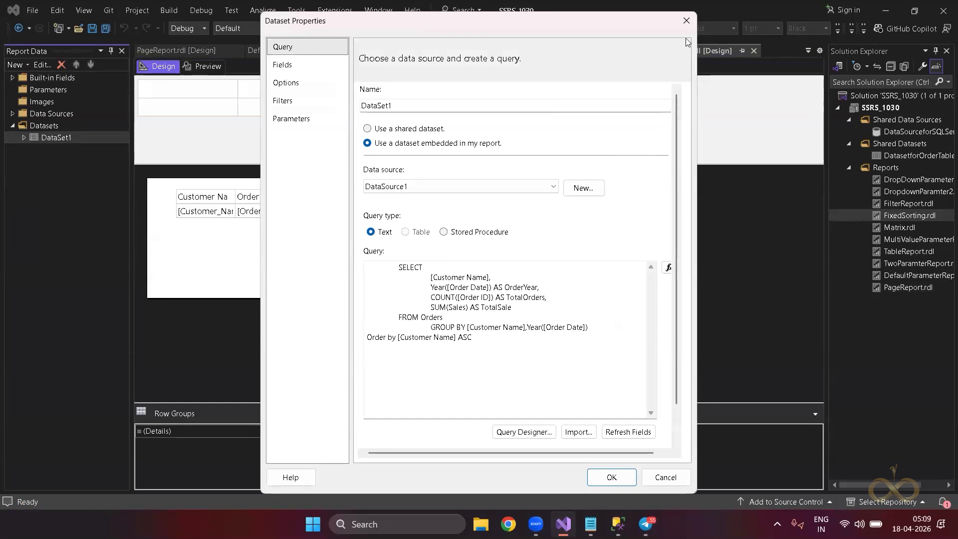
Preview the FixedSorting report with its original ascending sort.
left_click(686, 21)
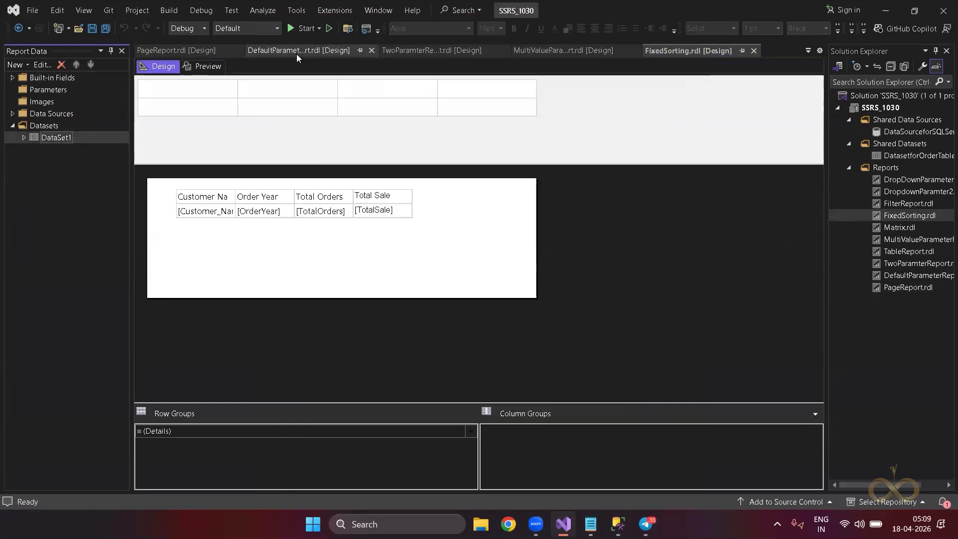
left_click(215, 66)
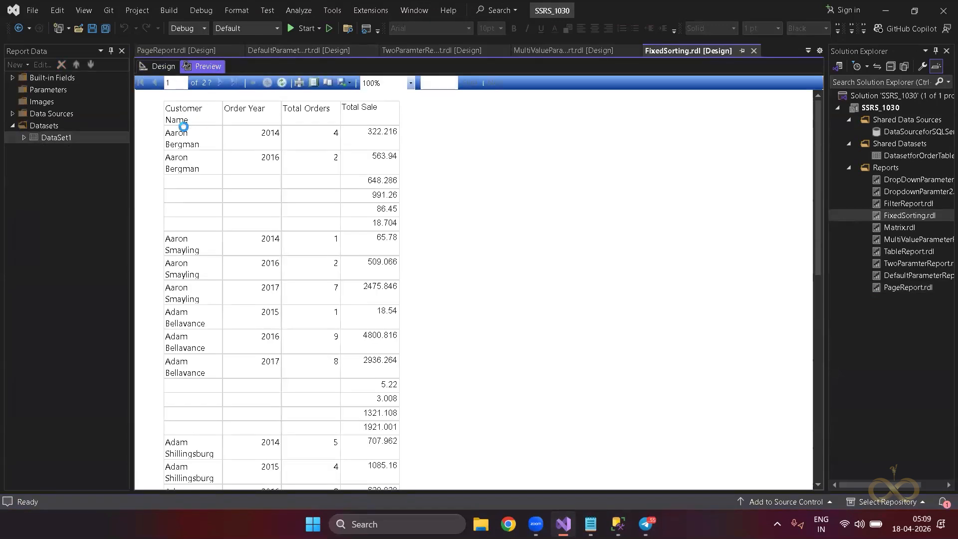
left_click(158, 66)
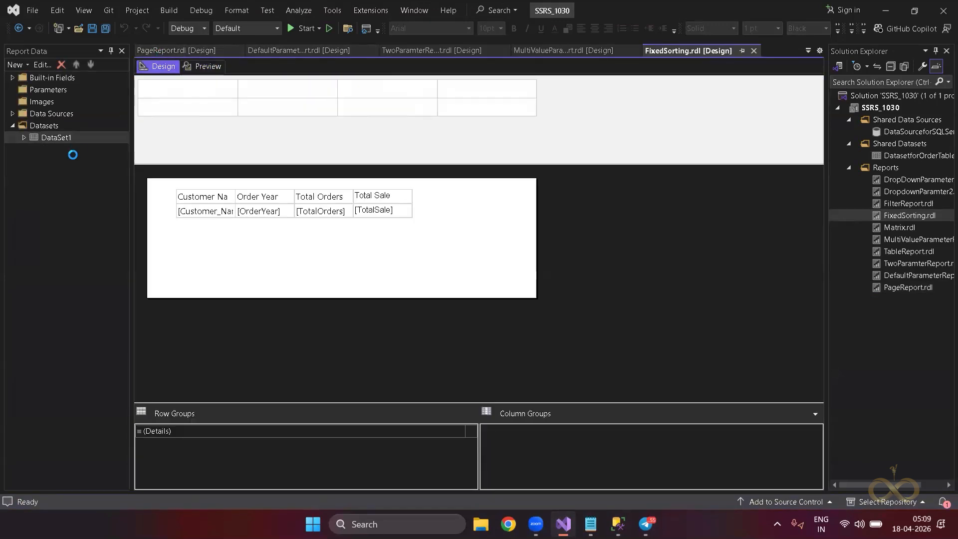
Change DataSet1's sort from ASC to DESC and preview, listing Z-named customers first.
double_click(45, 138)
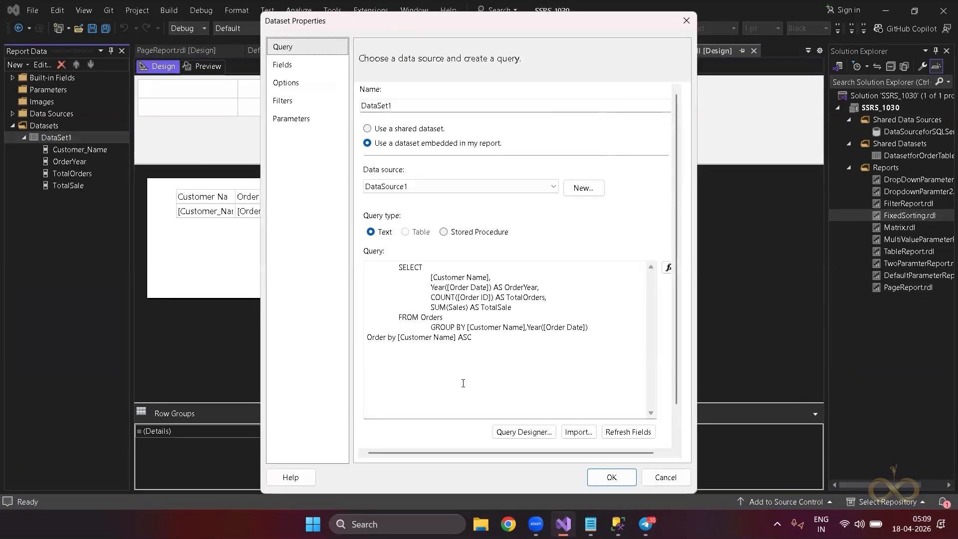
double_click(467, 337)
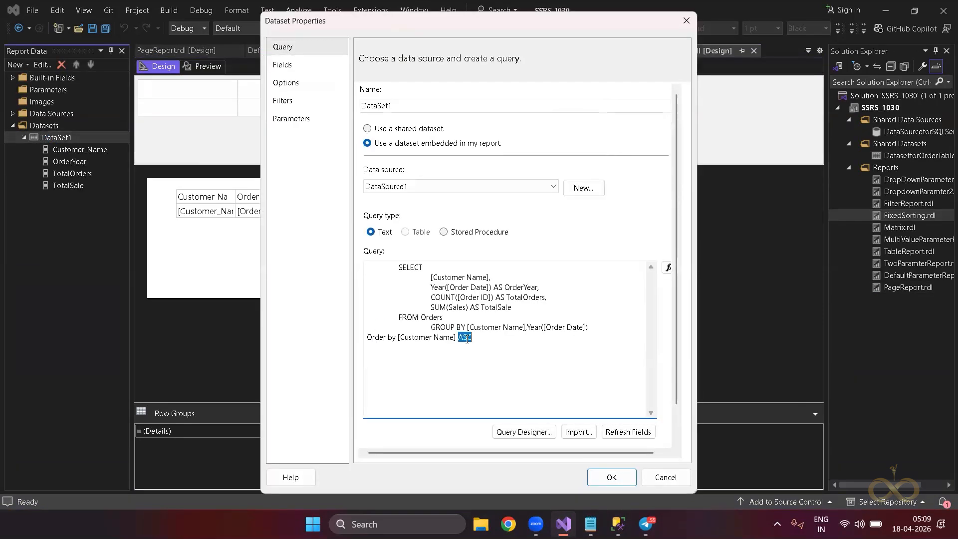
type("DESC")
left_click(612, 481)
left_click(218, 69)
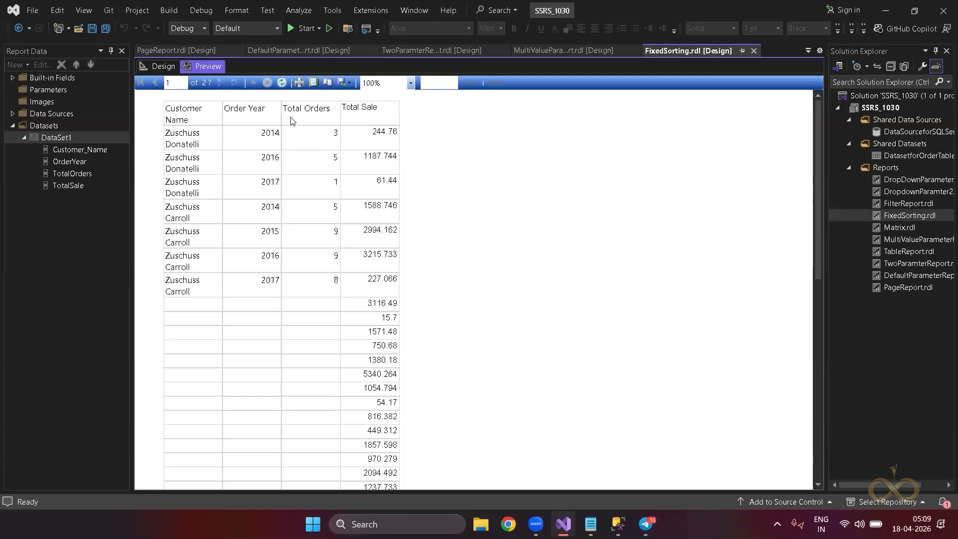
Select DataSet1's entire query text and close the dialog without changes.
left_click(162, 66)
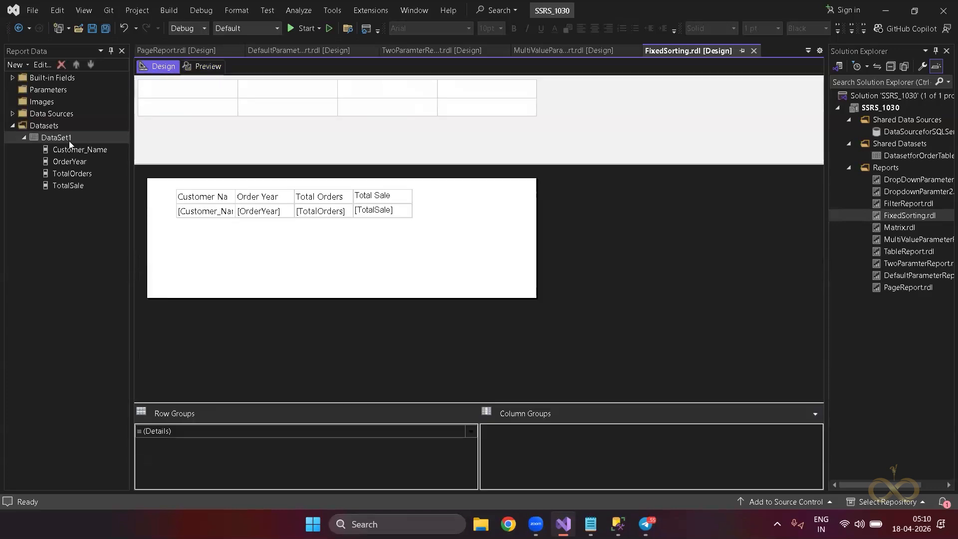
double_click(69, 140)
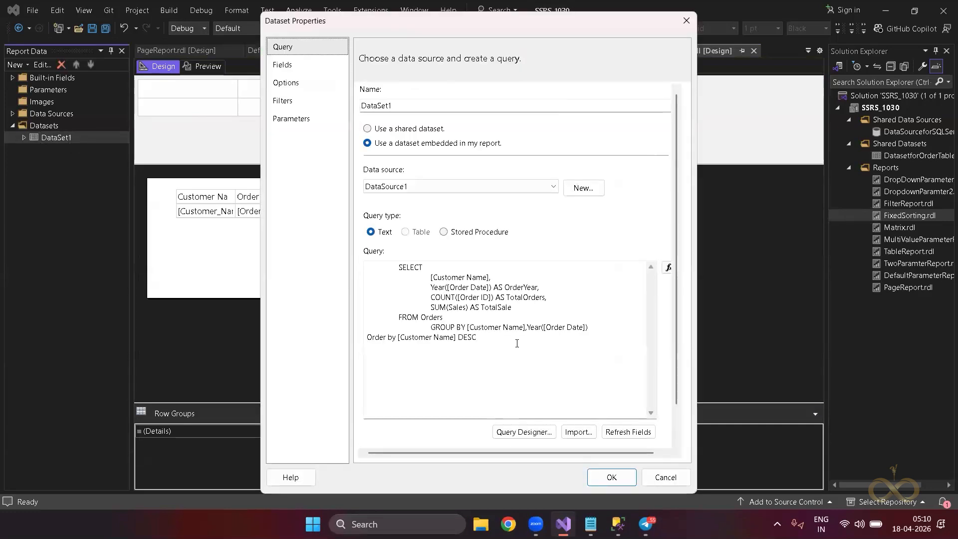
key("ctrl+a")
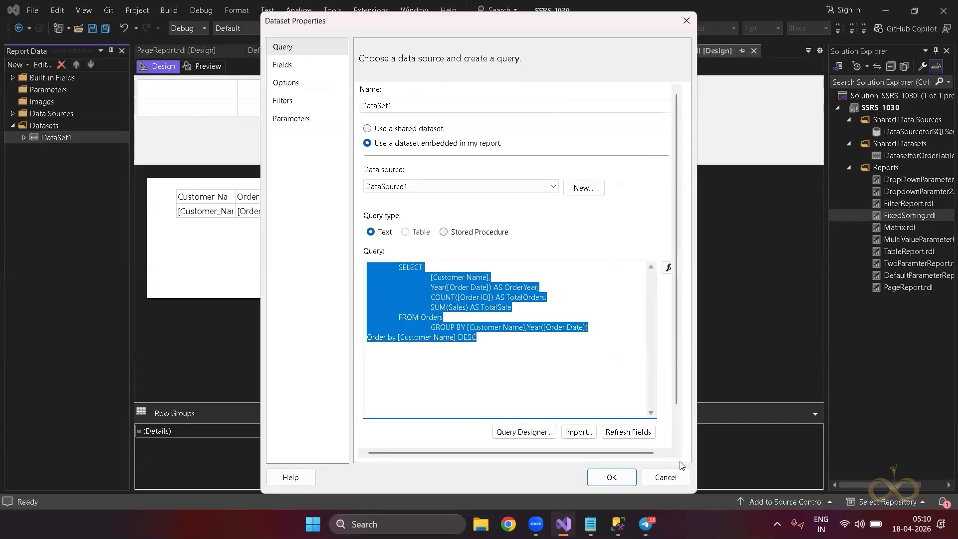
left_click(678, 482)
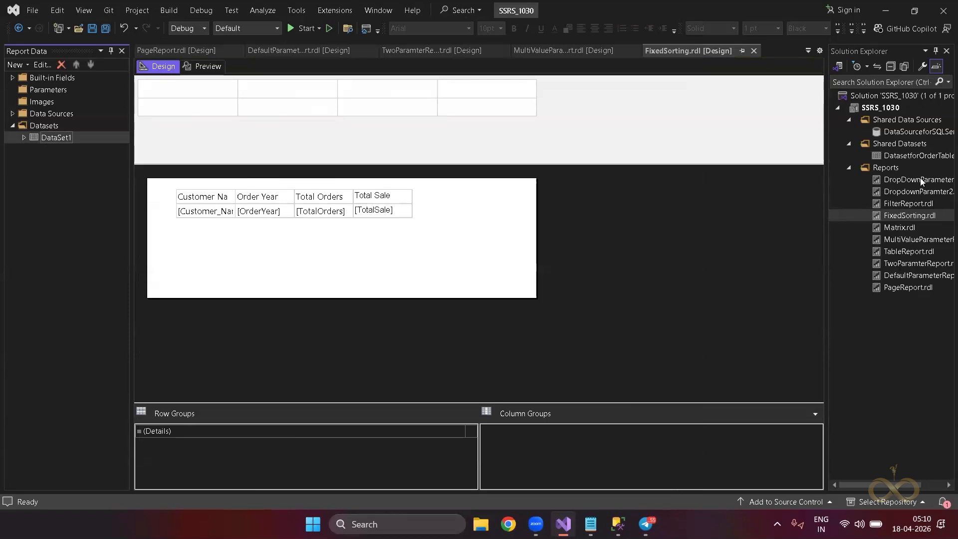
Add a new blank report to the Reports folder and rename it DynamicSort.rdl.
right_click(892, 171)
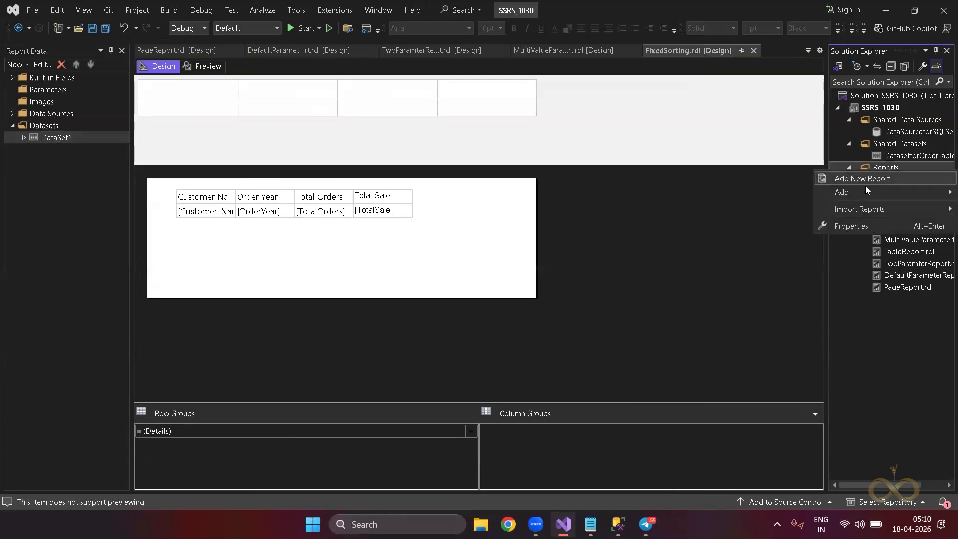
mouse_move(850, 195)
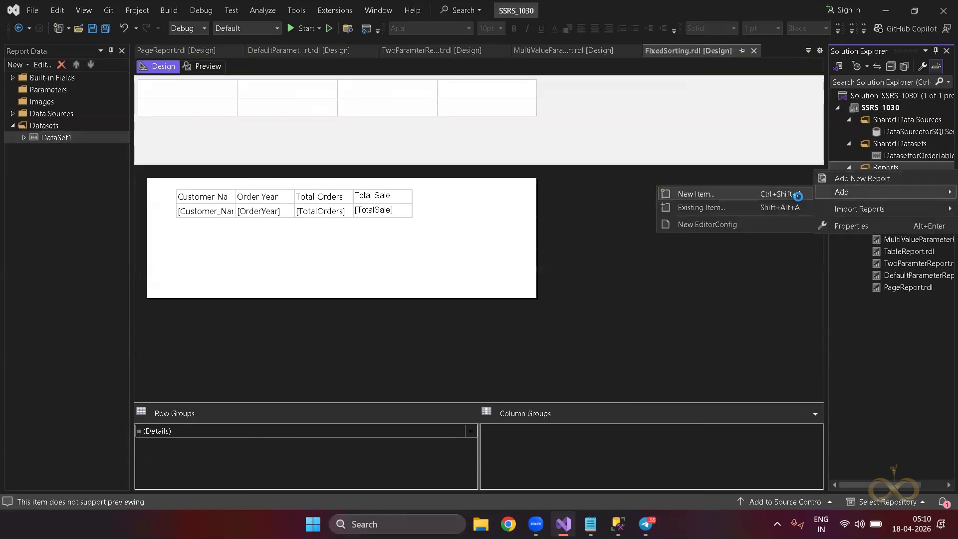
left_click(798, 195)
double_click(393, 102)
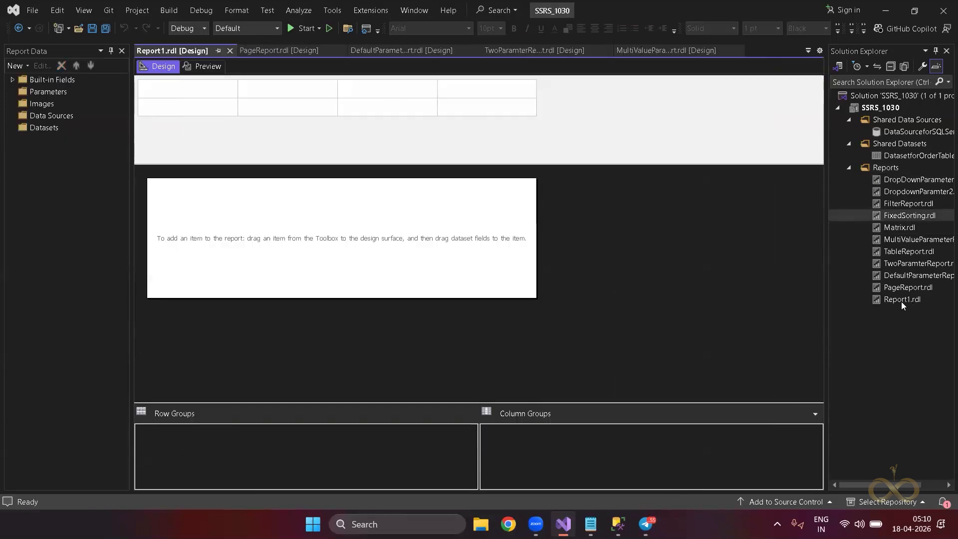
right_click(901, 300)
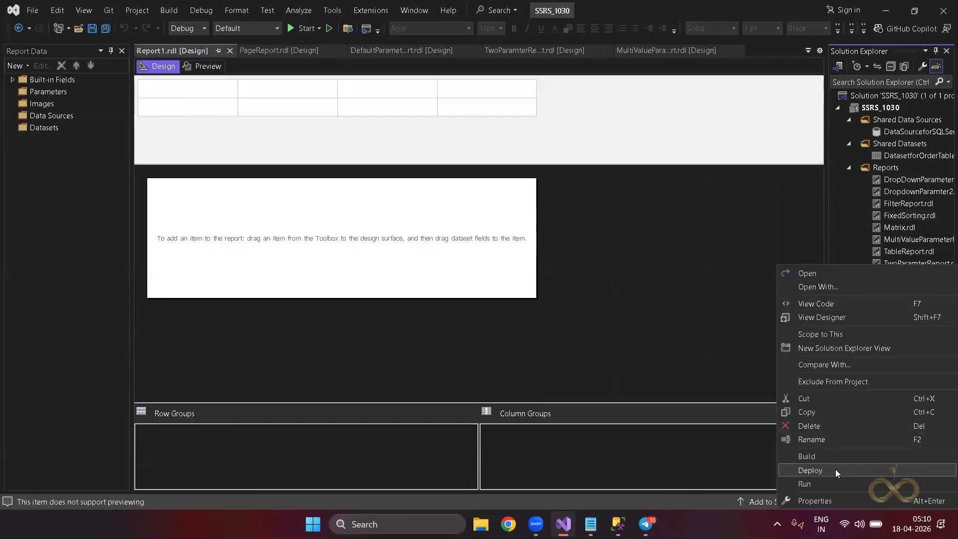
left_click(811, 438)
type("DynamicSort.rdl")
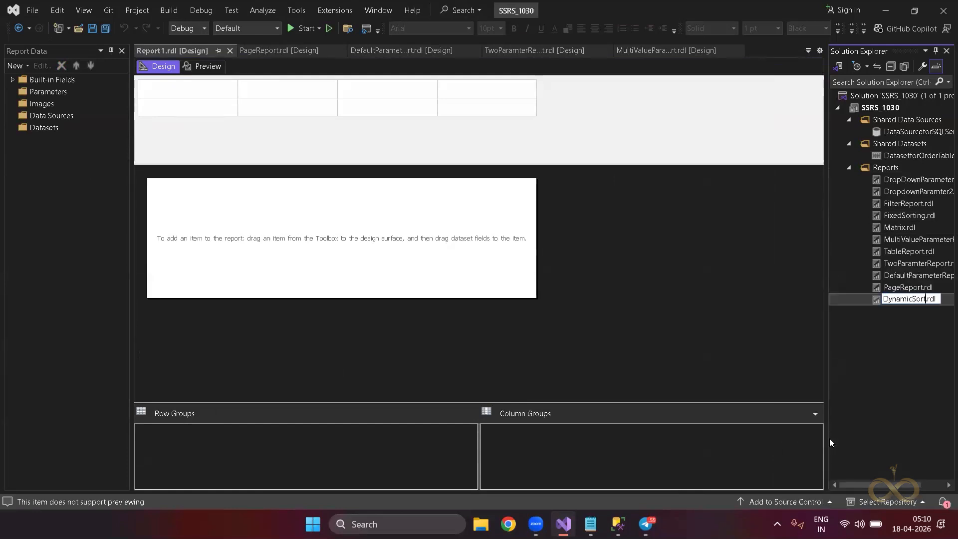
key("Return")
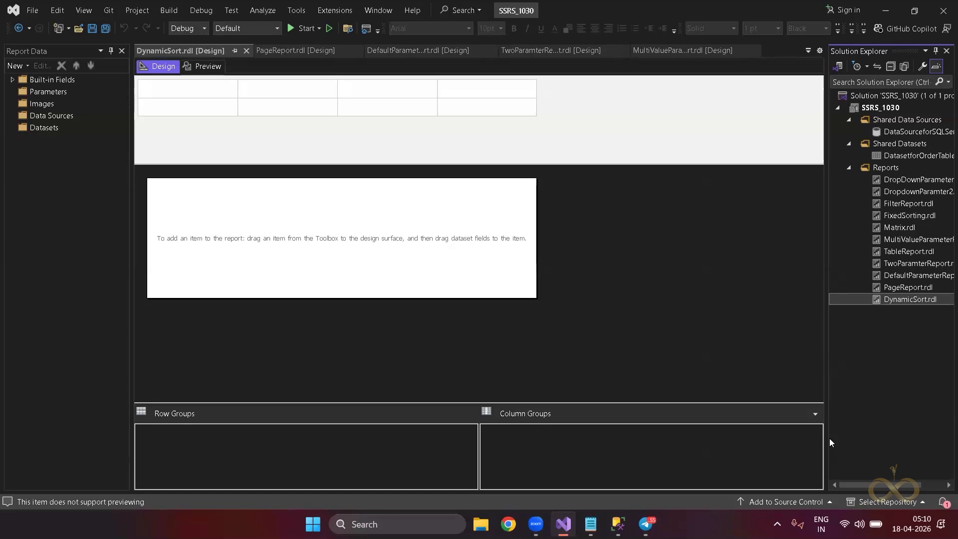
Send the state sales query as a message in the SQL 1030 chat, then return to Visual Studio.
key("alt+Tab")
key("alt+Tab")
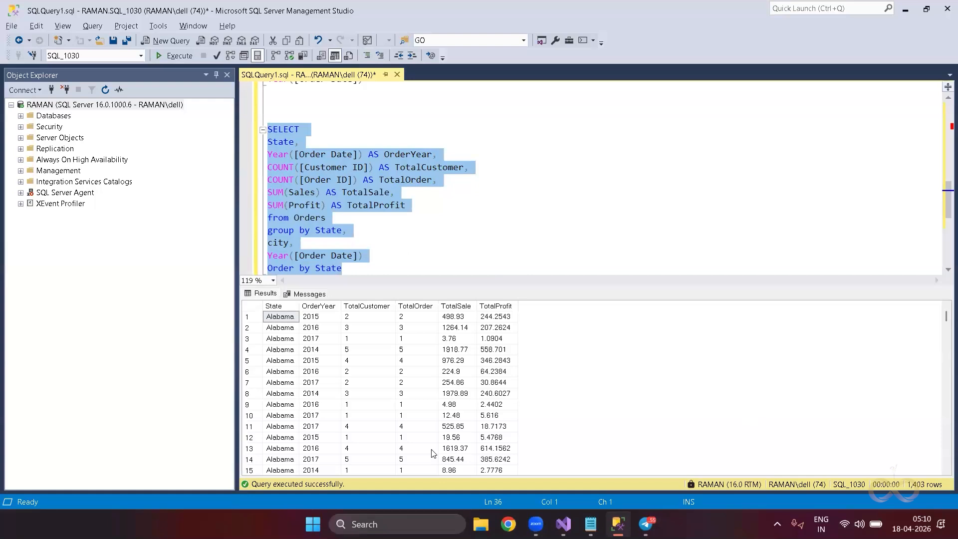
key("alt+Tab")
key("alt+Tab")
key("alt+Tab")
key("alt+Tab")
key("alt+Tab")
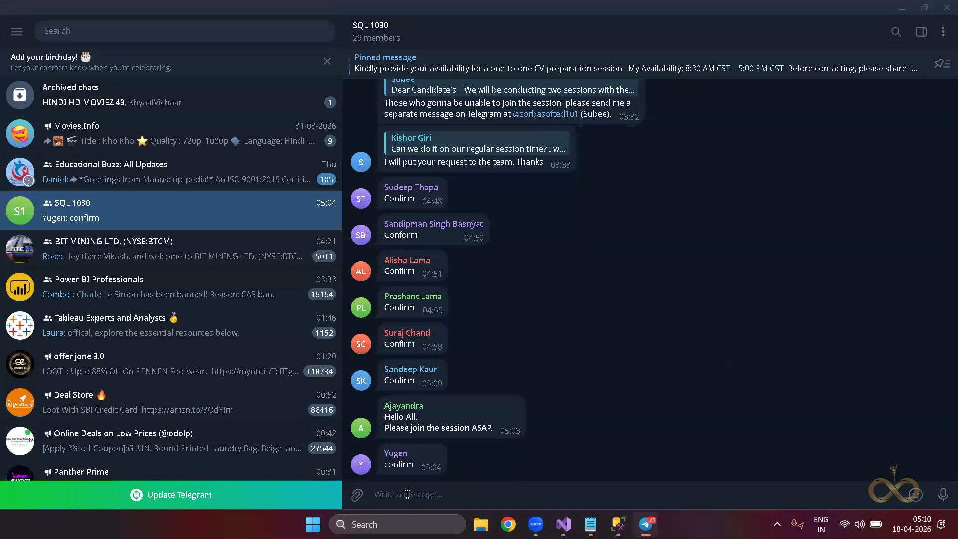
type("SELECT State, Year([Order Date]) AS OrderYear, COUNT([Customer ID]) AS TotalCustomer, COUNT([Order ID]) AS TotalOrder, SUM(Sales) AS TotalSale, SUM(Profit) AS TotalProfit from Orders group by State, city, Year([Order Date]) Order by State")
key("Return")
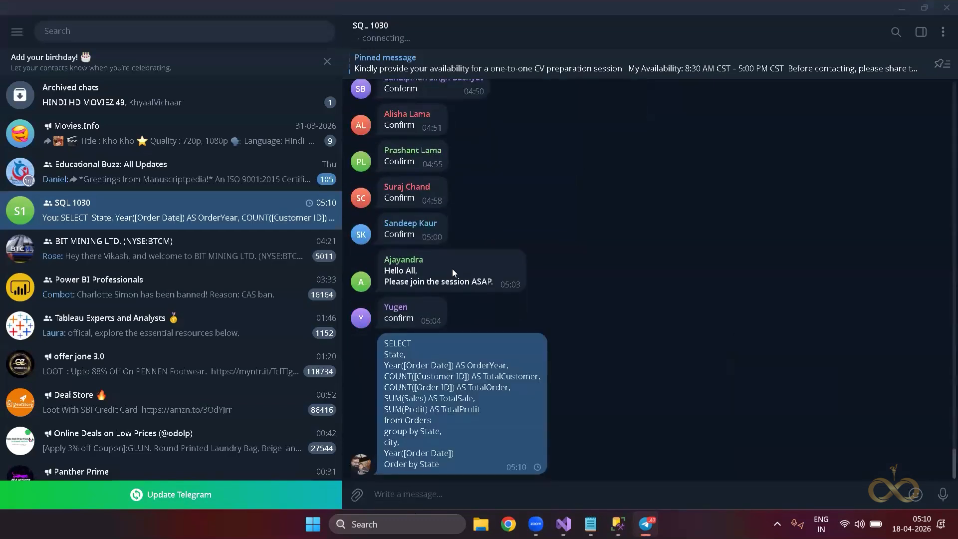
key("alt+Tab")
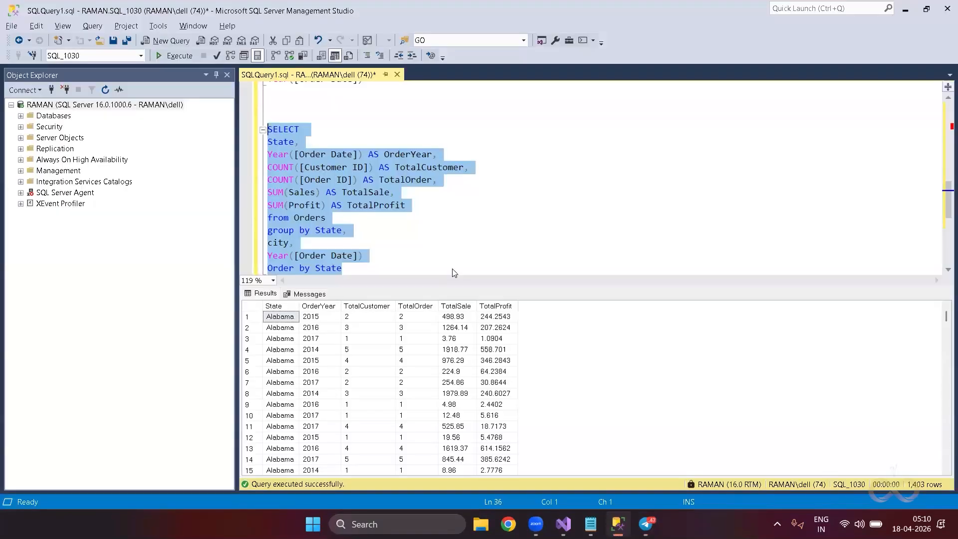
key("alt+Tab")
key("alt+Tab")
key("alt+Tab")
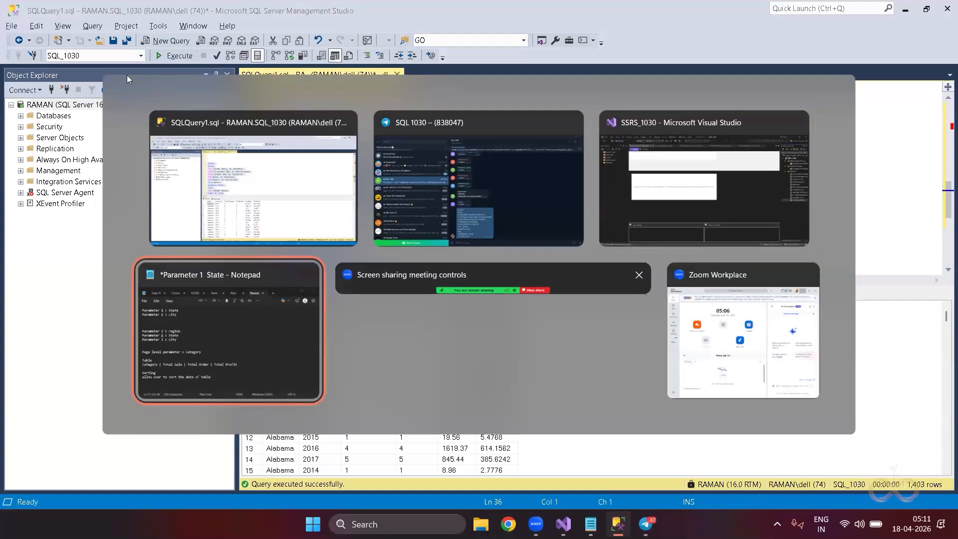
key("alt+shift+Tab")
right_click(34, 116)
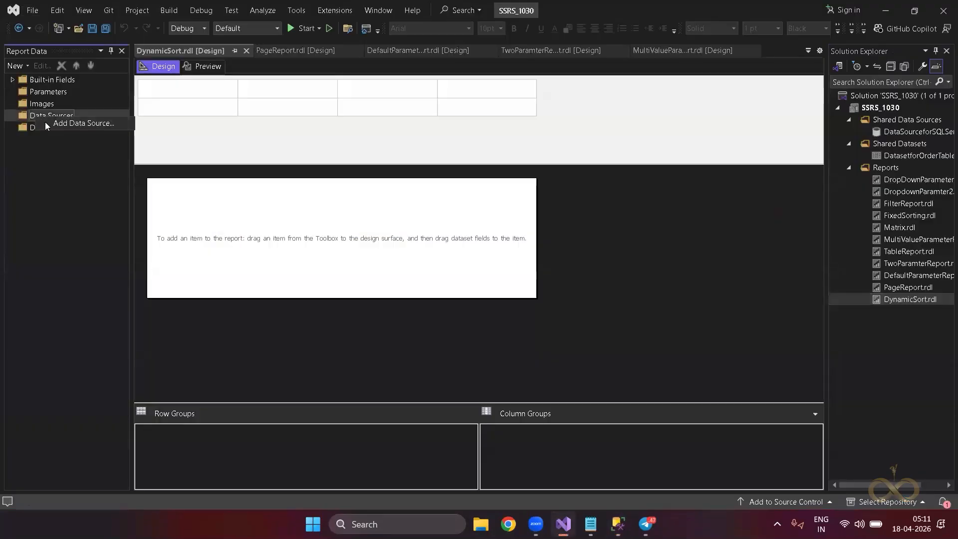
Add a report data source named DataSource referencing shared DataSourceforSQLServer.
left_click(45, 122)
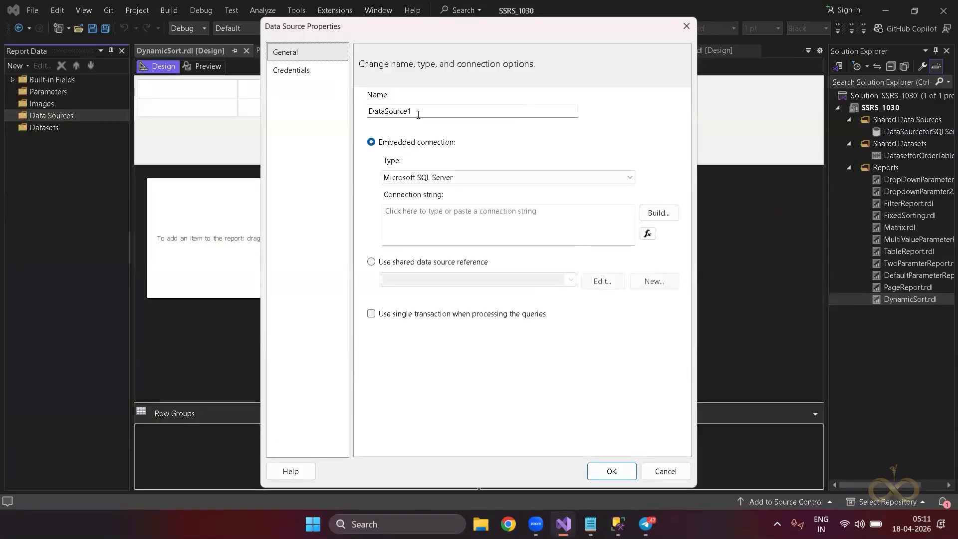
left_click(418, 114)
key("BackSpace")
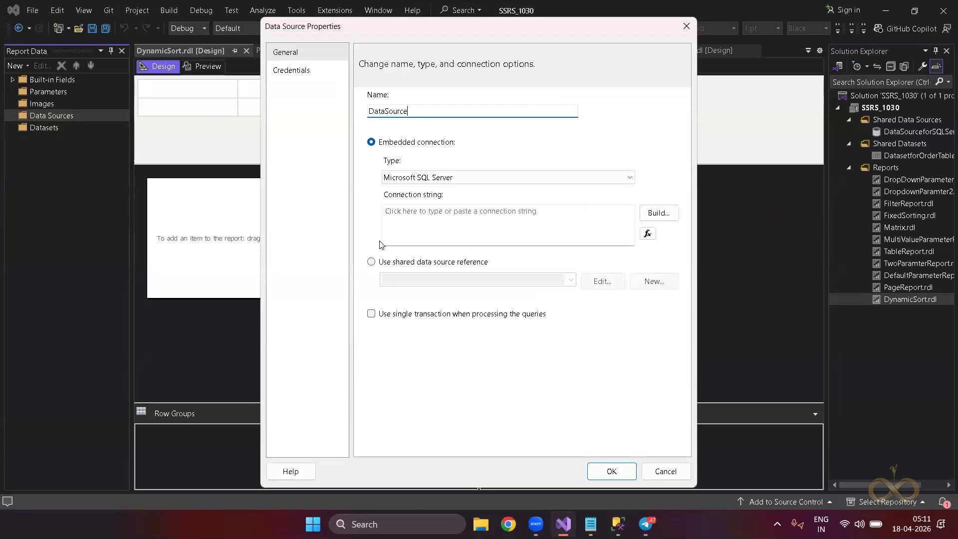
left_click(371, 262)
left_click(570, 280)
left_click(525, 294)
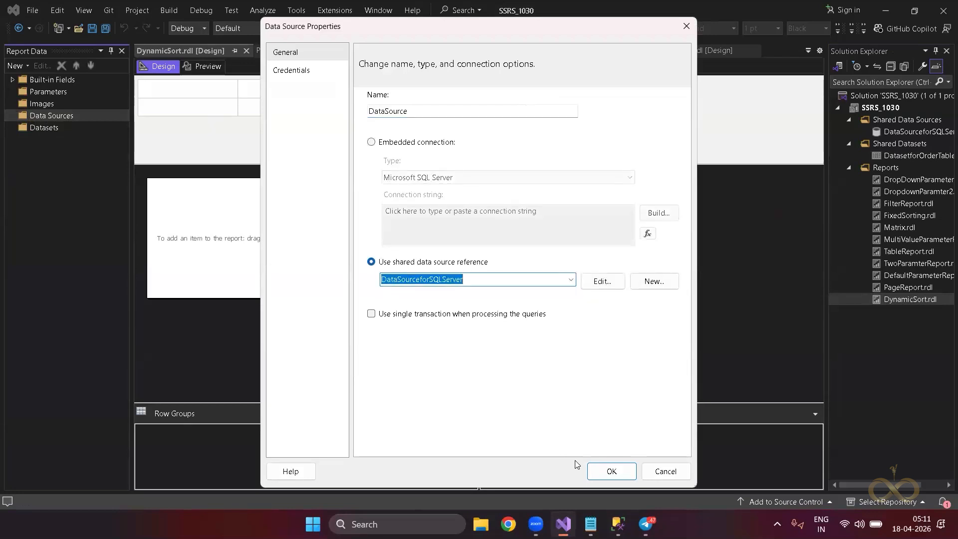
left_click(599, 472)
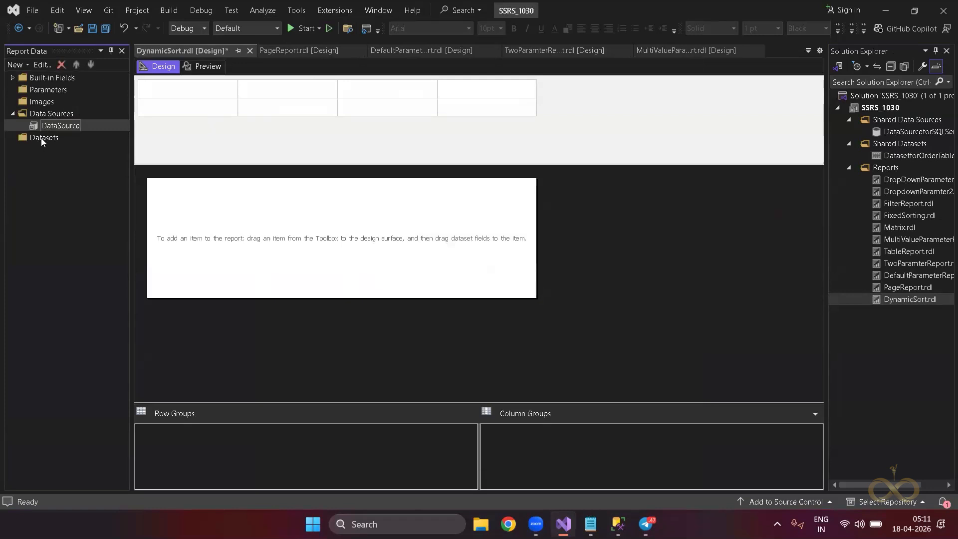
Create an embedded dataset named dsData that uses DataSource.
left_click(41, 137)
right_click(41, 138)
left_click(80, 144)
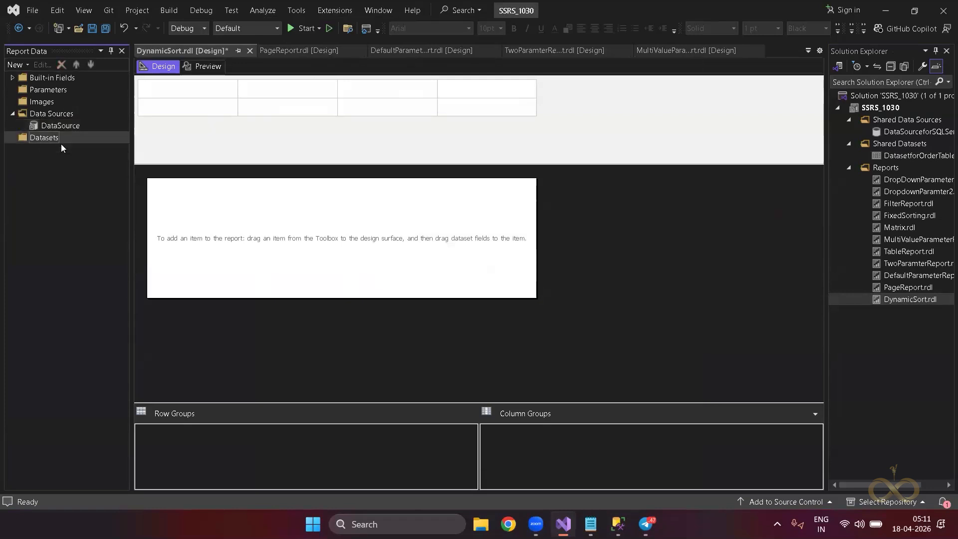
left_click(402, 108)
key("ctrl+a")
type("ds")
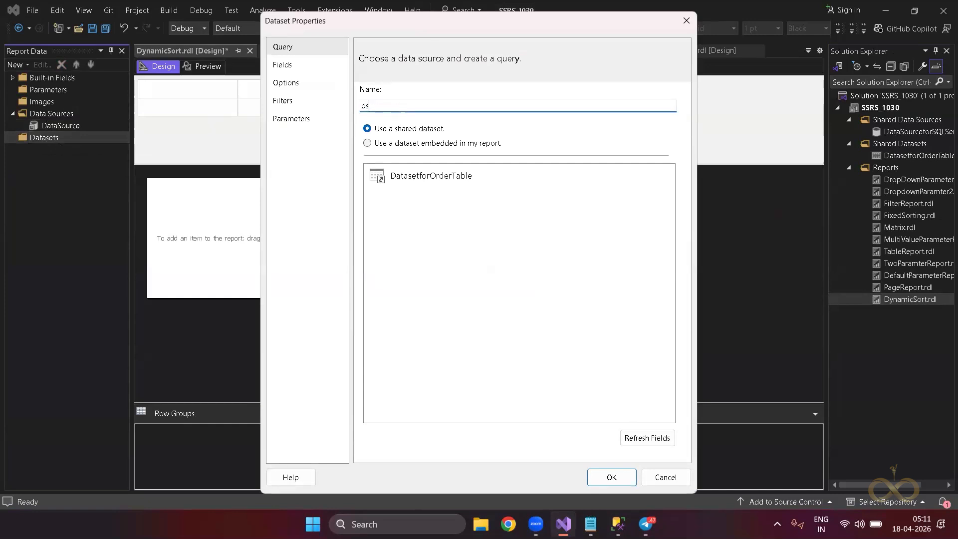
type("Data")
left_click(412, 144)
left_click(446, 187)
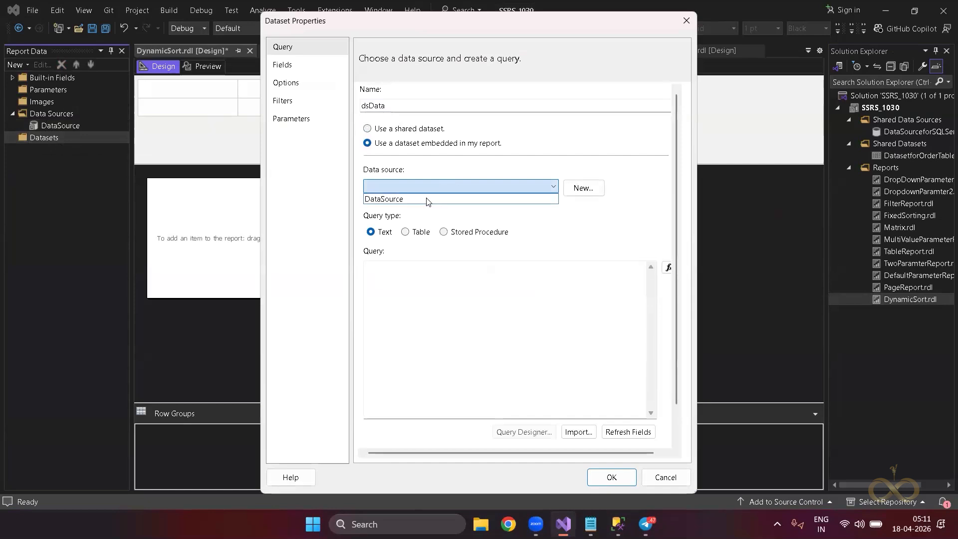
left_click(426, 199)
Paste the state sales query into dsData and confirm its fields.
left_click(392, 279)
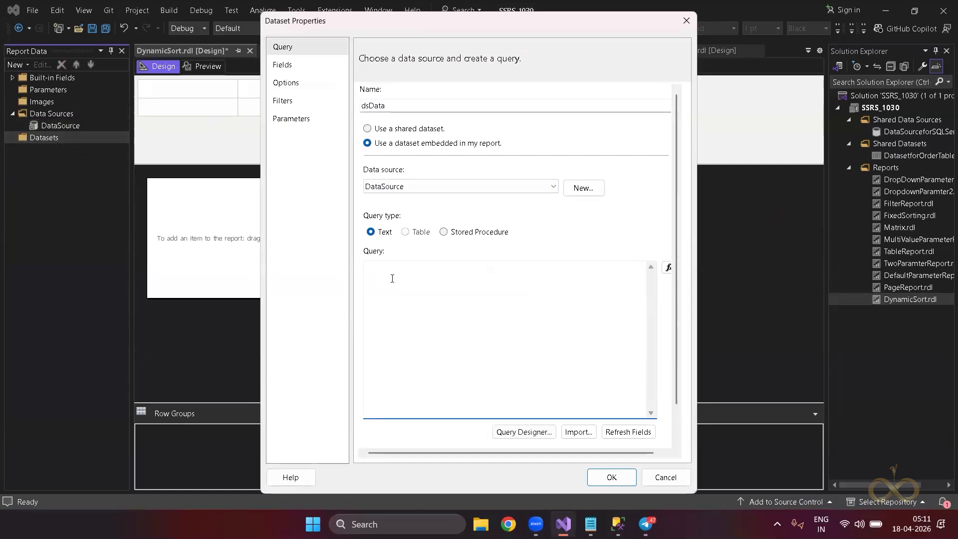
key("ctrl+v")
left_click(280, 66)
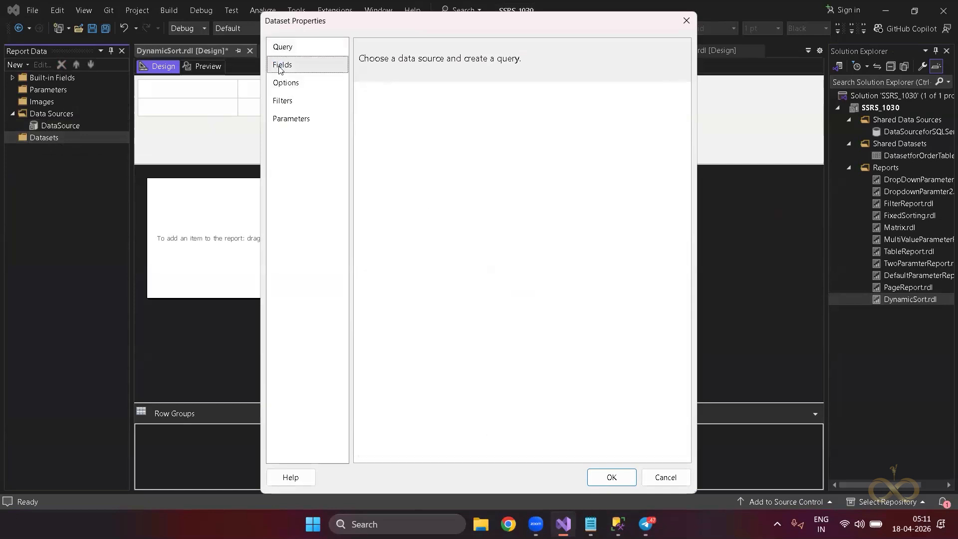
left_click(599, 482)
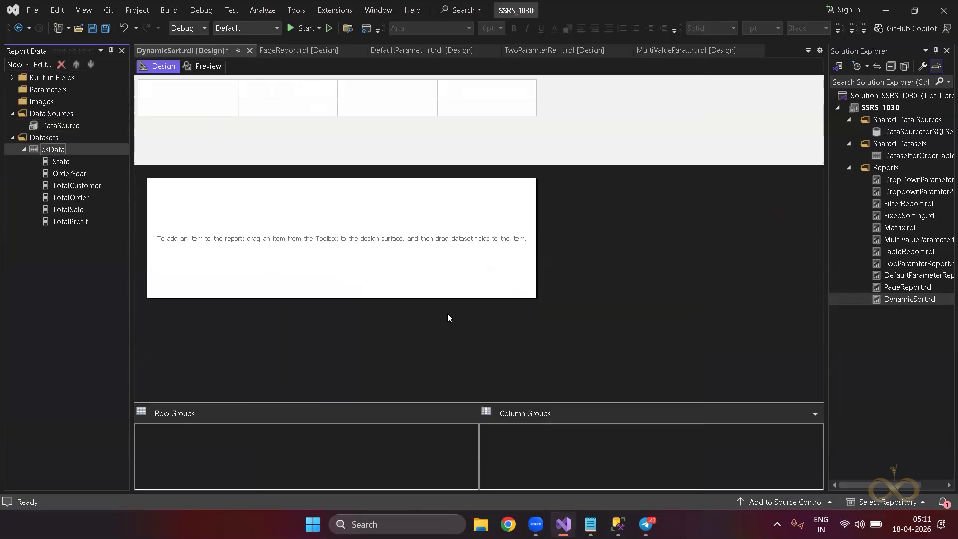
Insert an empty table at the top-left of the report body.
right_click(334, 201)
mouse_move(368, 249)
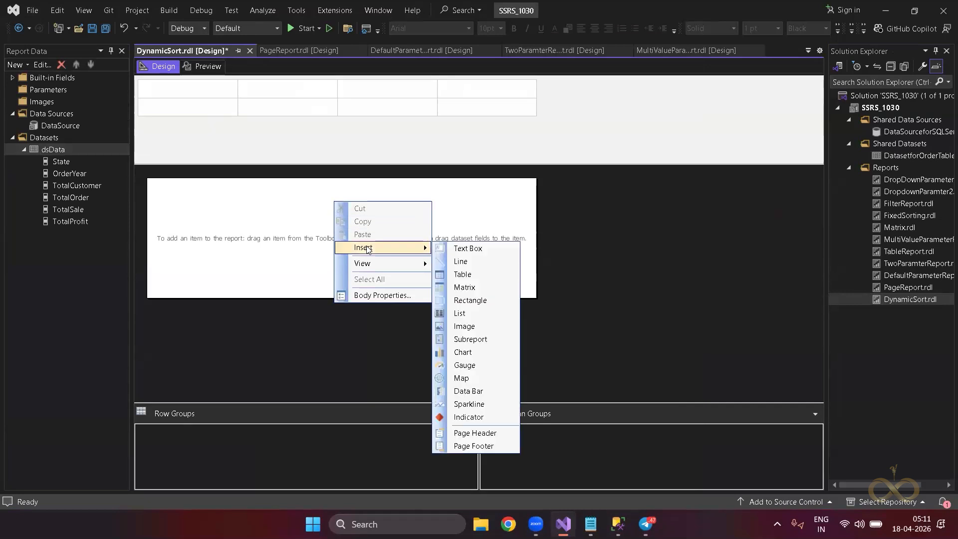
left_click(464, 275)
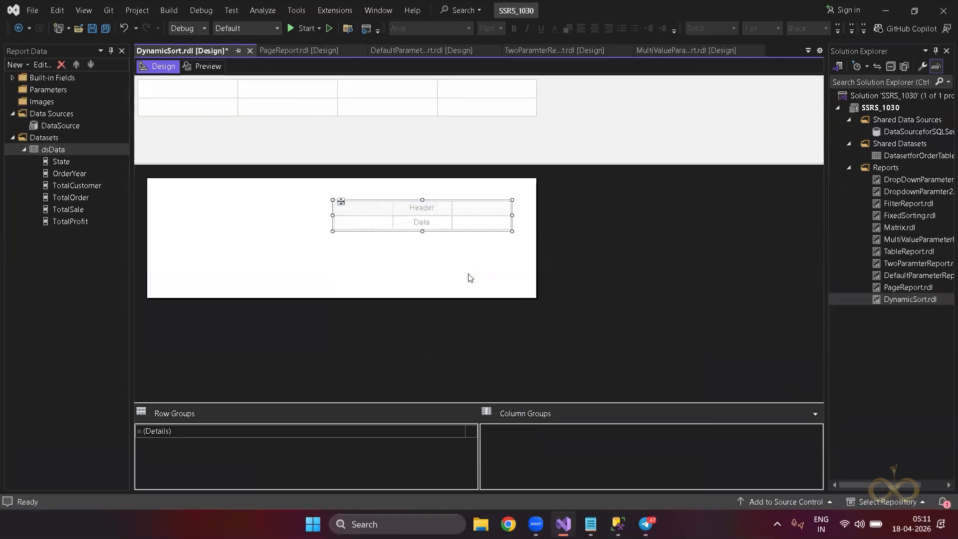
left_click_drag(339, 201, 164, 189)
Fill the columns with State, OrderYear, TotalCustomer, TotalOrder, TotalSale and TotalProfit fields.
left_click_drag(70, 161, 175, 206)
left_click_drag(70, 173, 245, 214)
mouse_move(72, 190)
left_mouse_down()
mouse_move(263, 214)
mouse_move(280, 204)
left_mouse_up()
left_click_drag(77, 196, 335, 209)
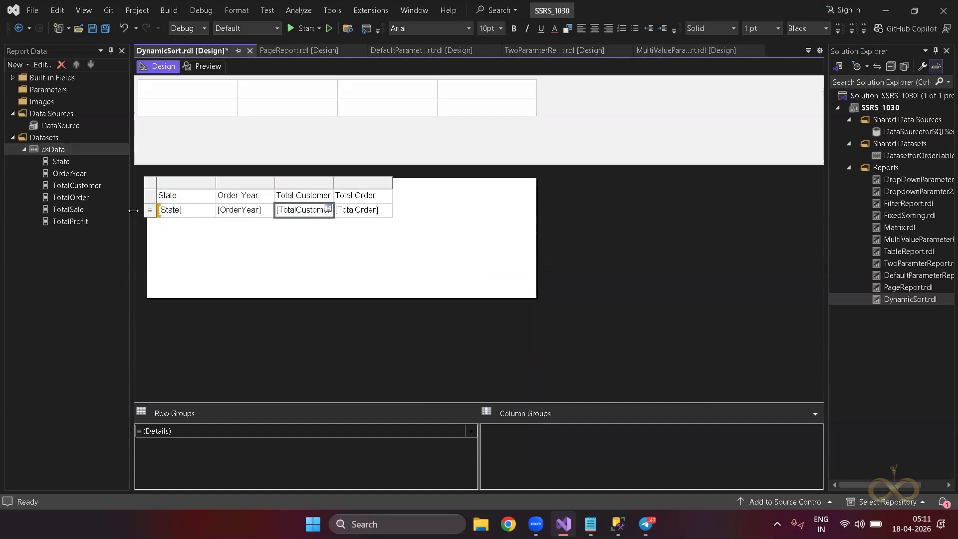
left_click(83, 209)
left_click_drag(75, 207, 387, 208)
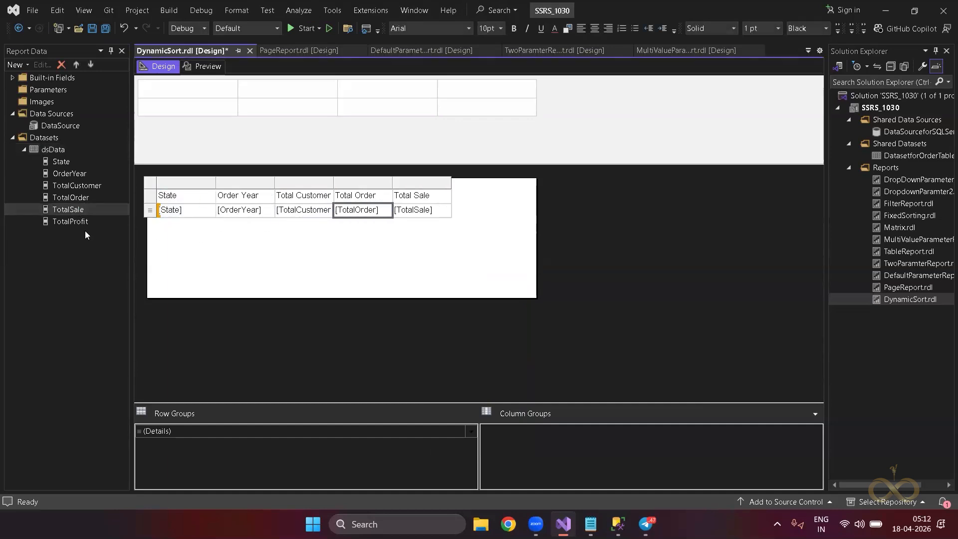
left_click_drag(72, 220, 448, 208)
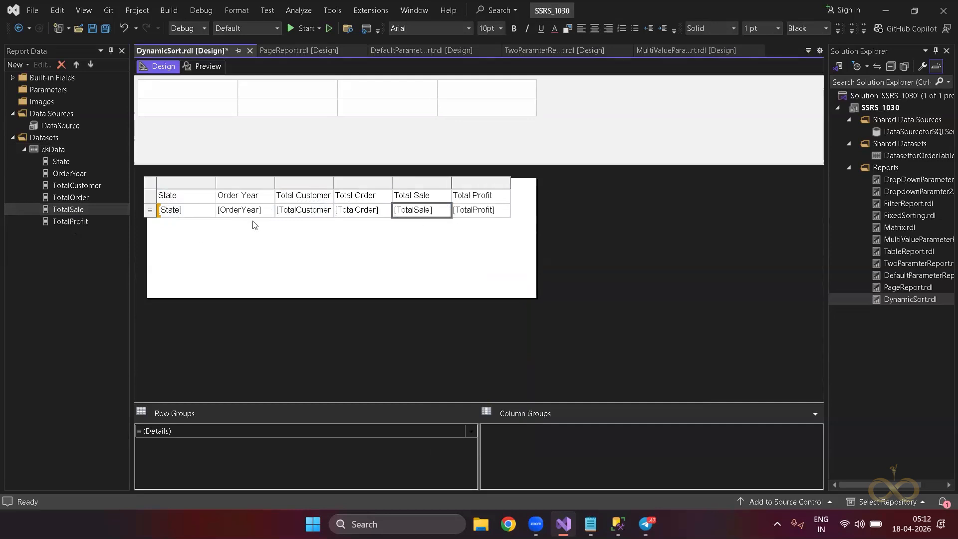
Delete the State, Order Year and Total Customer columns, then re-add State and Order Year.
left_click(252, 223)
left_click(200, 202)
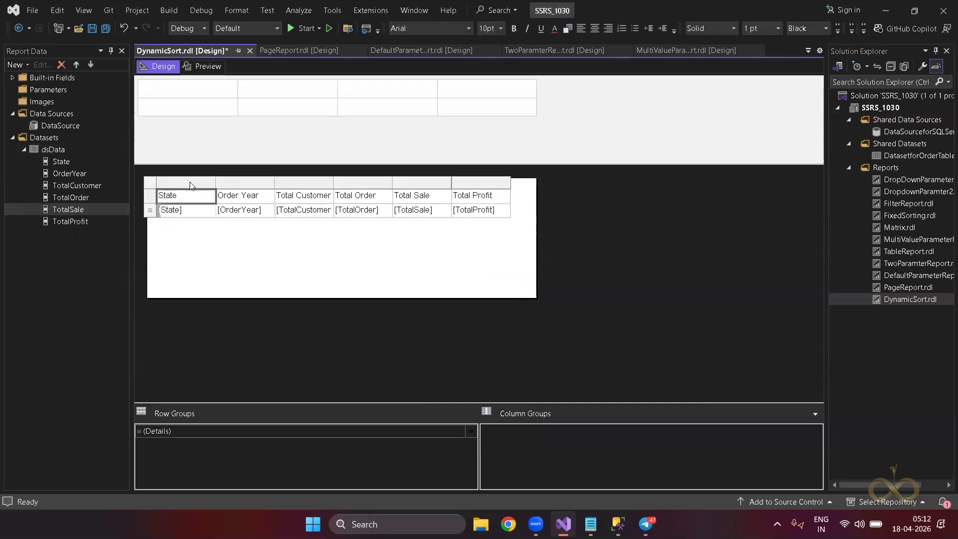
left_click(190, 182)
left_click(242, 184, "ctrl")
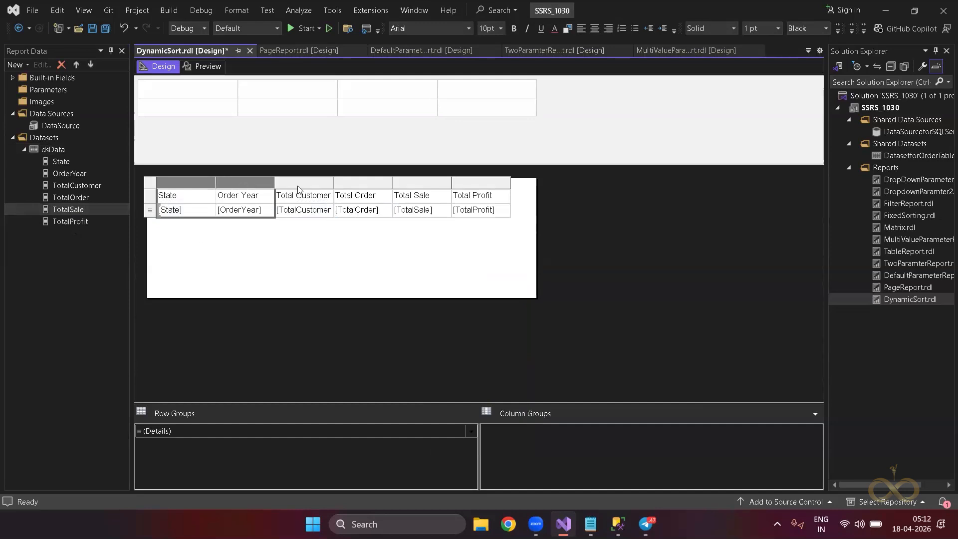
left_click(297, 186, "ctrl")
right_click(297, 186)
left_click(319, 206)
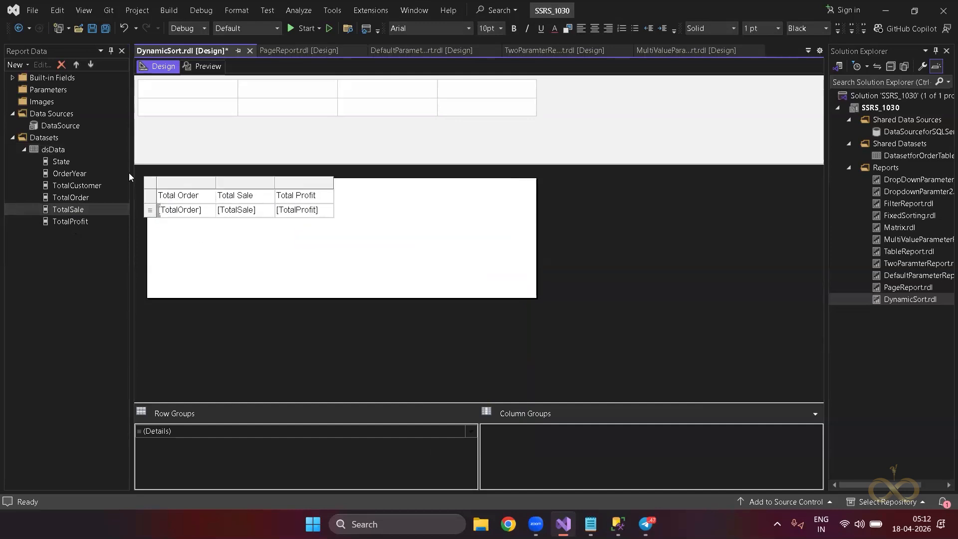
left_click_drag(61, 161, 214, 207)
left_click_drag(80, 187, 272, 210)
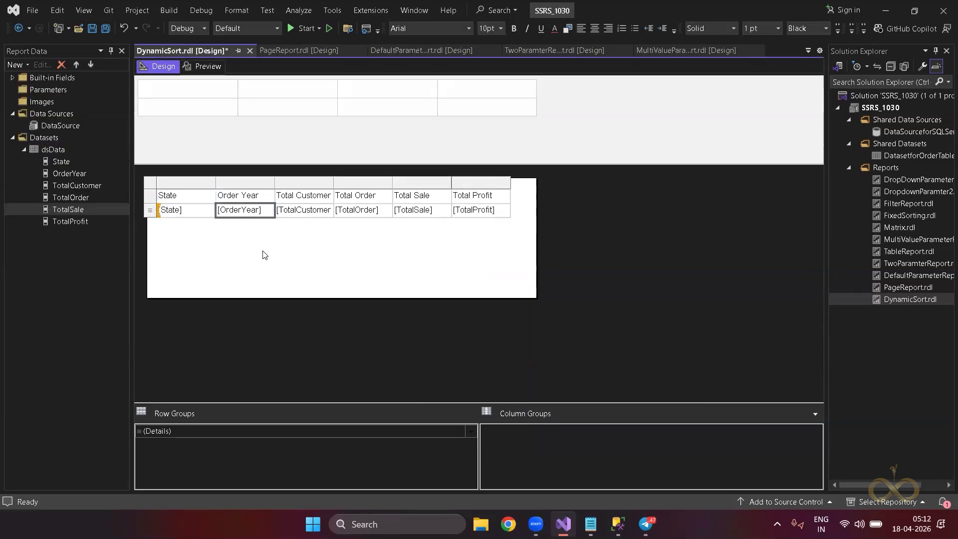
left_click(265, 253)
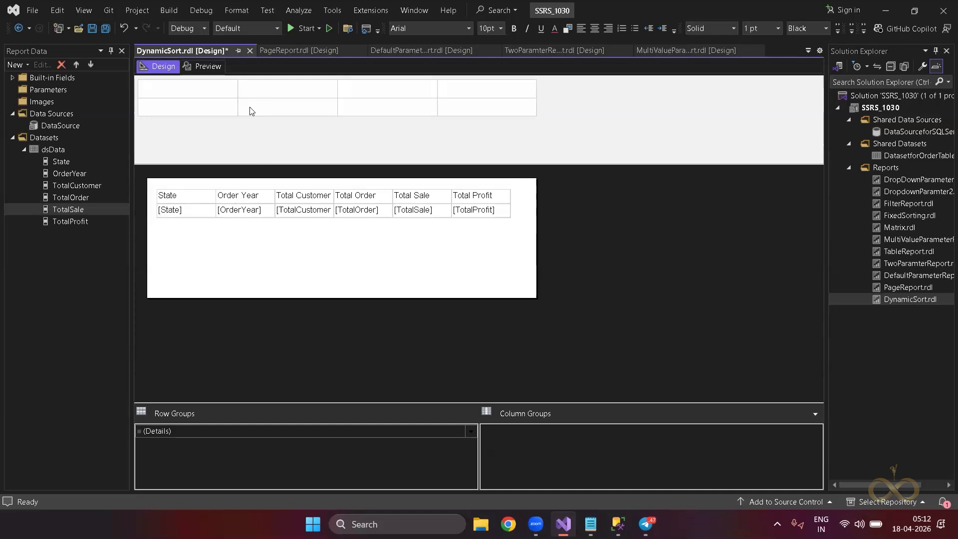
left_click(215, 69)
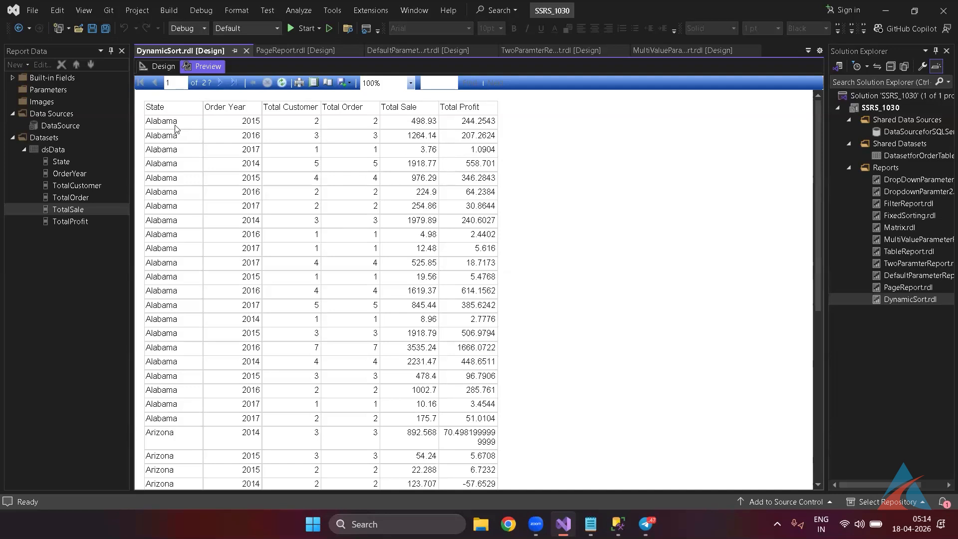
left_click(163, 69)
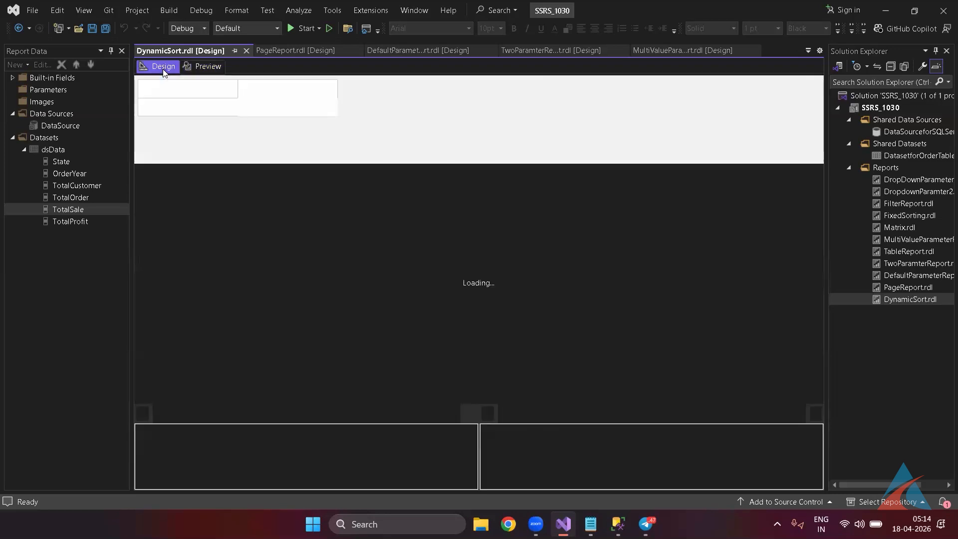
double_click(57, 150)
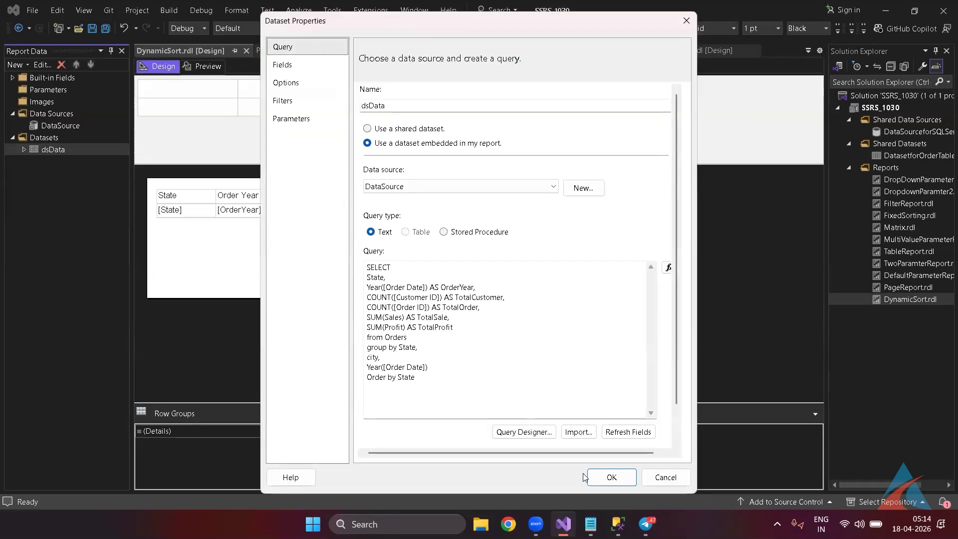
left_click(657, 483)
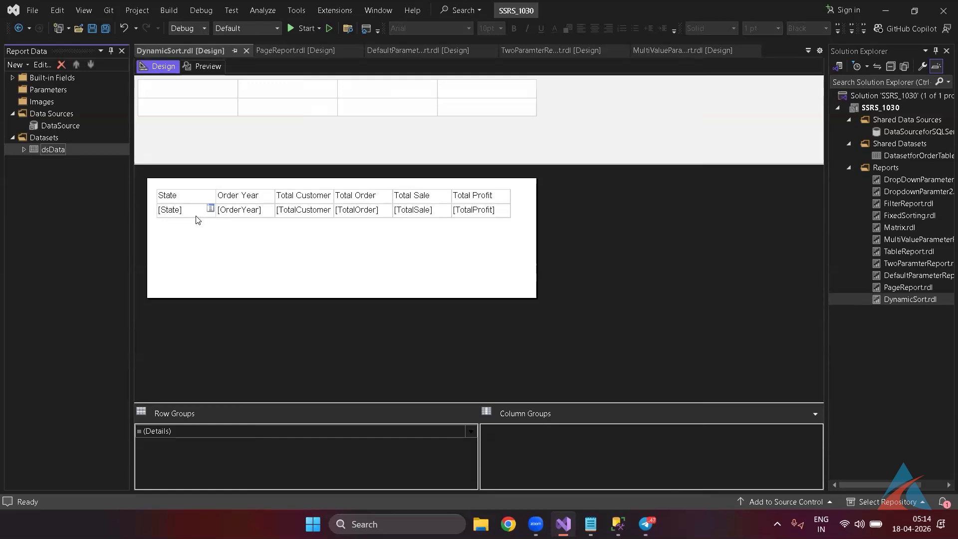
In the State header's Text Box Properties, enable interactive sorting by [State].
left_click(194, 199)
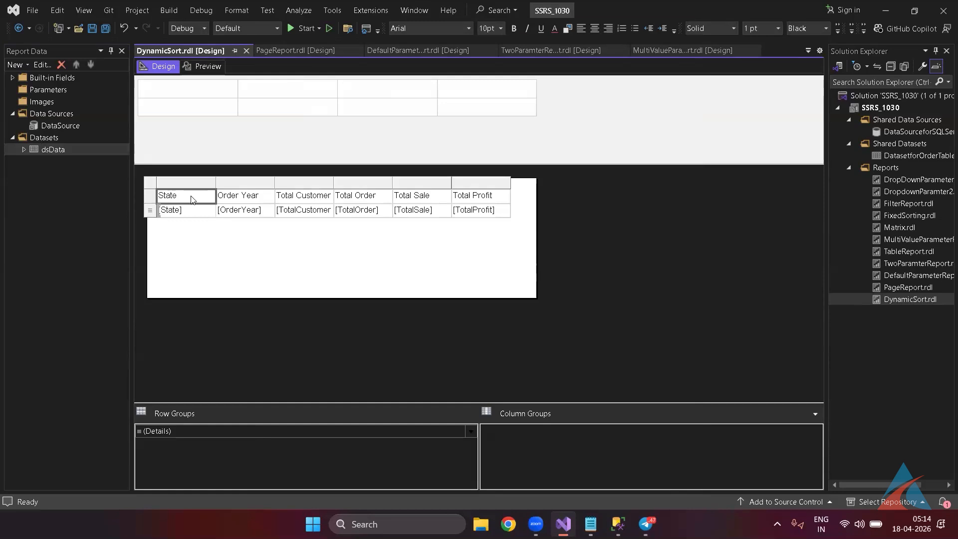
right_click(191, 196)
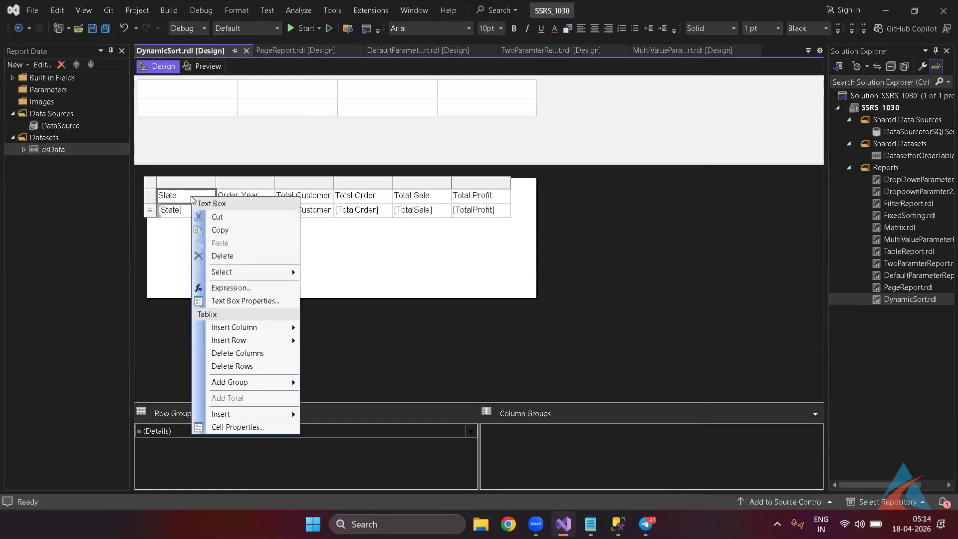
left_click(263, 301)
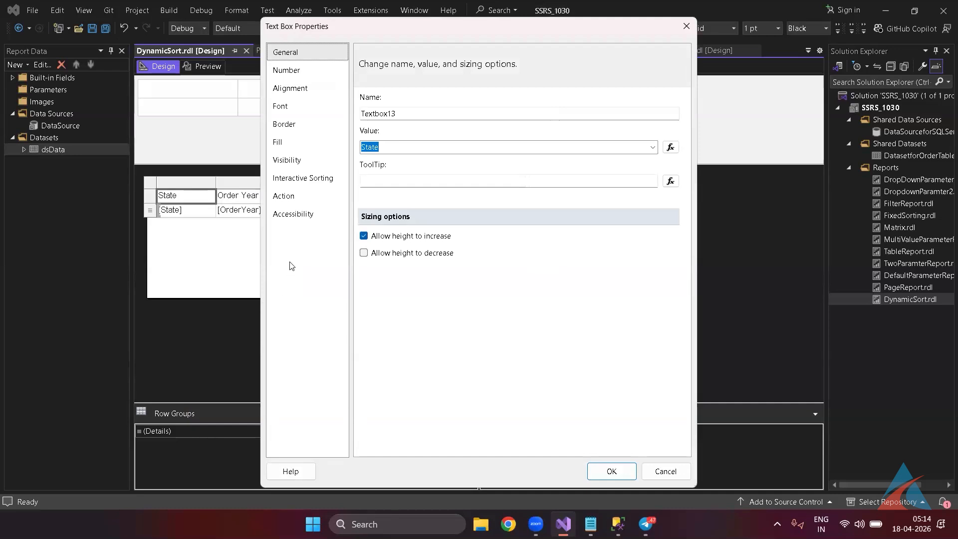
left_click(290, 183)
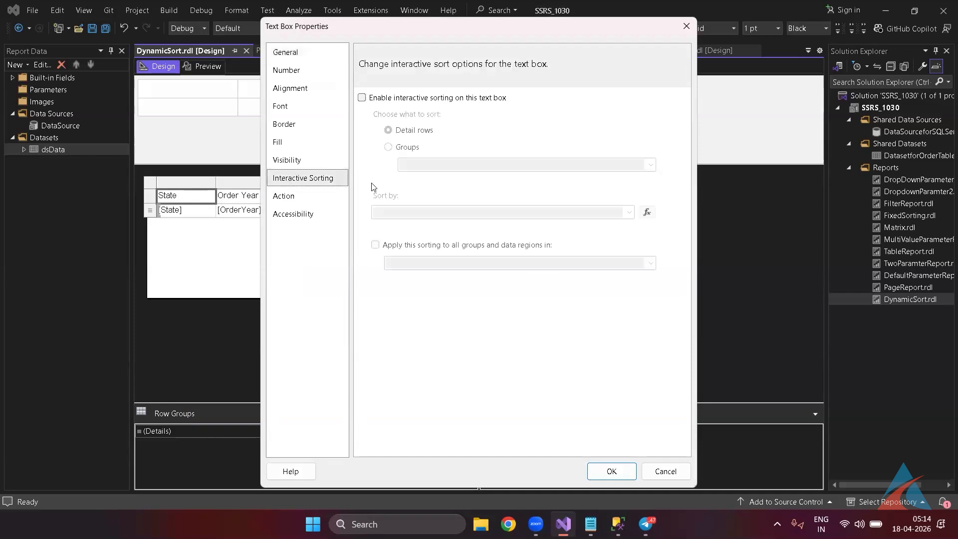
left_click(363, 98)
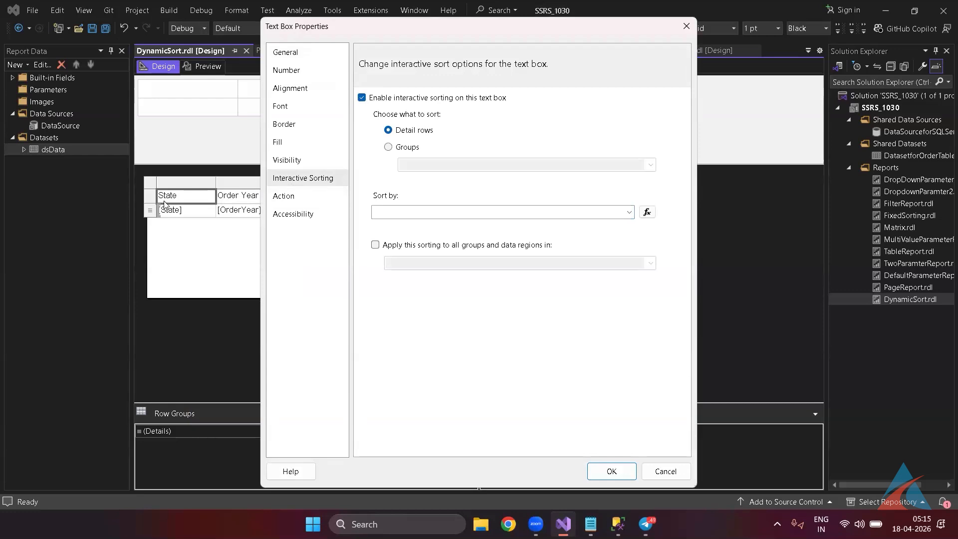
left_click(627, 213)
left_click(512, 224)
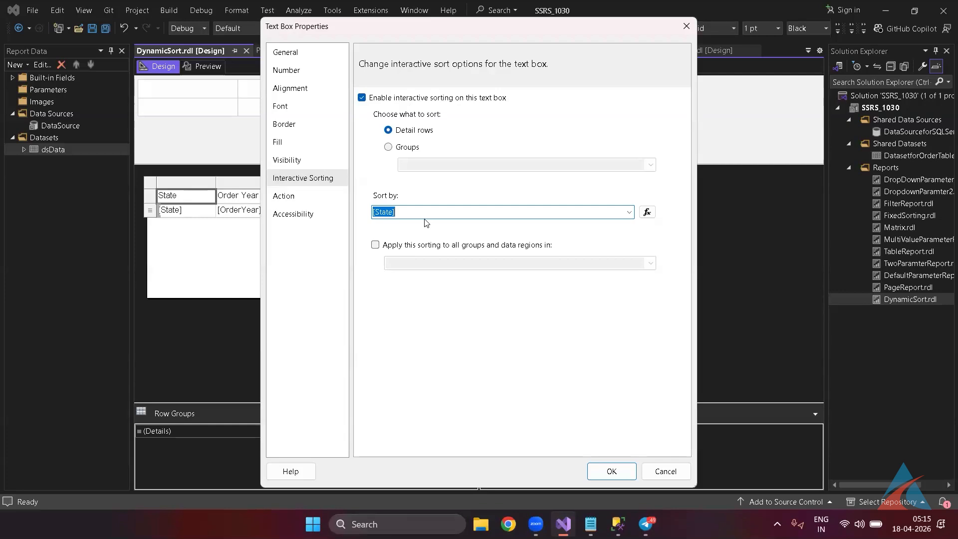
left_click(611, 470)
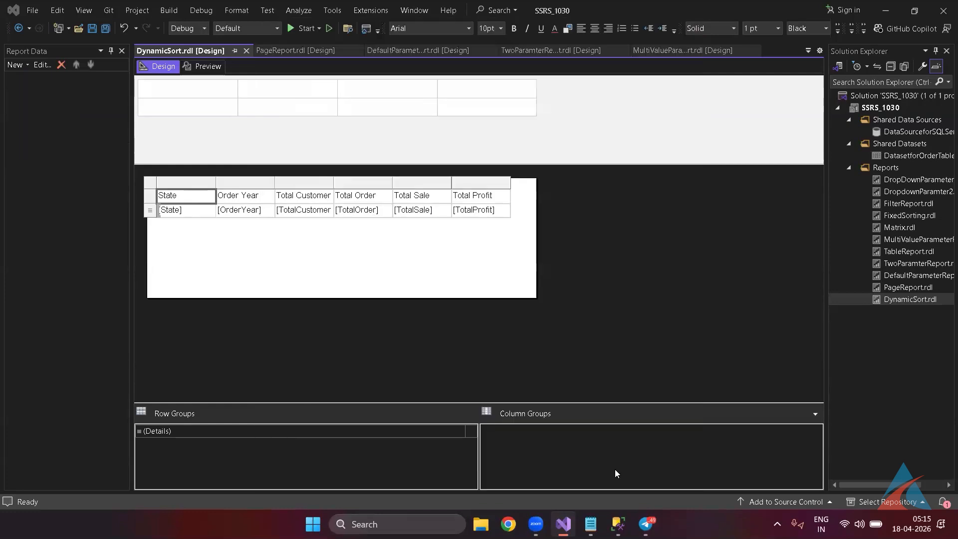
Preview the report and toggle the State column sort between ascending and descending several times.
left_click(207, 67)
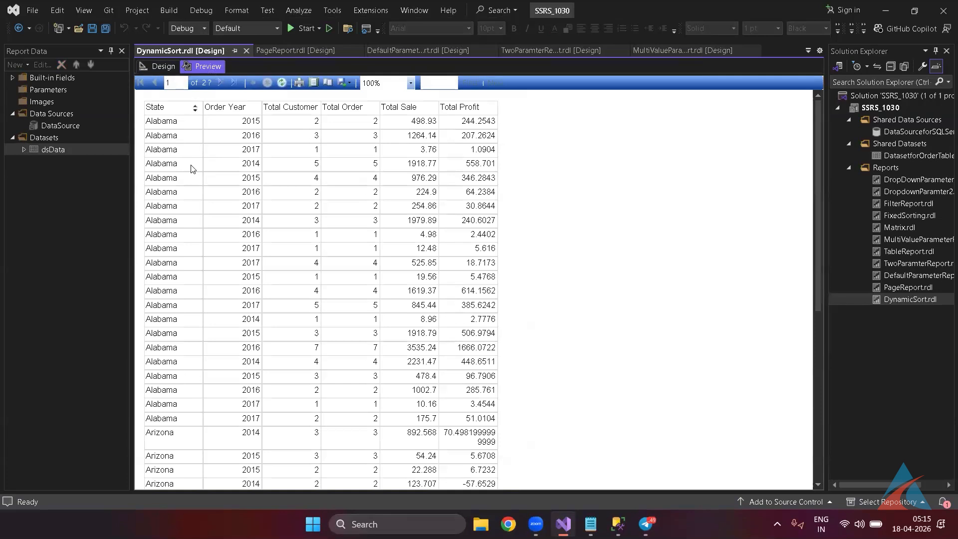
left_click(195, 111)
left_click(195, 110)
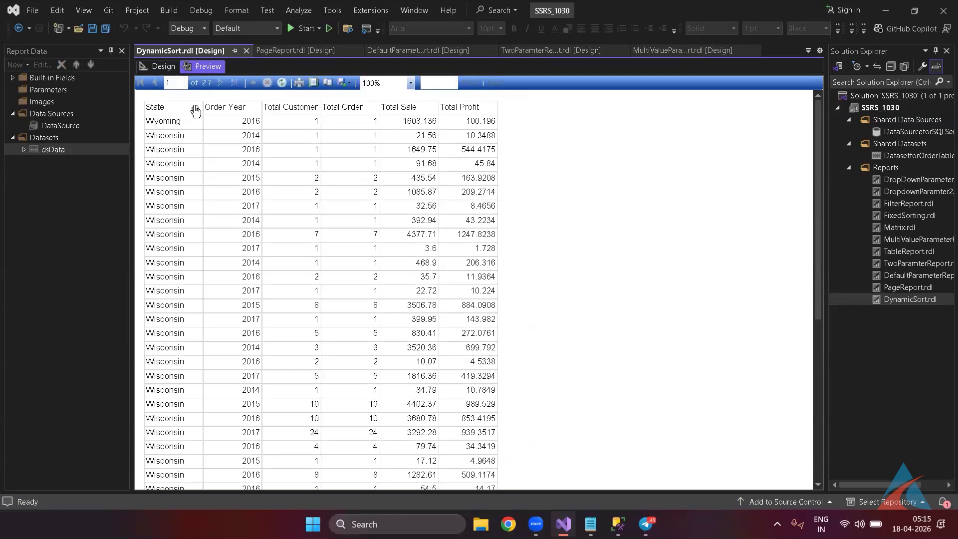
left_click(195, 109)
left_click(195, 109)
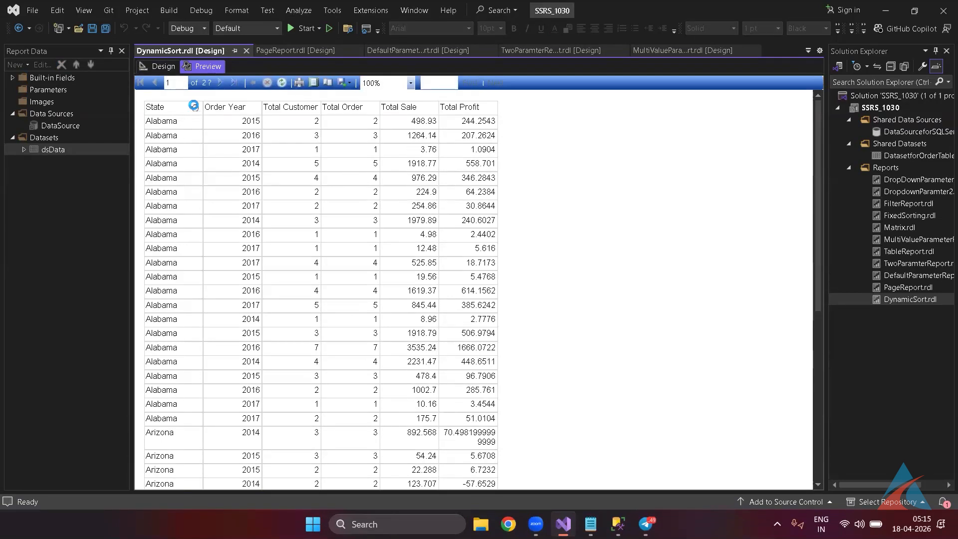
left_click(195, 109)
left_click(195, 109)
left_click(195, 109)
Enable interactive sorting on the Order Year header by [OrderYear], then preview the report.
left_click(164, 67)
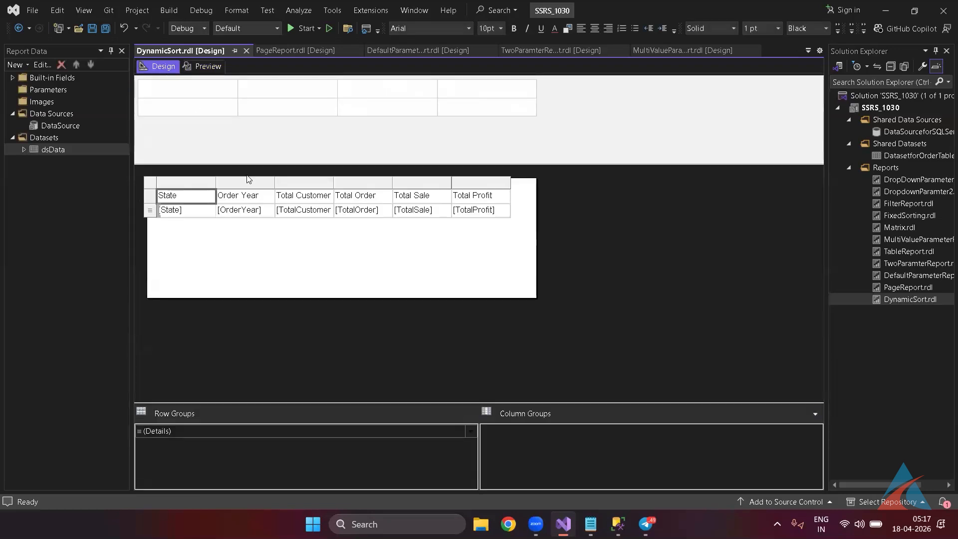
left_click(267, 202)
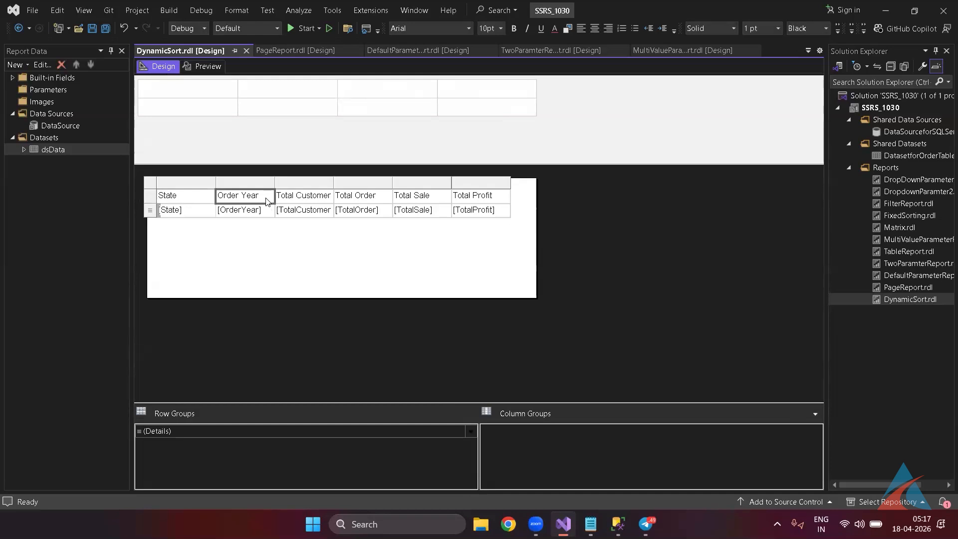
right_click(268, 201)
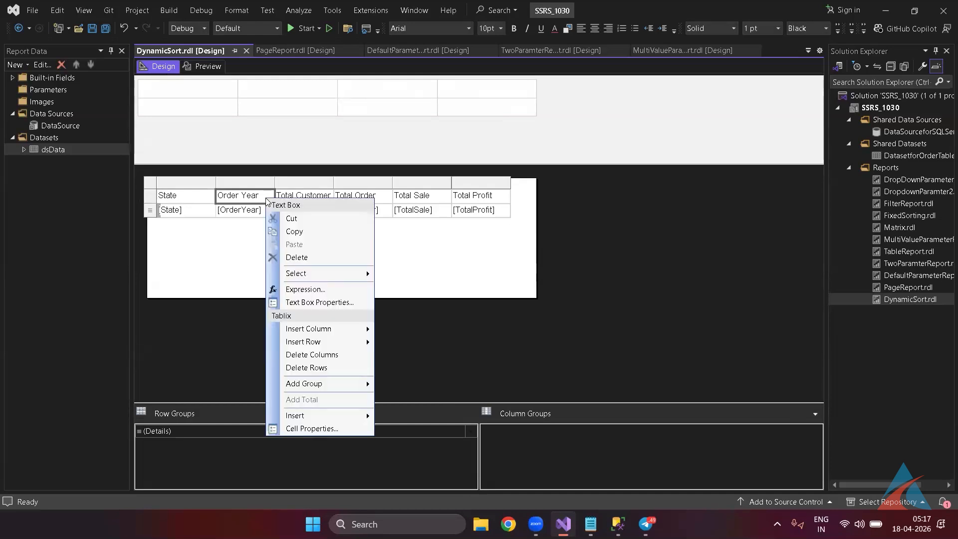
left_click(319, 302)
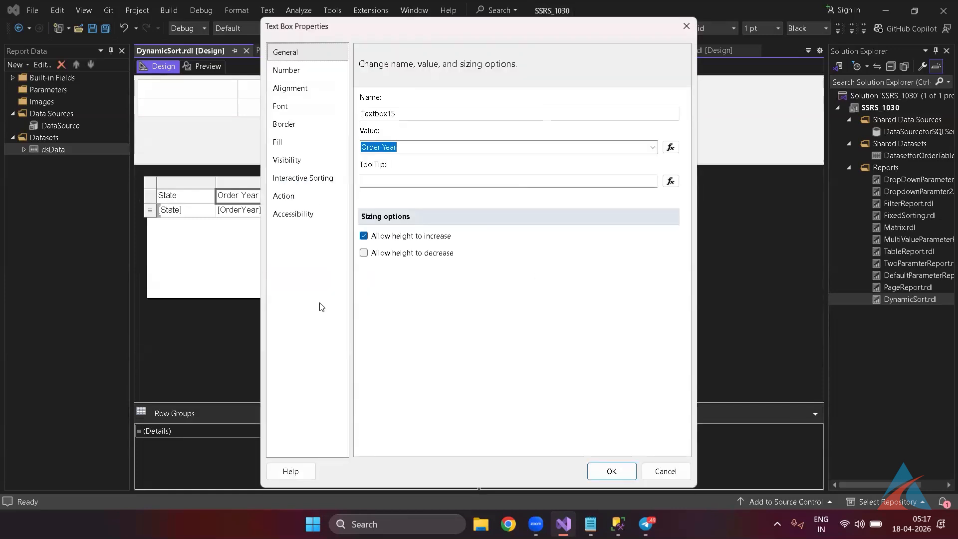
left_click(304, 185)
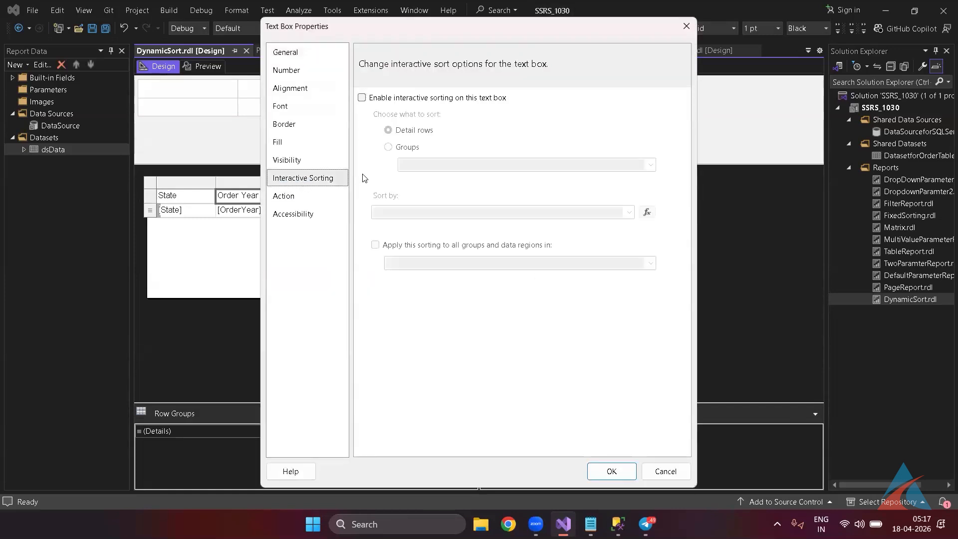
left_click(382, 99)
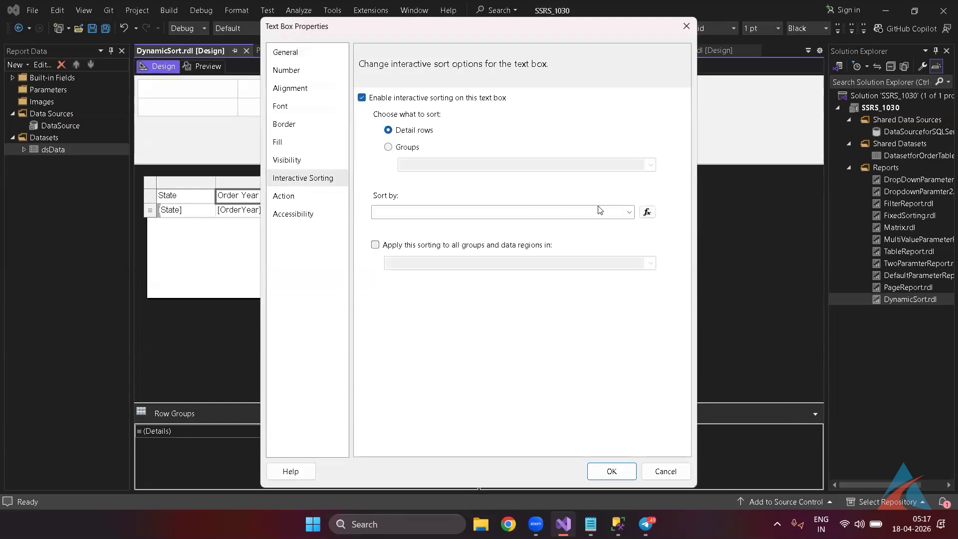
left_click(628, 213)
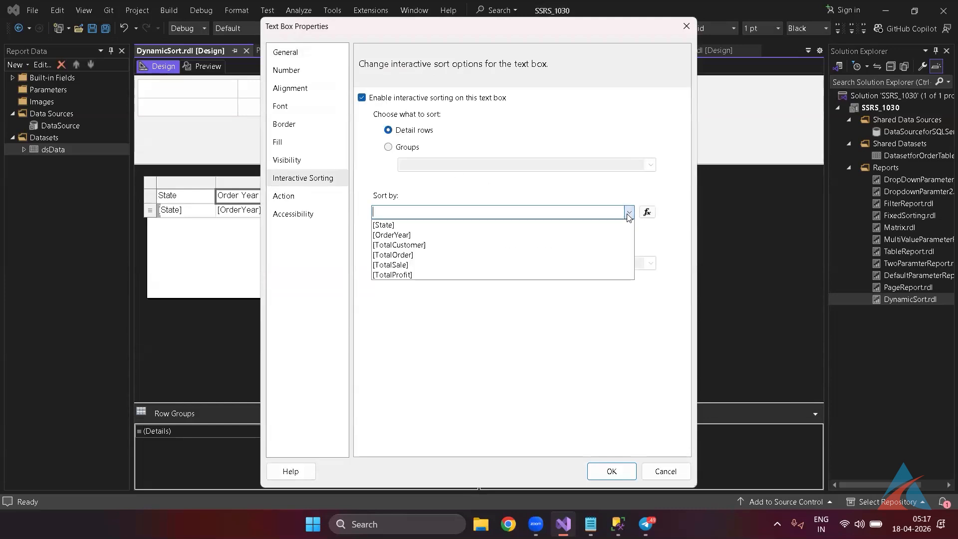
left_click(470, 234)
left_click(614, 472)
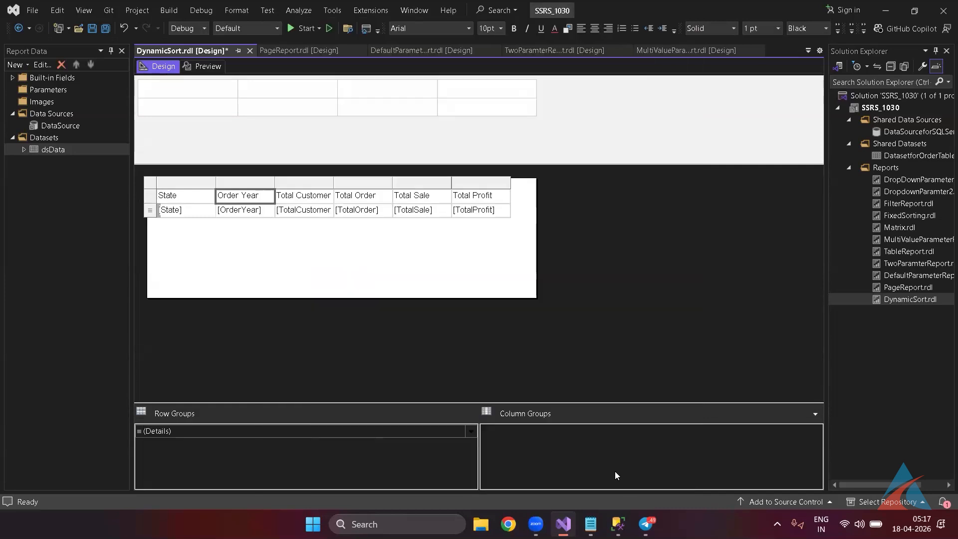
left_click(217, 69)
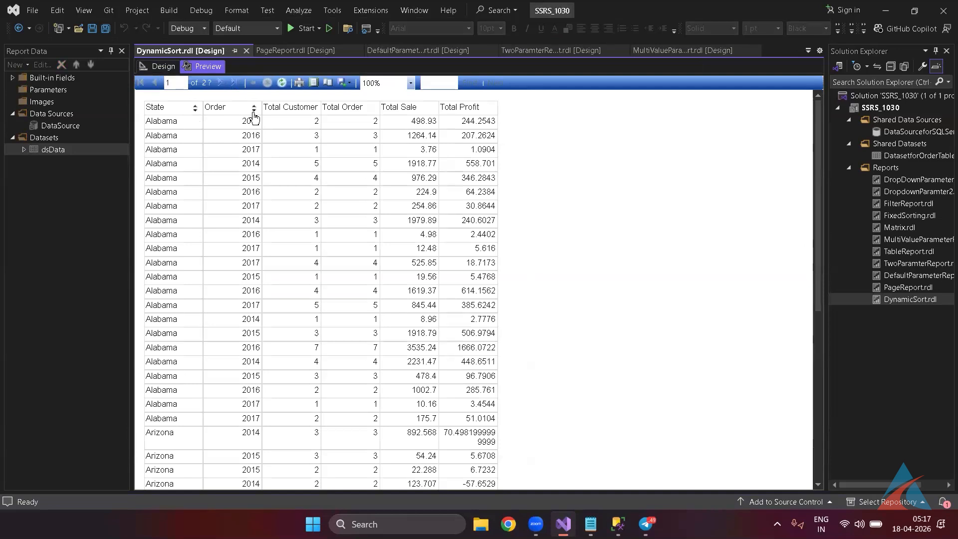
left_click(254, 109)
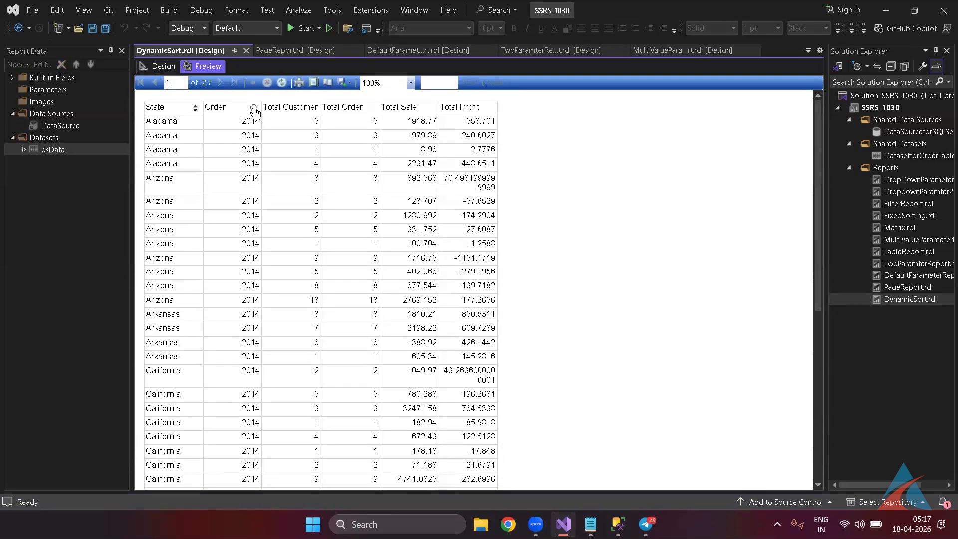
left_click(254, 109)
right_click(254, 109)
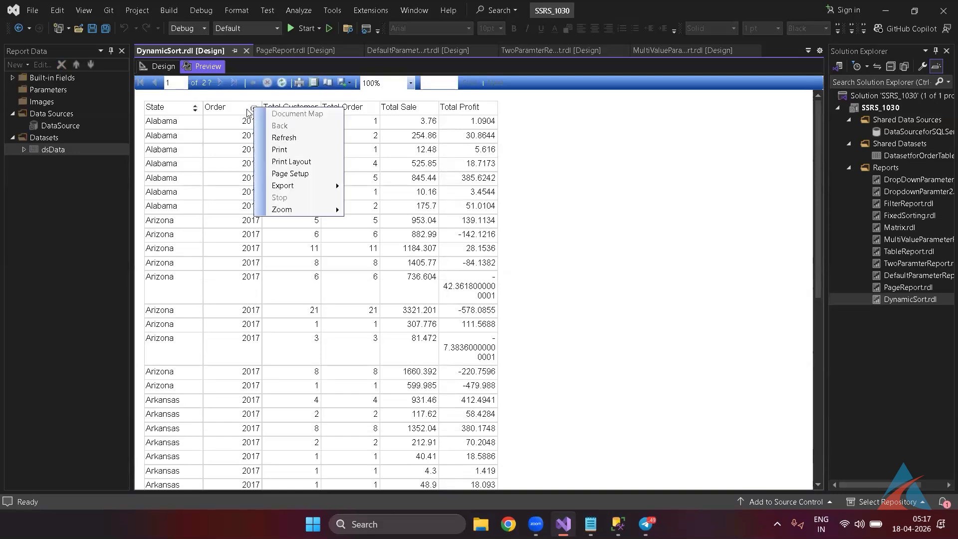
left_click(564, 201)
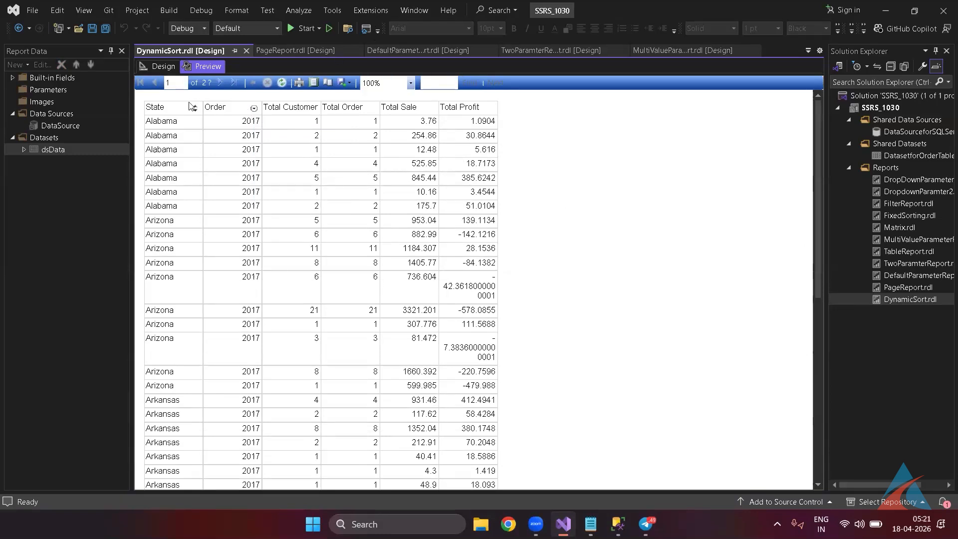
left_click(164, 66)
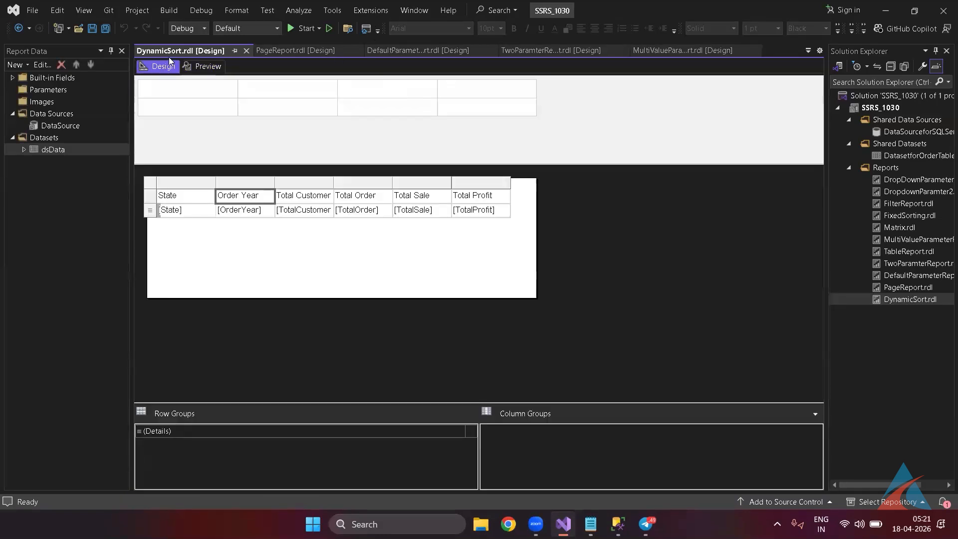
Close all open report tabs, including DynamicSort.rdl.
right_click(171, 50)
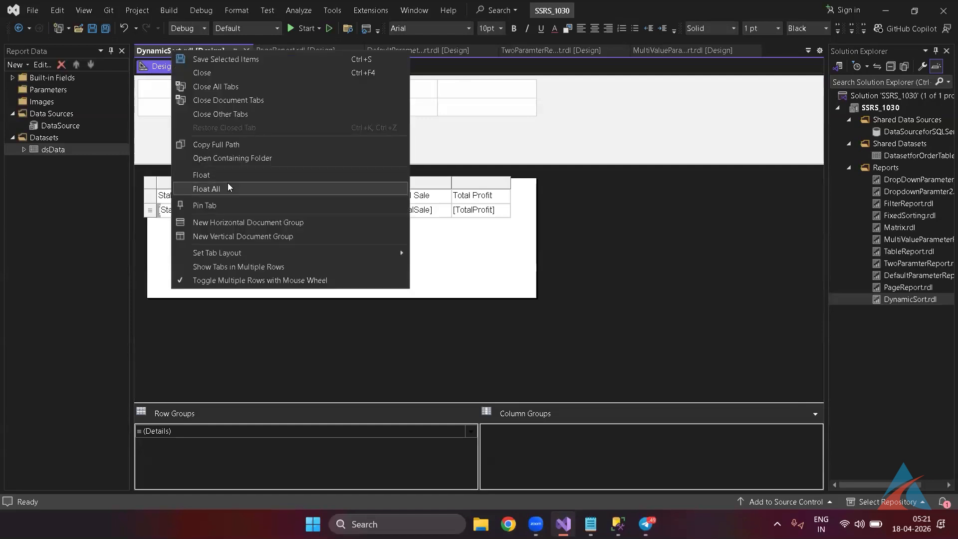
left_click(226, 88)
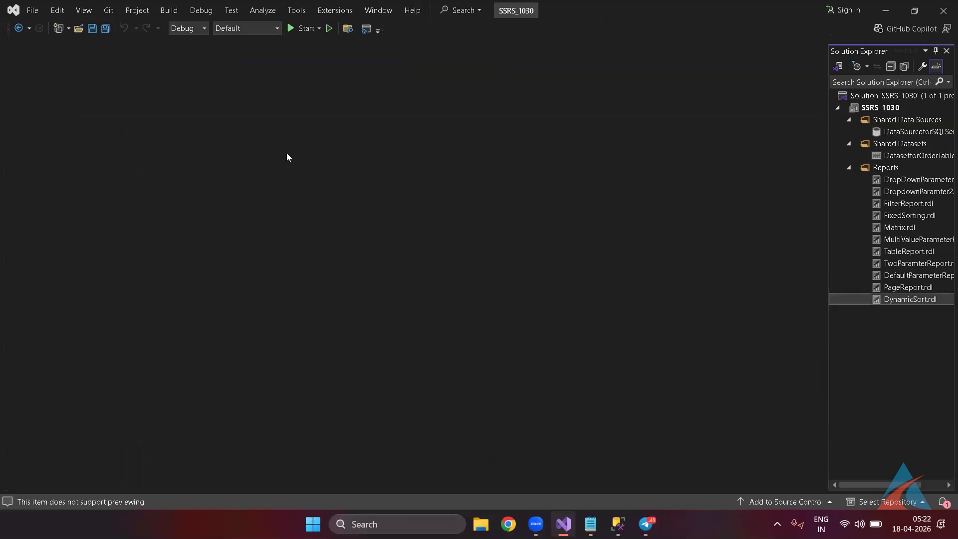
key("alt+Tab")
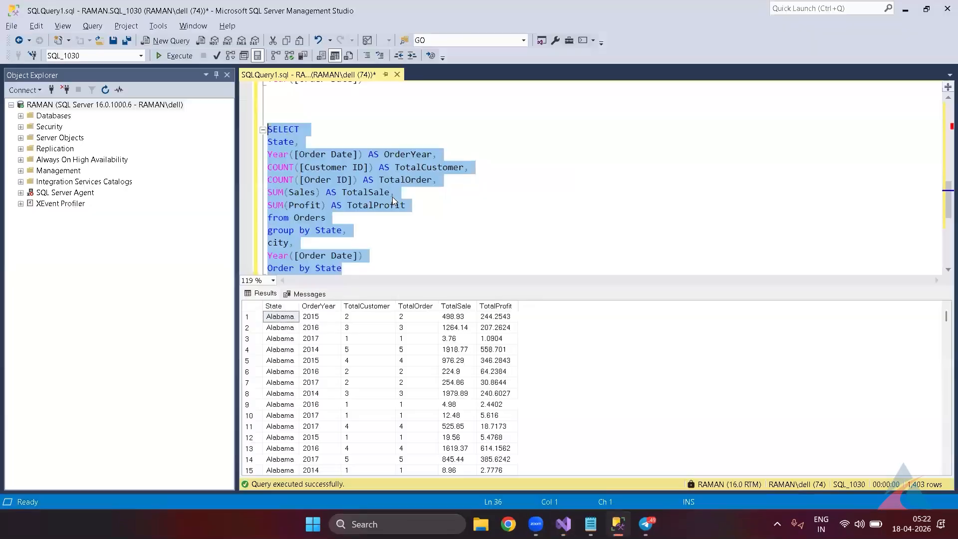
Deselect the sales query in SSMS and bring the notes window to the front.
key("Down")
key("Down")
key("Down")
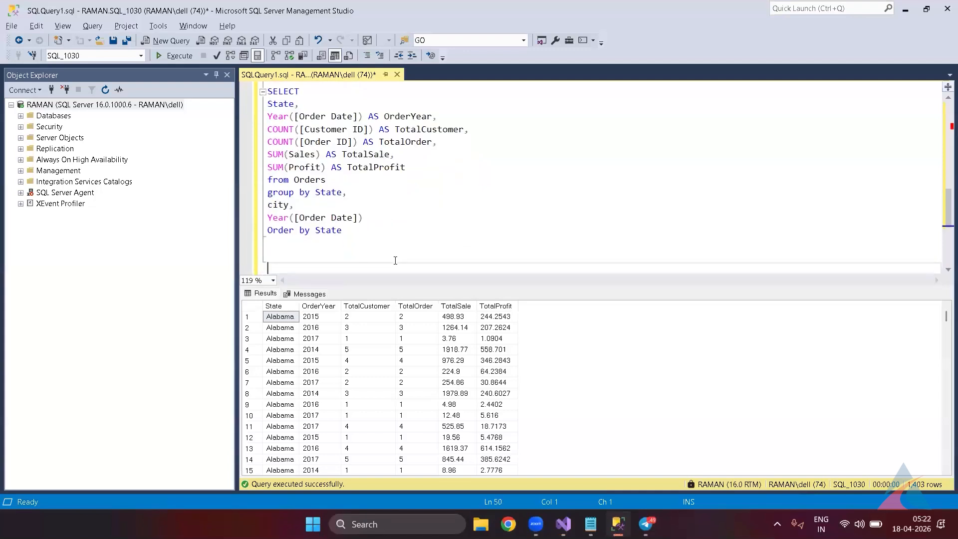
key("alt+Tab")
key("Tab")
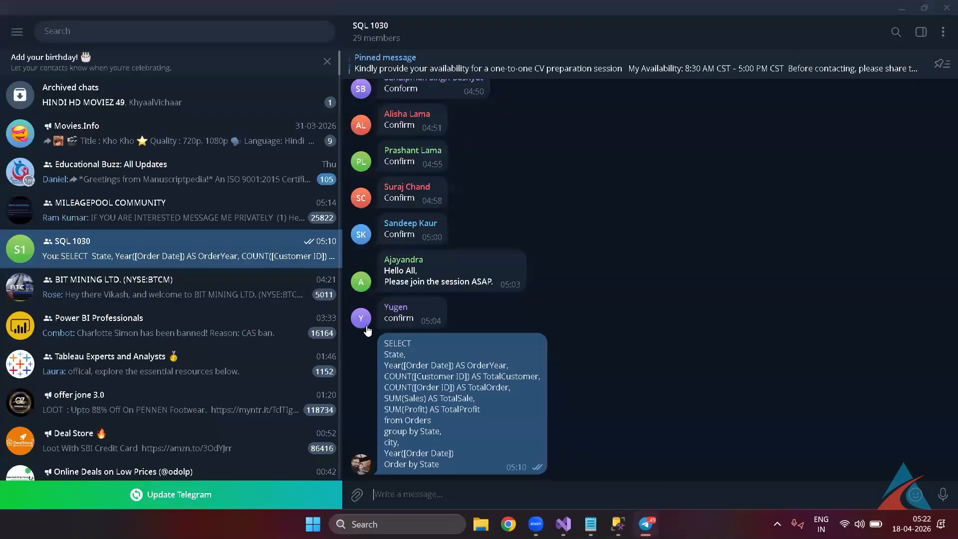
key("alt+Tab")
key("alt+Tab")
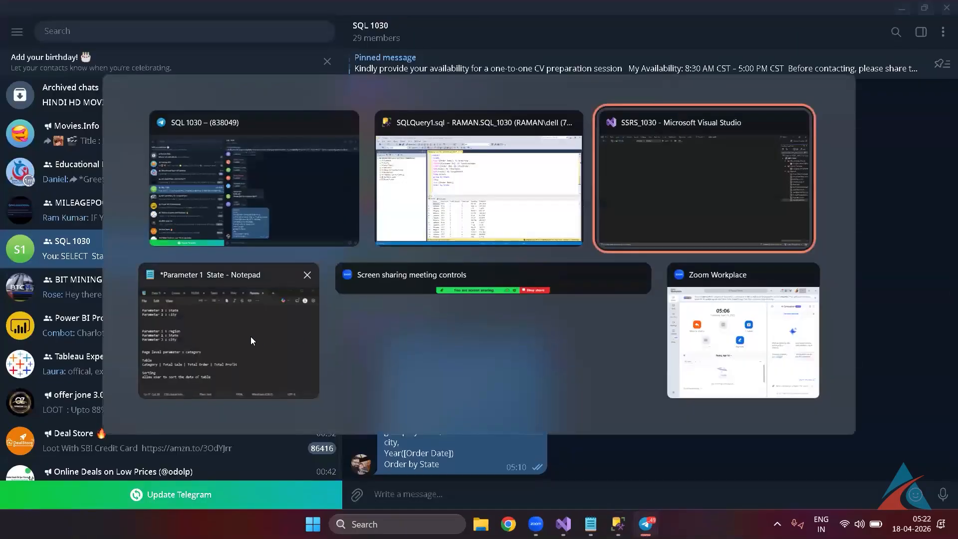
left_click(250, 336)
Add the line 'Parameter : state Name' to the notes.
key("Return")
key("Return")
key("Return")
key("Return")
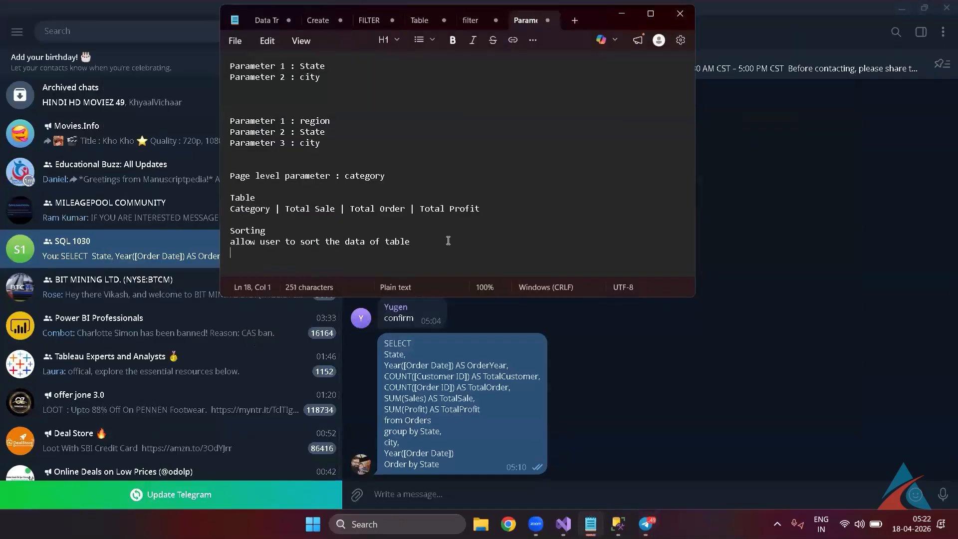
key("Up")
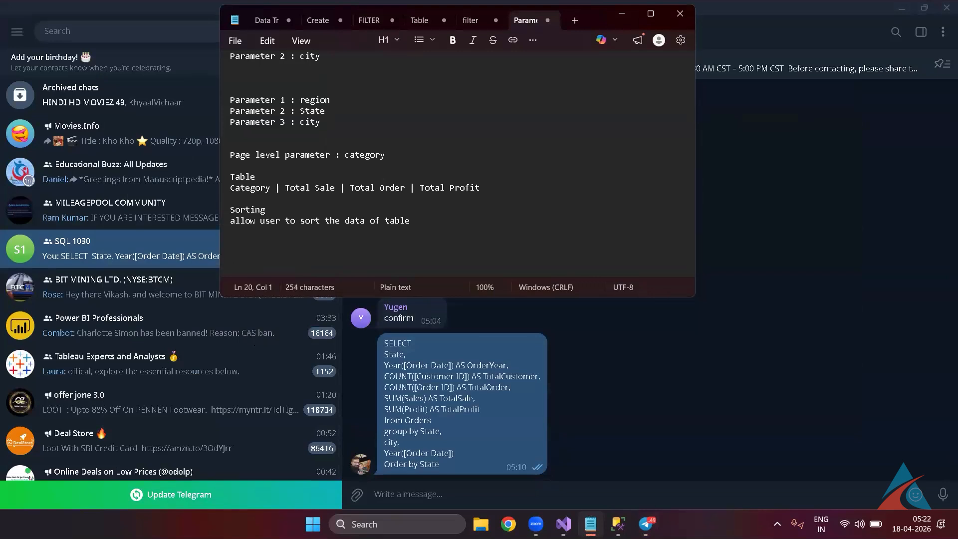
type("Paramyer")
key("BackSpace")
key("BackSpace")
key("BackSpace")
type("ter")
key("BackSpace")
key("BackSpace")
key("BackSpace")
key("BackSpace")
type("eter : ")
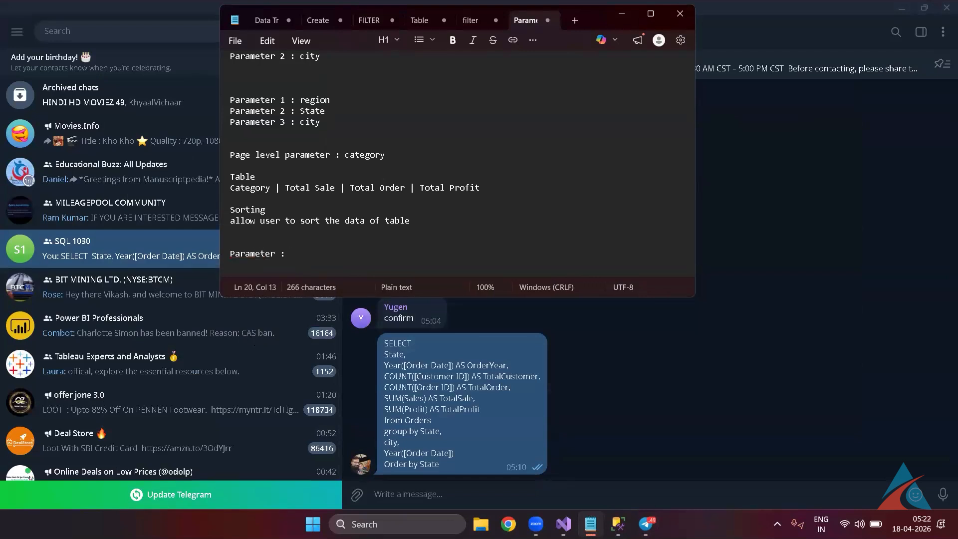
type("state Name")
Add a 'Table' heading and the line 'State Name | Total City | Total customer | Total Order'.
key("Return")
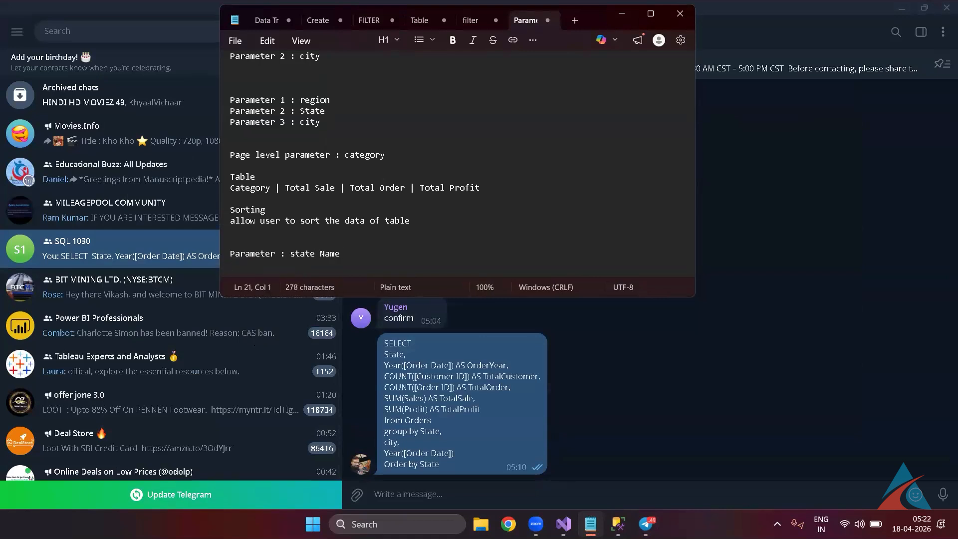
key("Return")
type("Table")
key("Return")
type("State Name | Total")
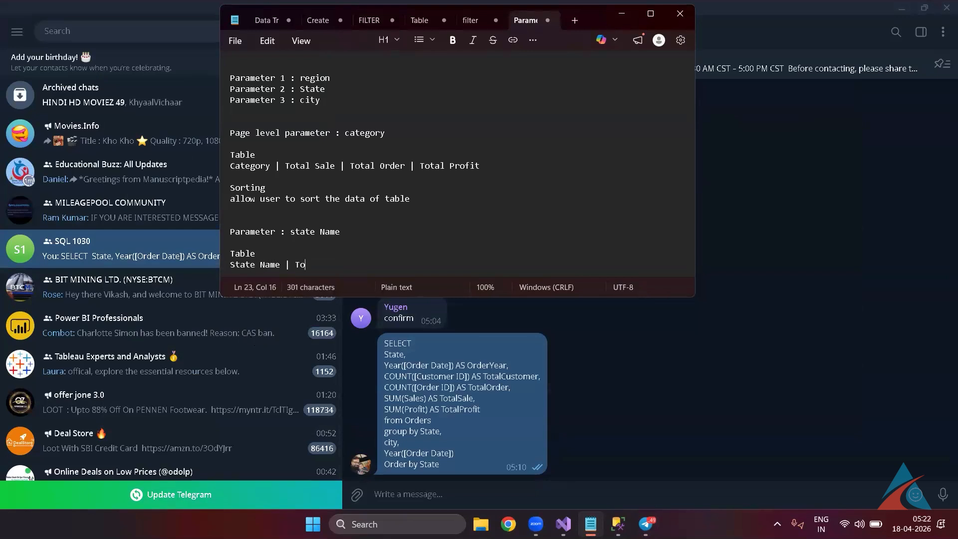
type("it")
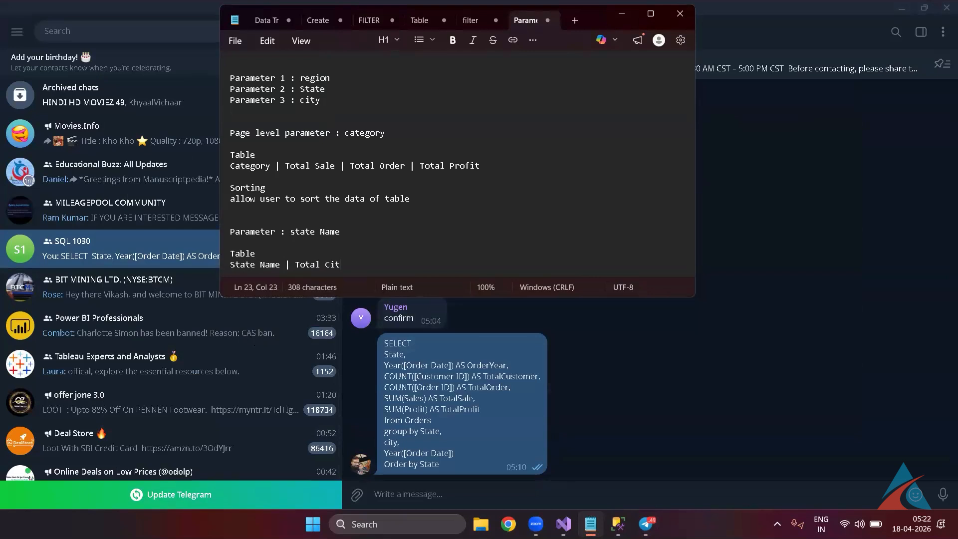
type("y | Total customer")
key("BackSpace")
key("BackSpace")
type("| Total Order")
Start a new note line beginning 'by default h'.
key("Return")
key("Return")
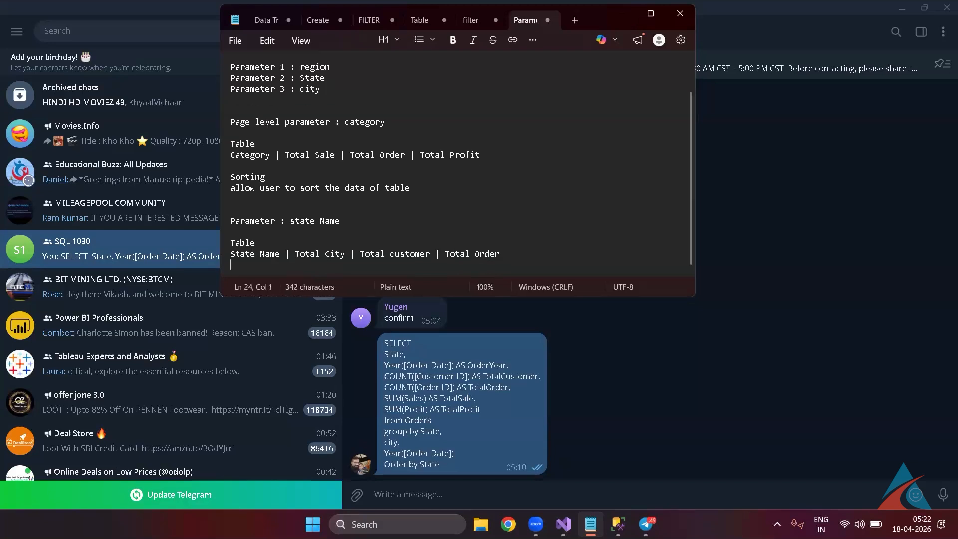
key("Down")
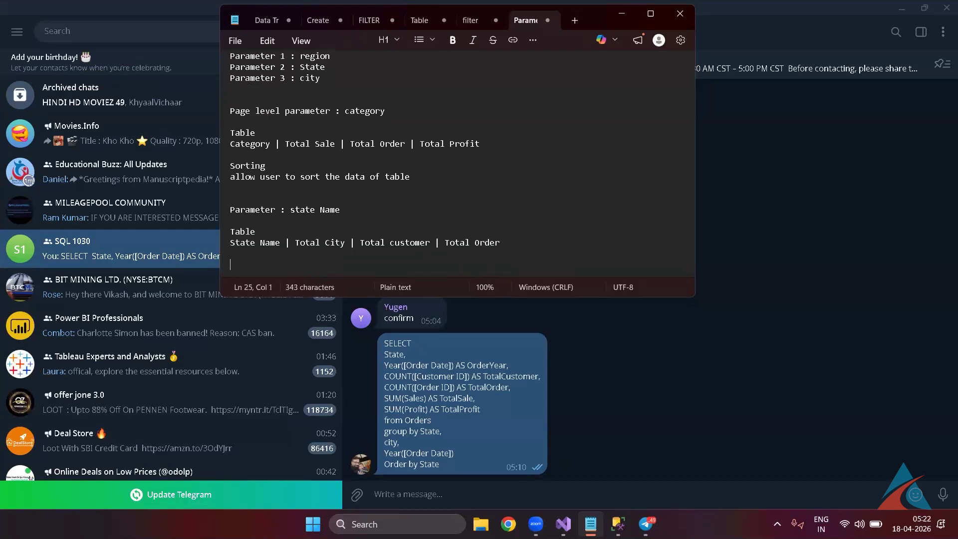
type("by default hiege")
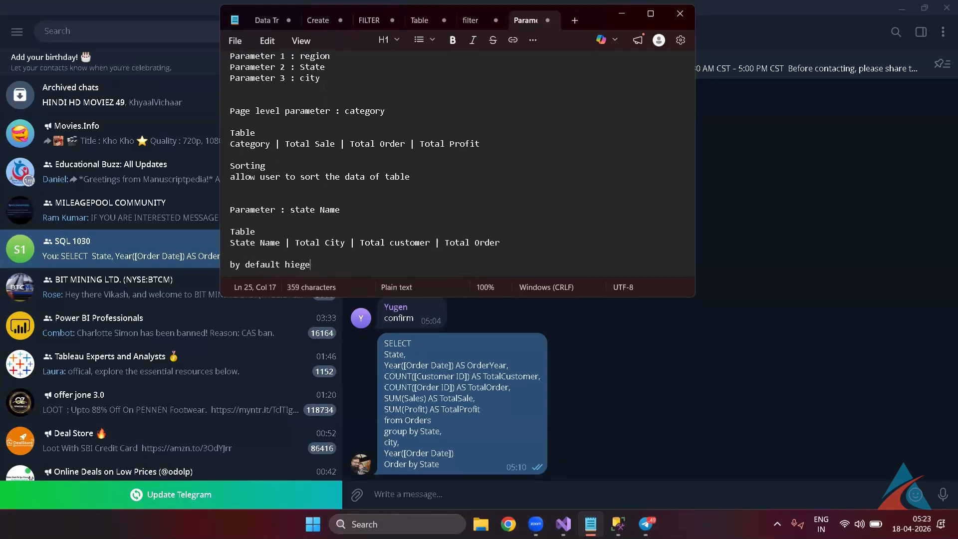
Finish 'by default highest order state show in to top' and add 'but user can sort the table data by using any column'.
key("BackSpace")
key("BackSpace")
key("BackSpace")
key("BackSpace")
type("ghest ")
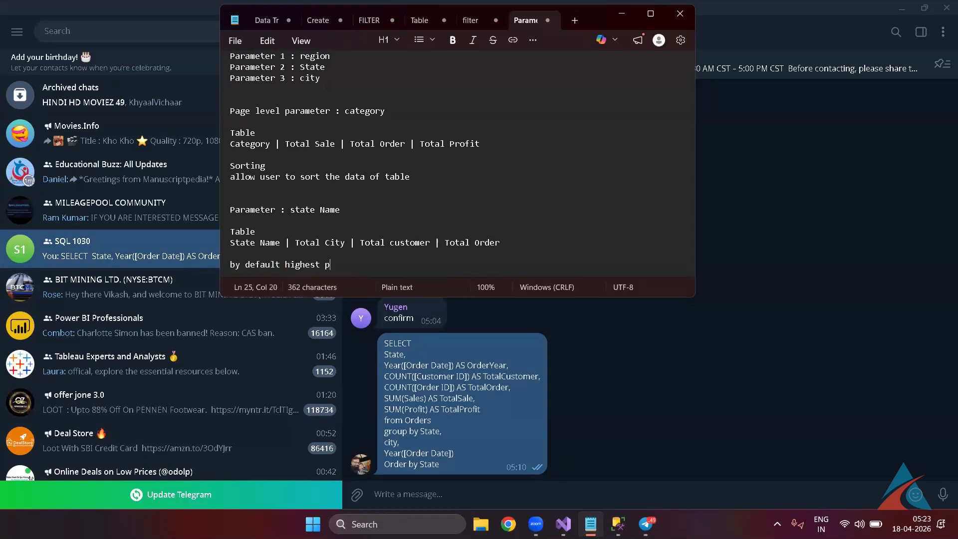
type("o")
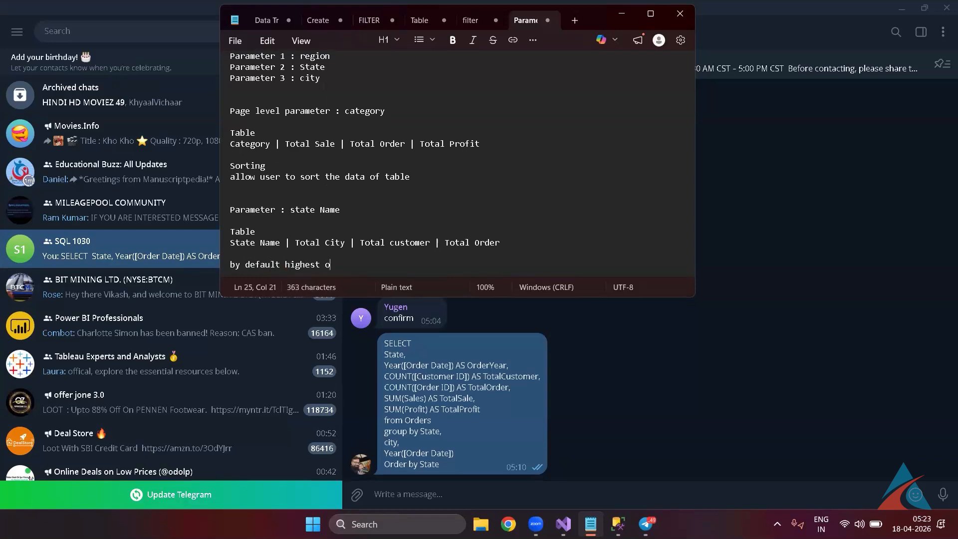
type("rder state s")
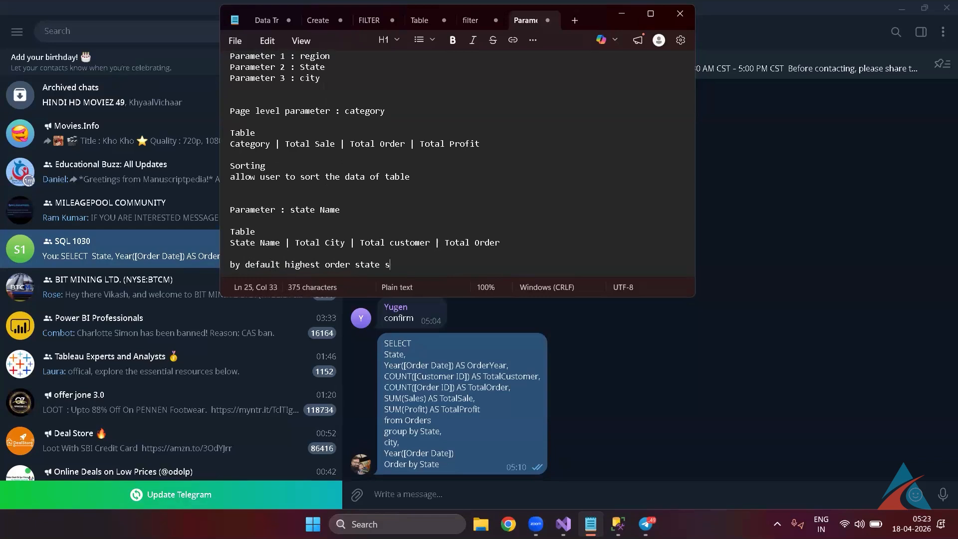
type("how in to top")
key("Return")
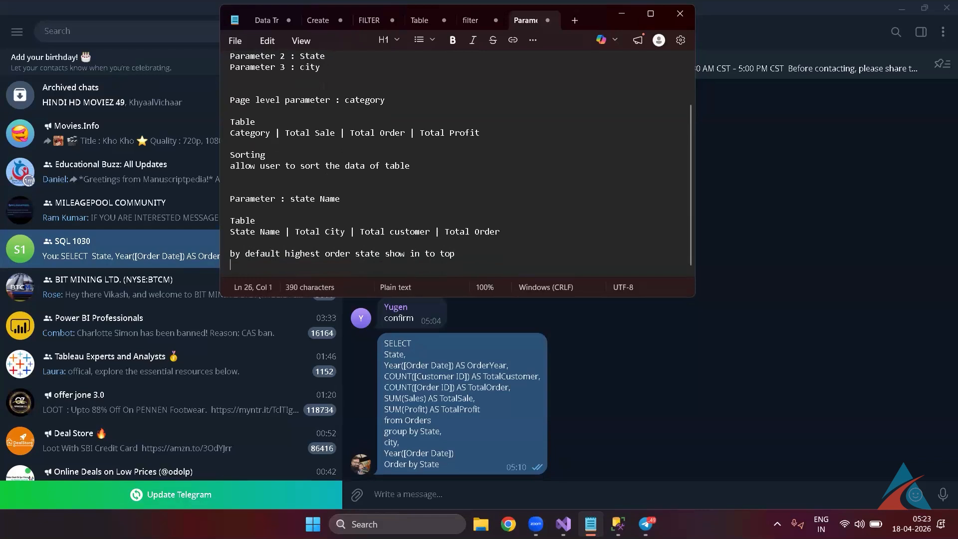
type("but user can sort ")
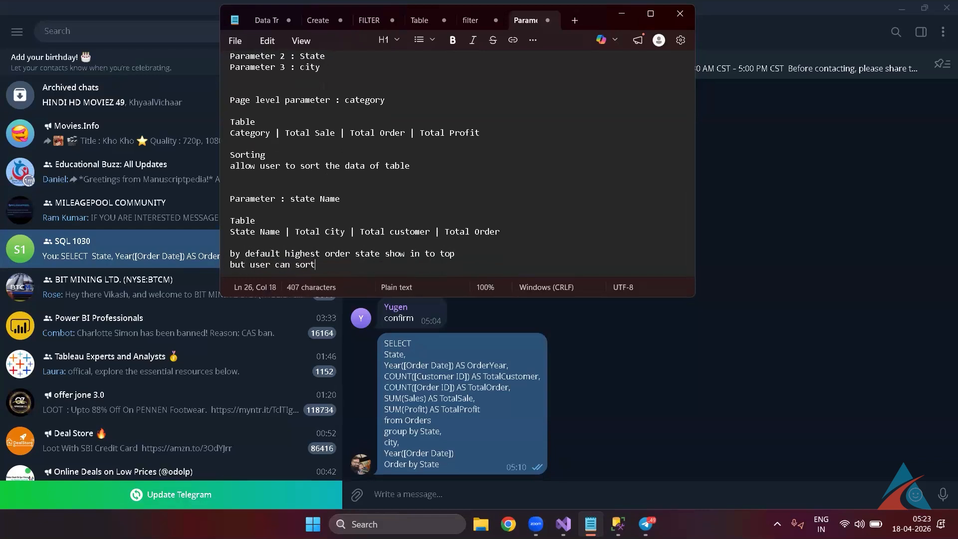
type("the table data by ")
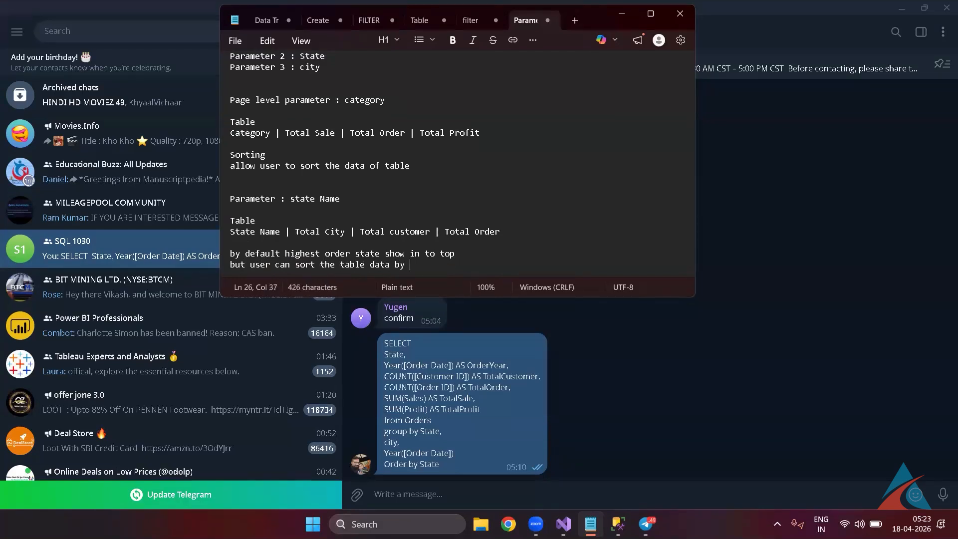
type("using any column")
key("Home")
key("Return")
key("Down")
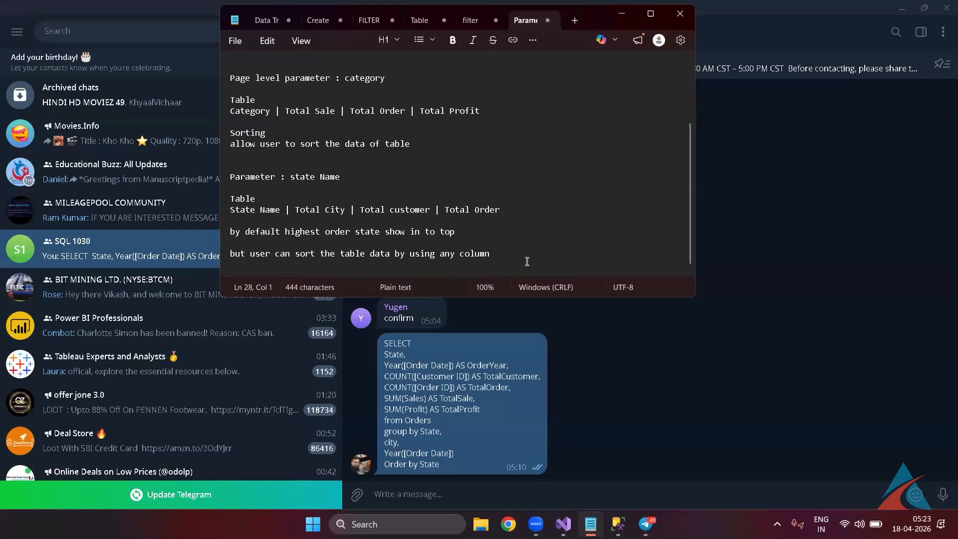
key("shift+Up")
key("shift+Up")
key("shift+Up")
key("shift+Up")
key("shift+Up")
key("shift+Up")
key("shift+Up")
key("shift+Up")
key("shift+Up")
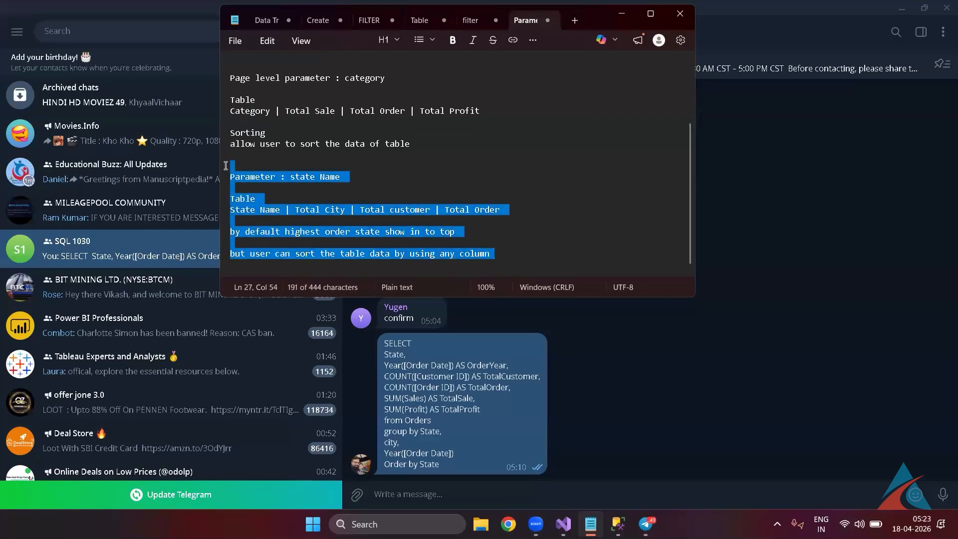
Reword the default note to 'by default highest sale show in to top'.
right_click(304, 201)
left_click(301, 200)
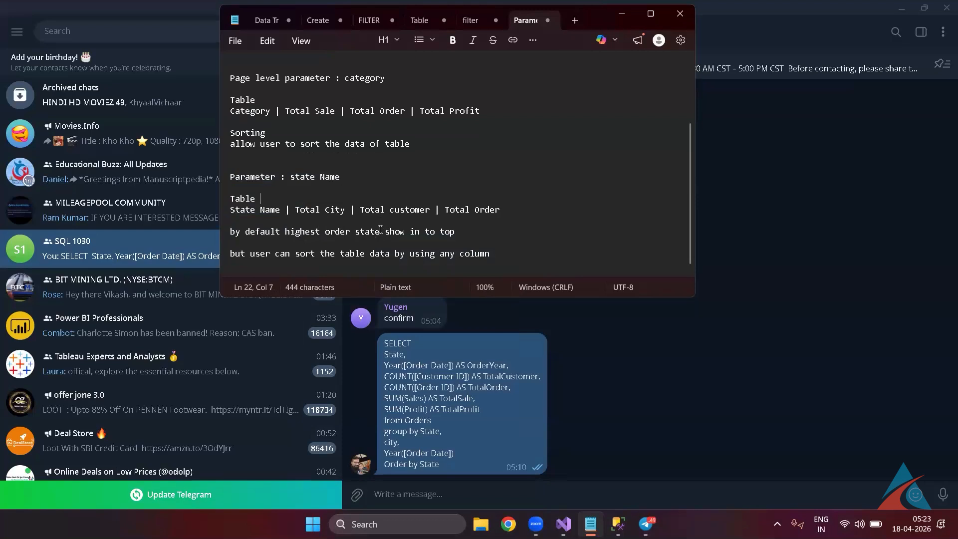
left_click(356, 231)
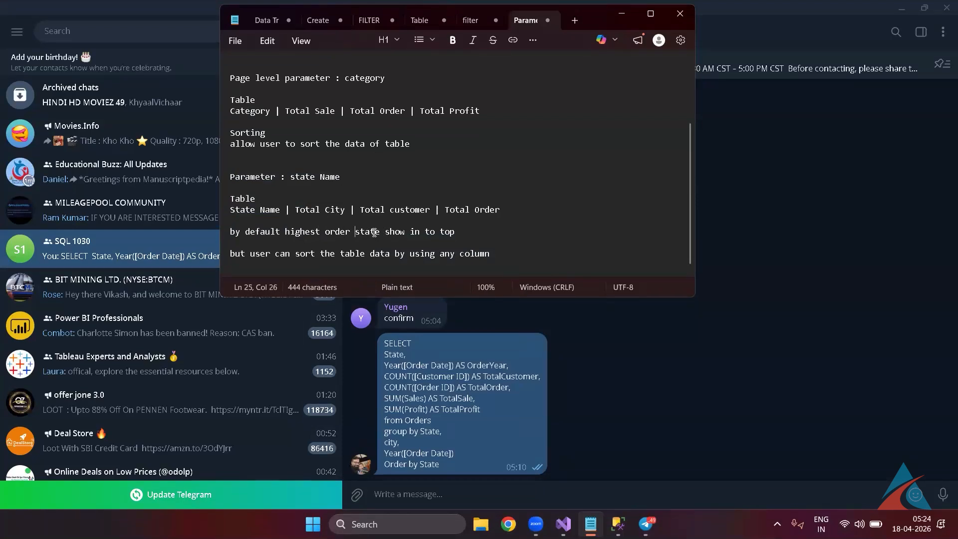
double_click(374, 232)
key("BackSpace")
key("BackSpace")
key("BackSpace")
key("BackSpace")
key("BackSpace")
key("BackSpace")
key("BackSpace")
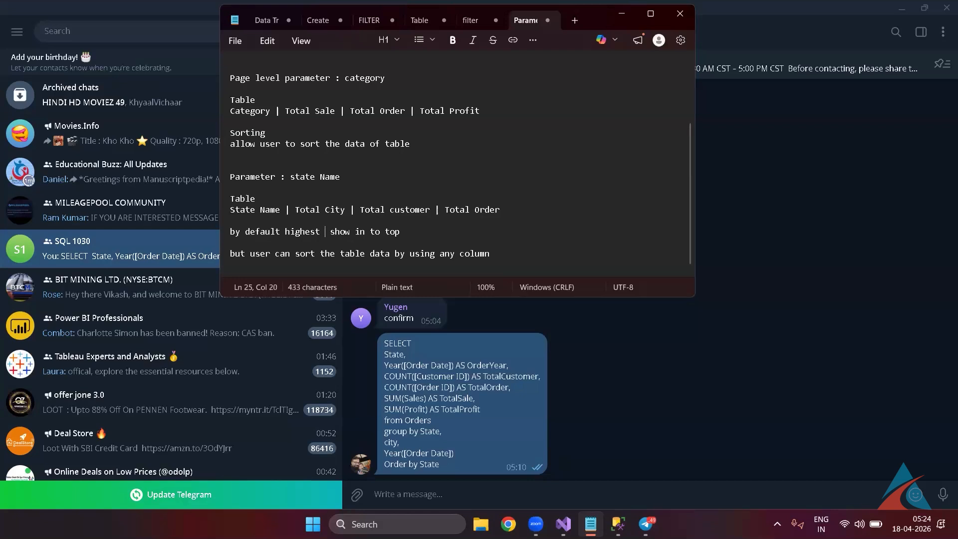
type("sale")
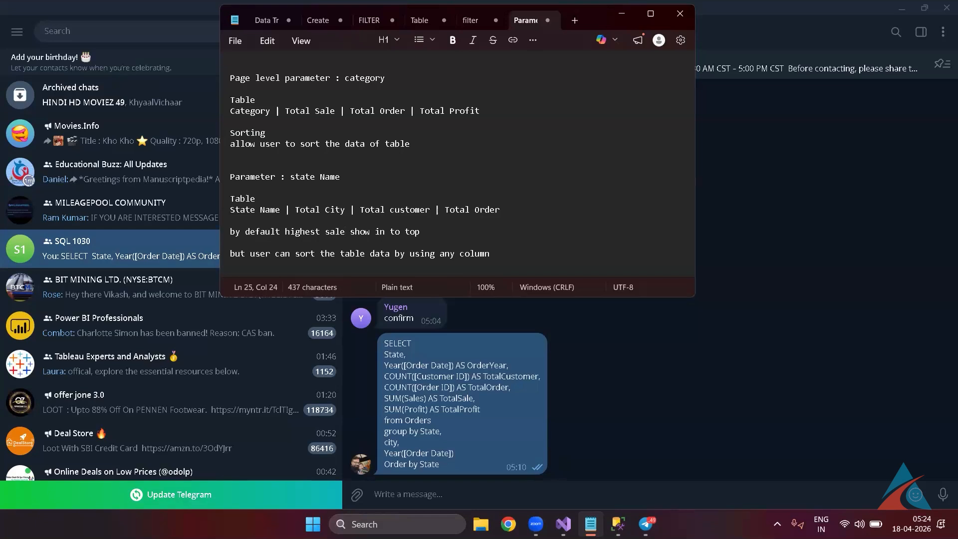
Append '| total sale' to the State Name table line.
left_click(511, 210)
type("|")
type(" total salr")
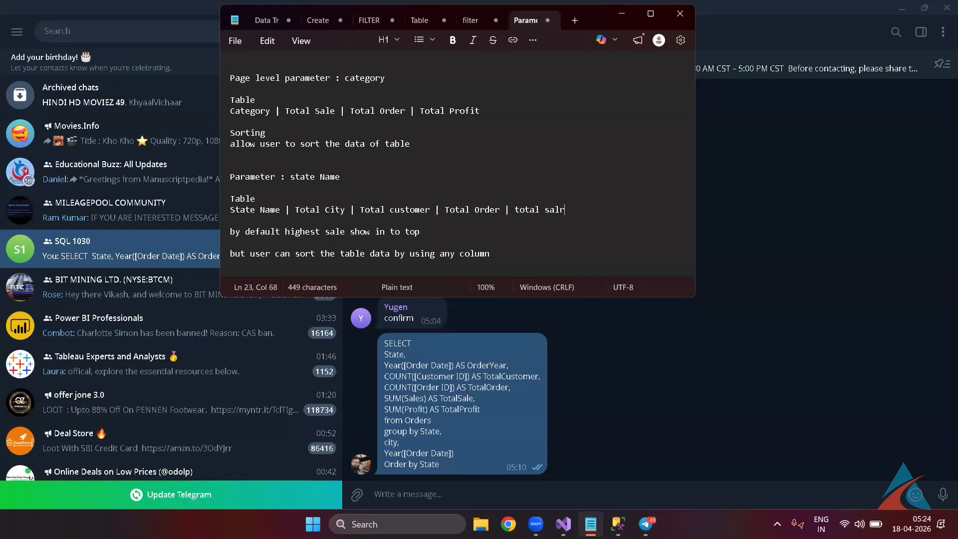
key("BackSpace")
type("e")
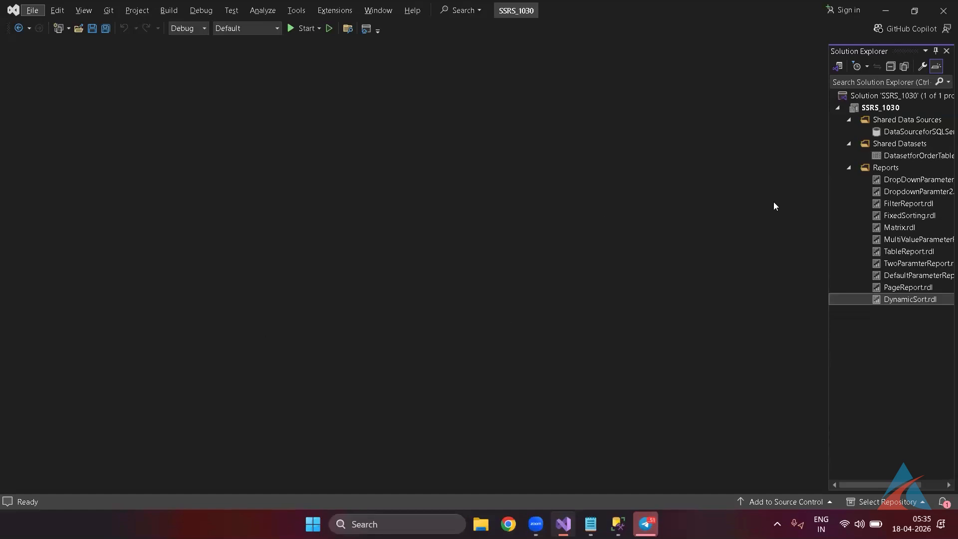
Add a new blank report, Report1.rdl, to the Reports folder.
left_click(888, 167)
right_click(888, 168)
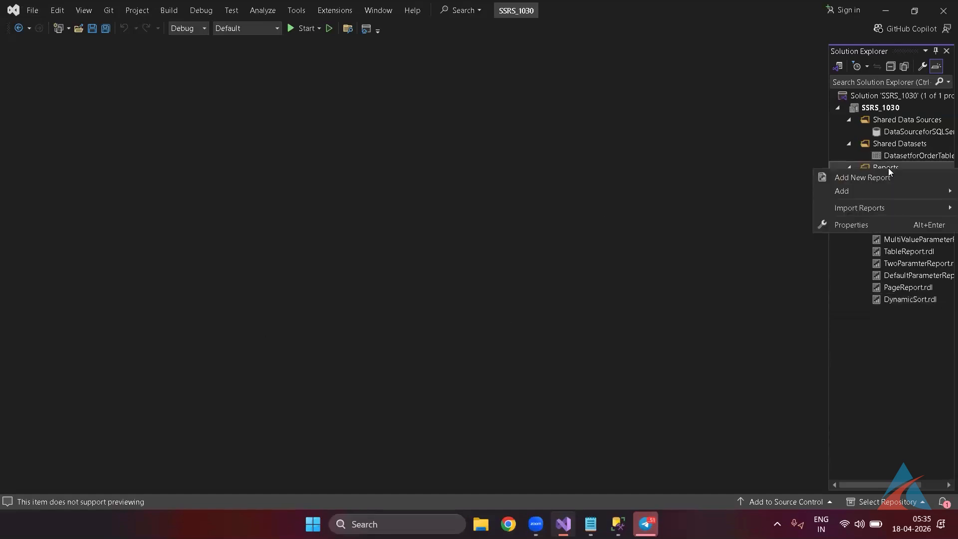
mouse_move(876, 191)
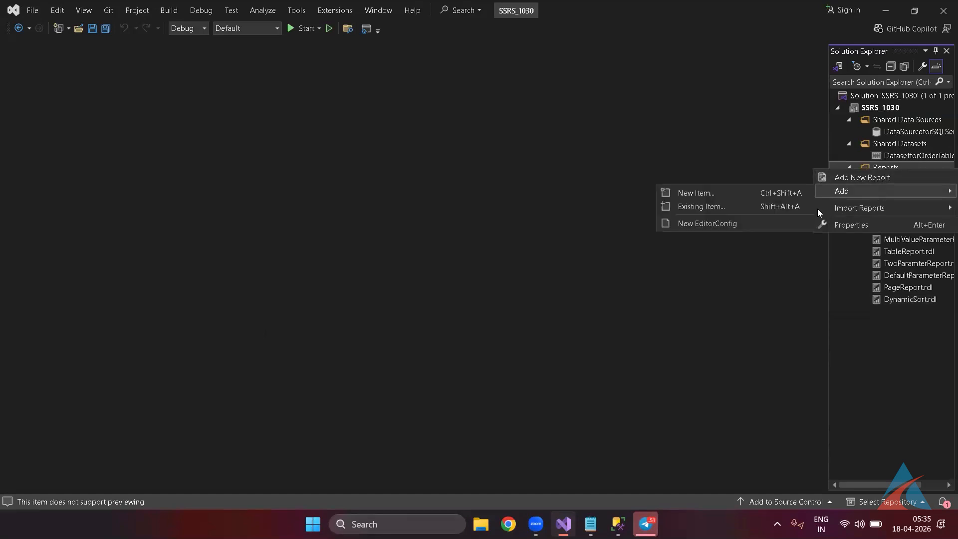
left_click(782, 195)
double_click(465, 99)
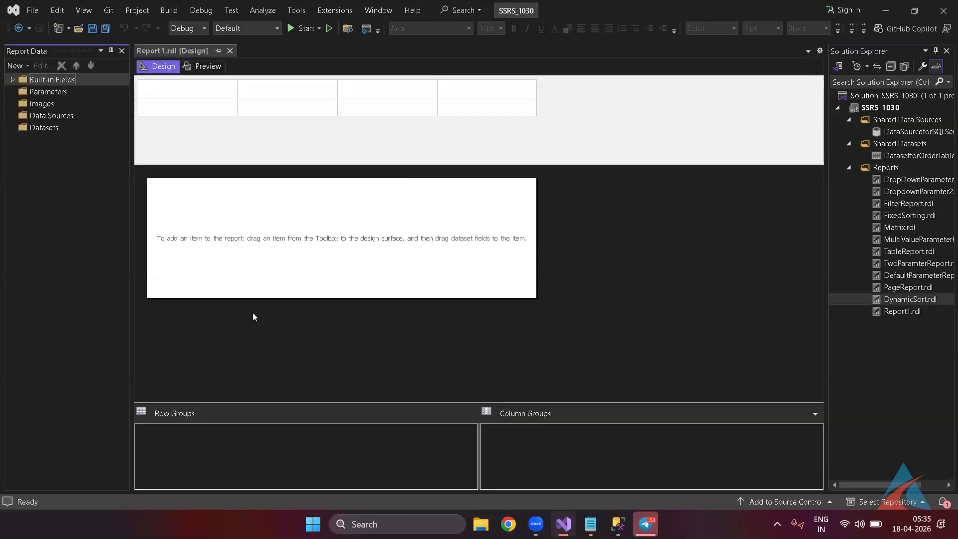
Rename Report1.rdl to conditionalformating.rdl.
left_click(891, 316)
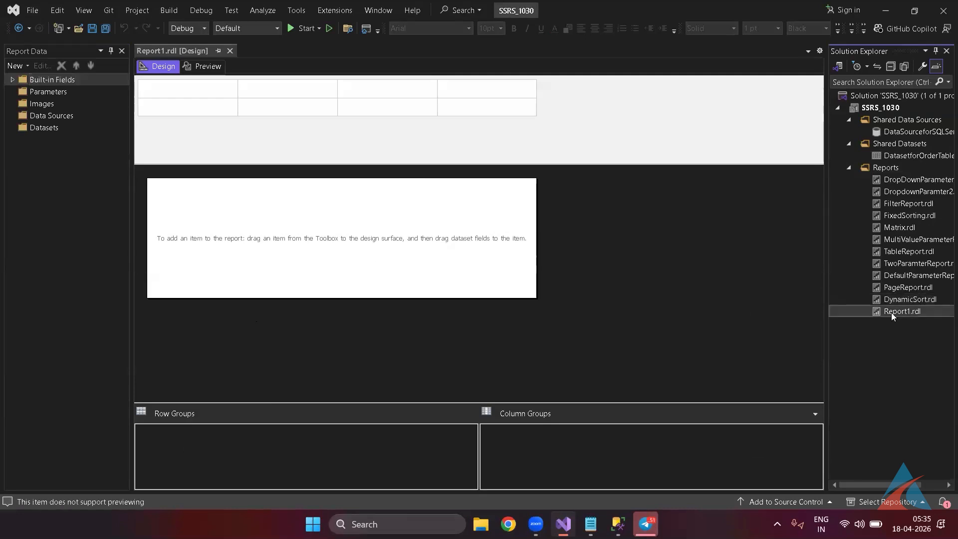
left_click(891, 313)
type("conditionalformating.r")
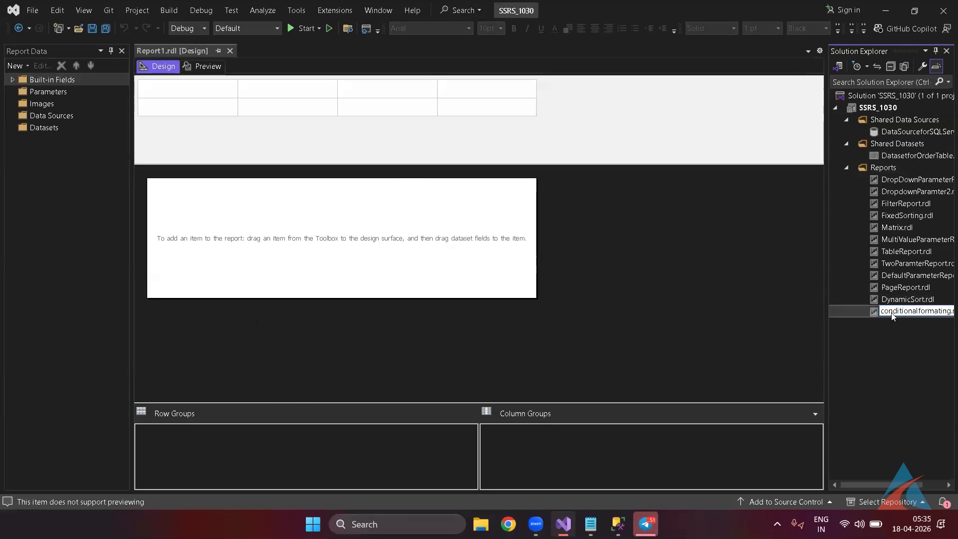
key("Return")
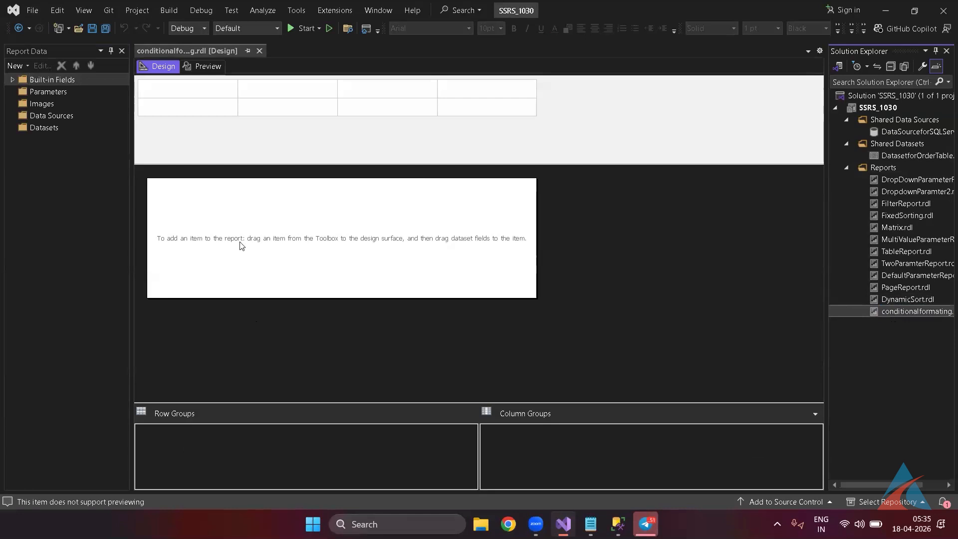
Add a data source named DataSource referencing the shared DataSourceforSQLServer.
right_click(54, 120)
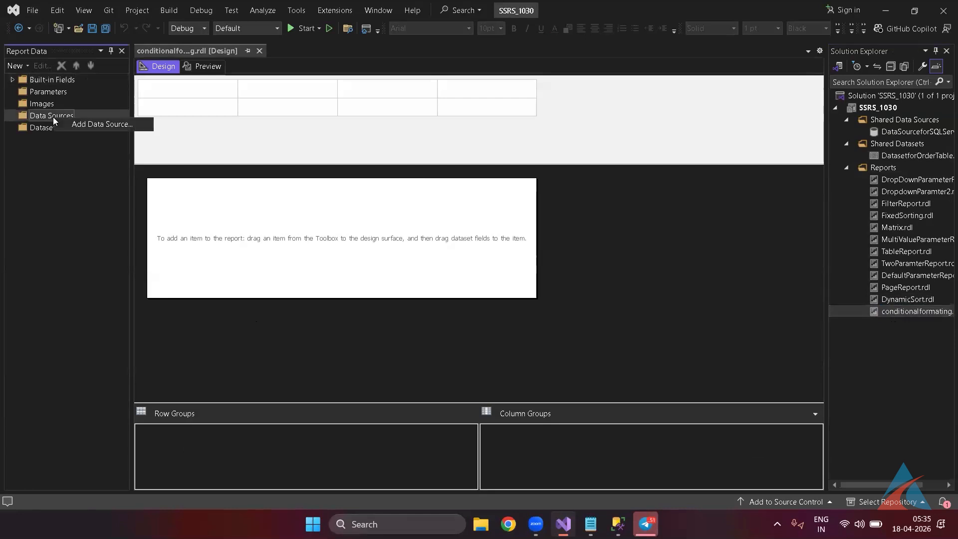
left_click(80, 126)
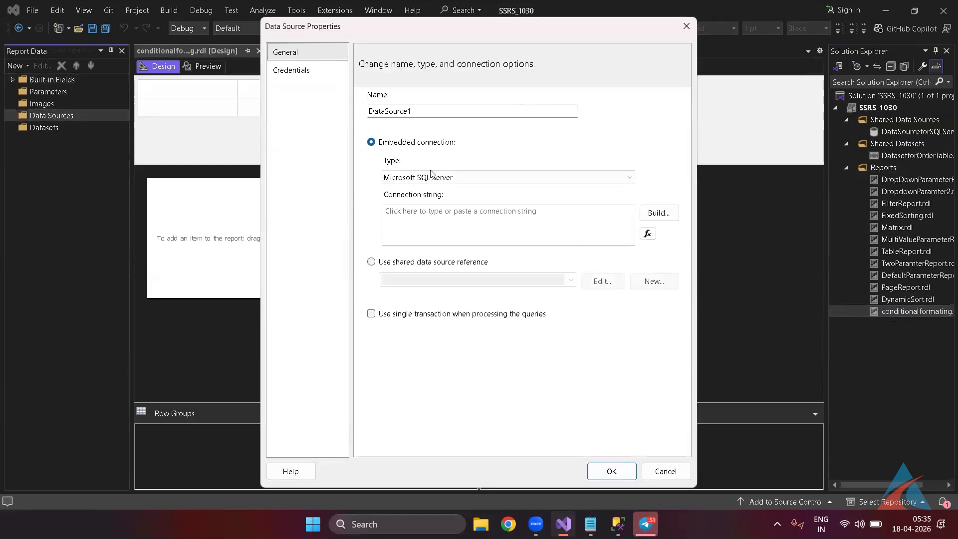
left_click(422, 116)
key("BackSpace")
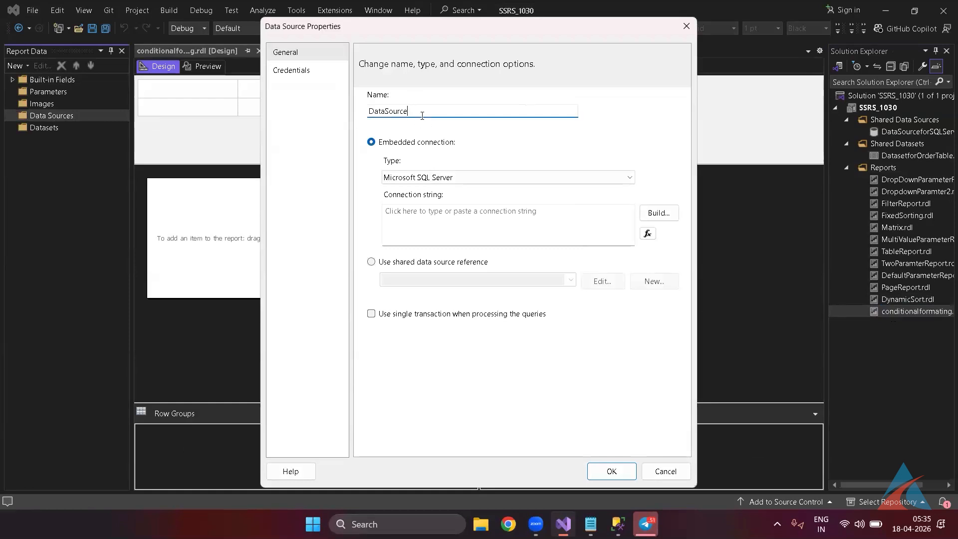
left_click(416, 262)
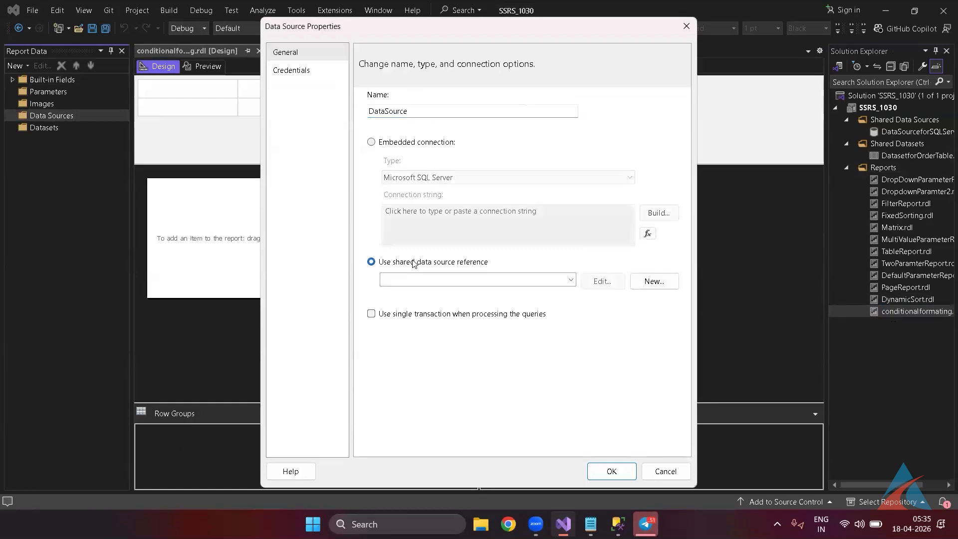
left_click(571, 281)
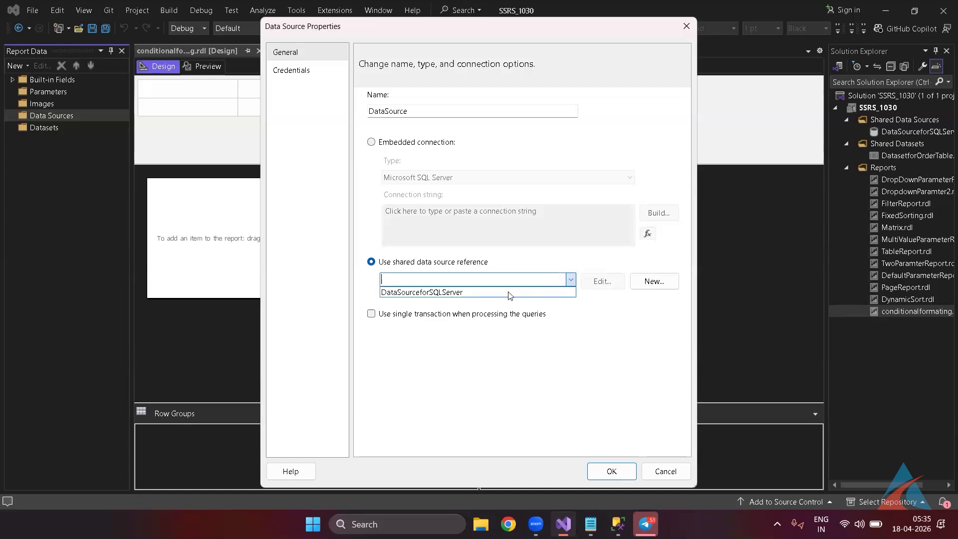
left_click(506, 292)
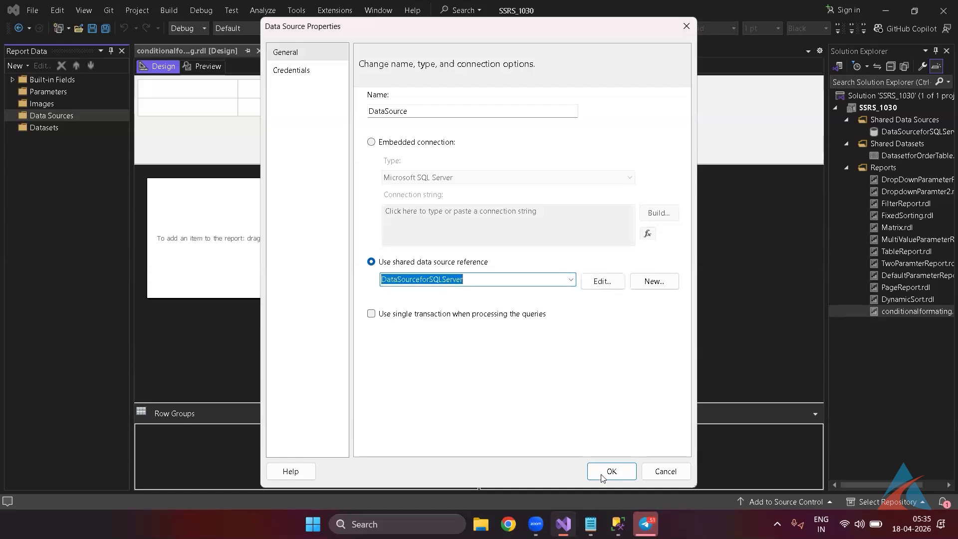
left_click(610, 472)
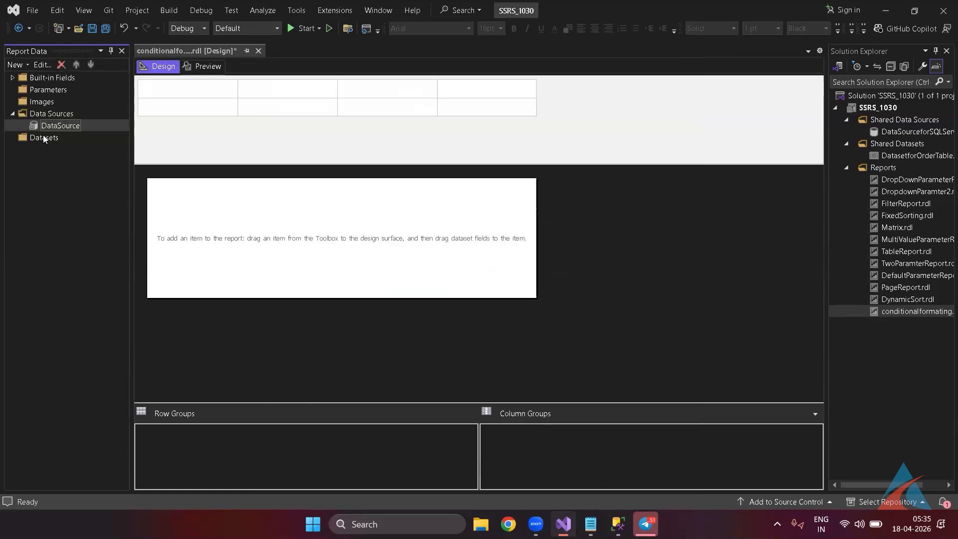
Create an embedded dataset named dsData that uses DataSource.
right_click(42, 141)
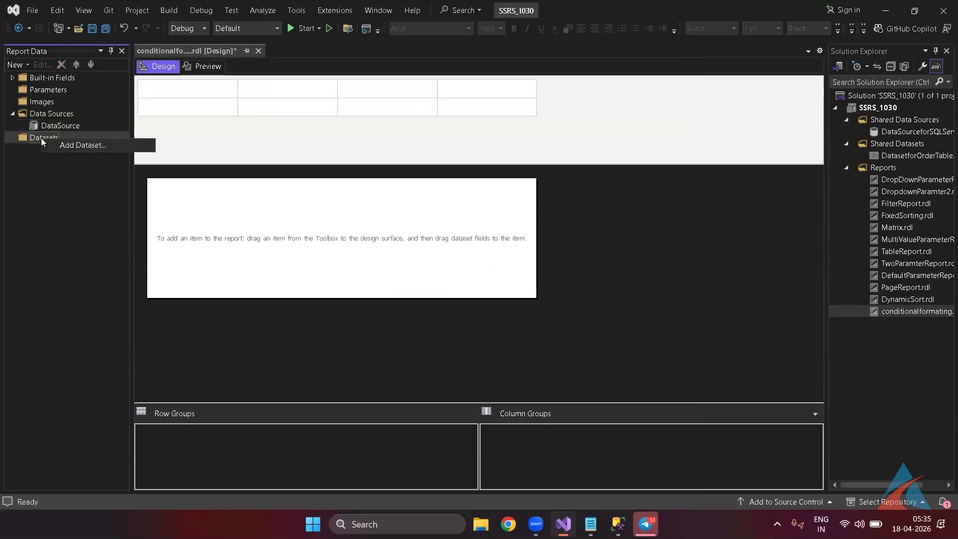
left_click(69, 147)
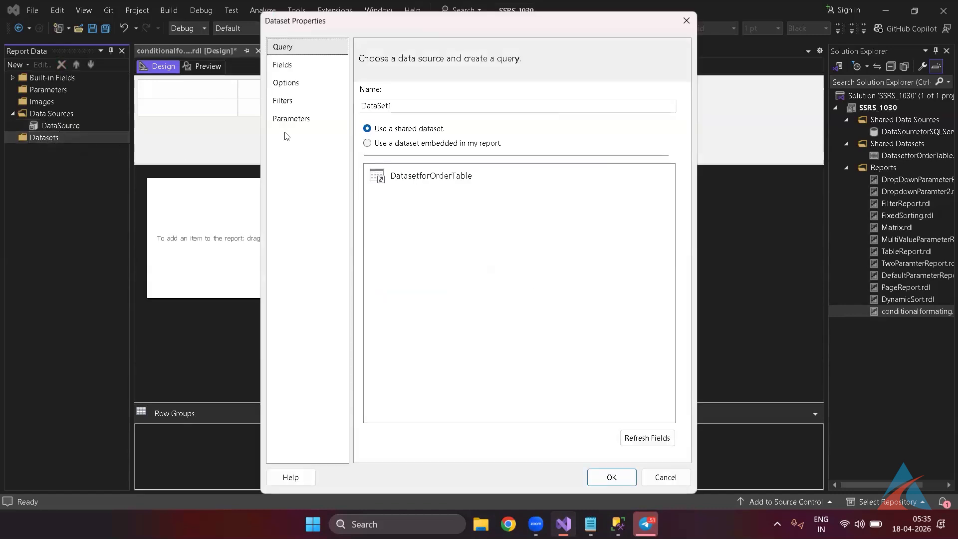
double_click(399, 105)
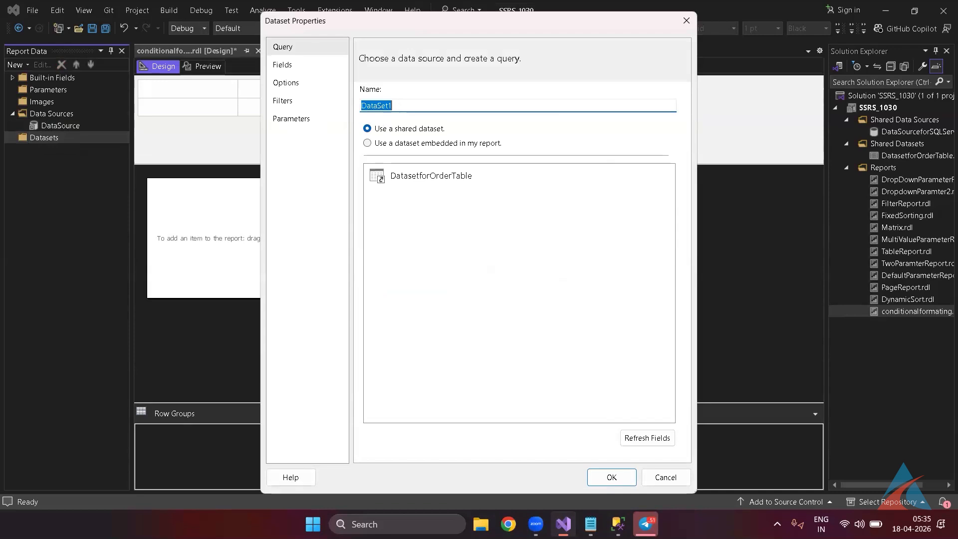
type("dsData")
left_click(421, 144)
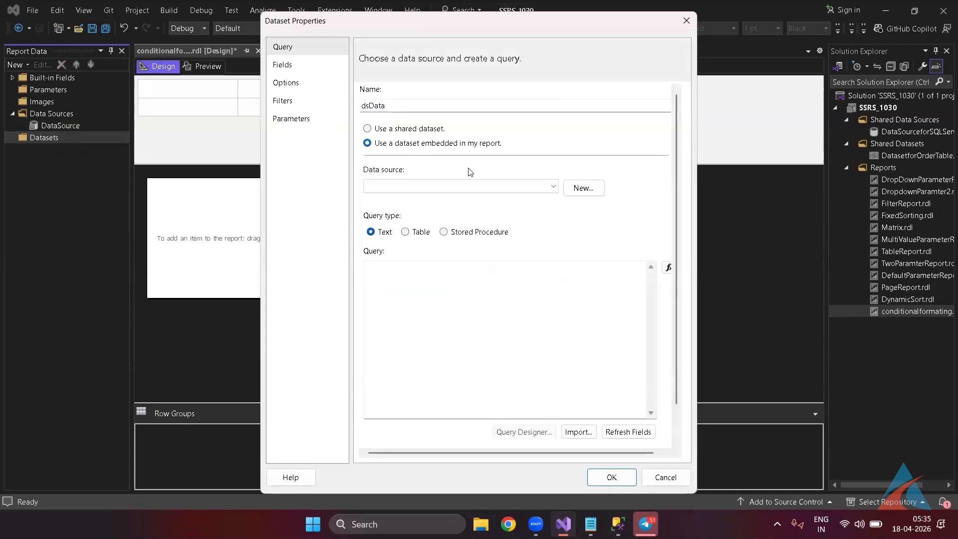
left_click(557, 189)
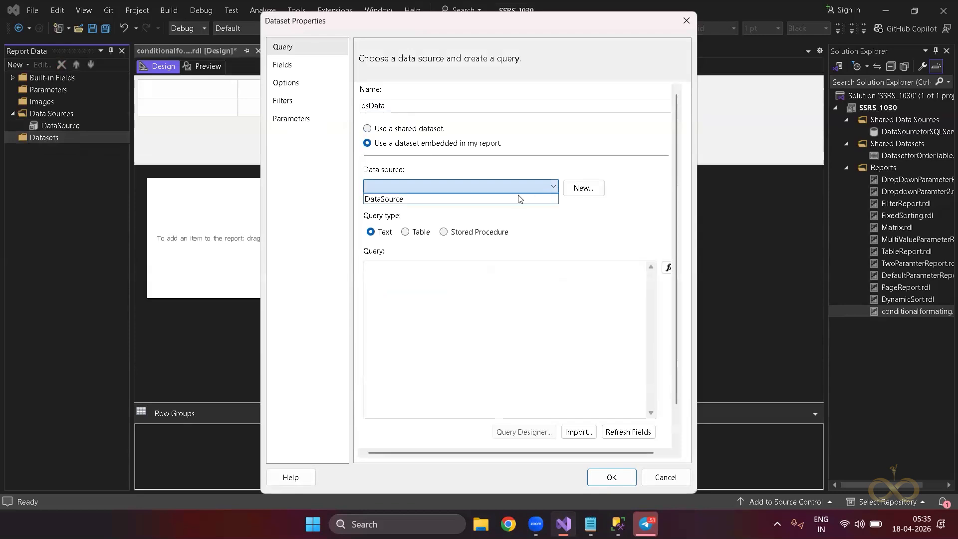
left_click(519, 198)
left_click(459, 278)
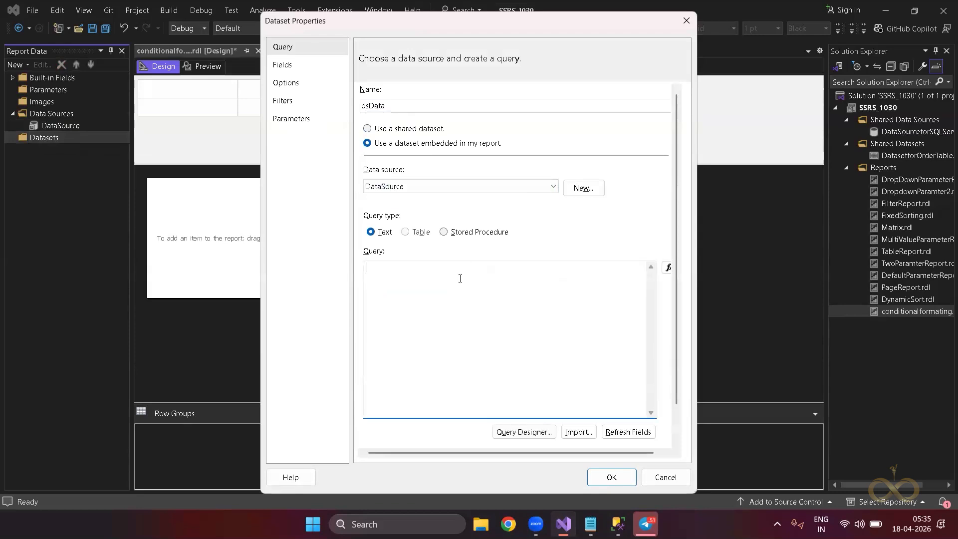
Paste the state sales SQL query from the chat into dsData, check its fields, and confirm.
key("alt+Tab")
key("alt+Tab")
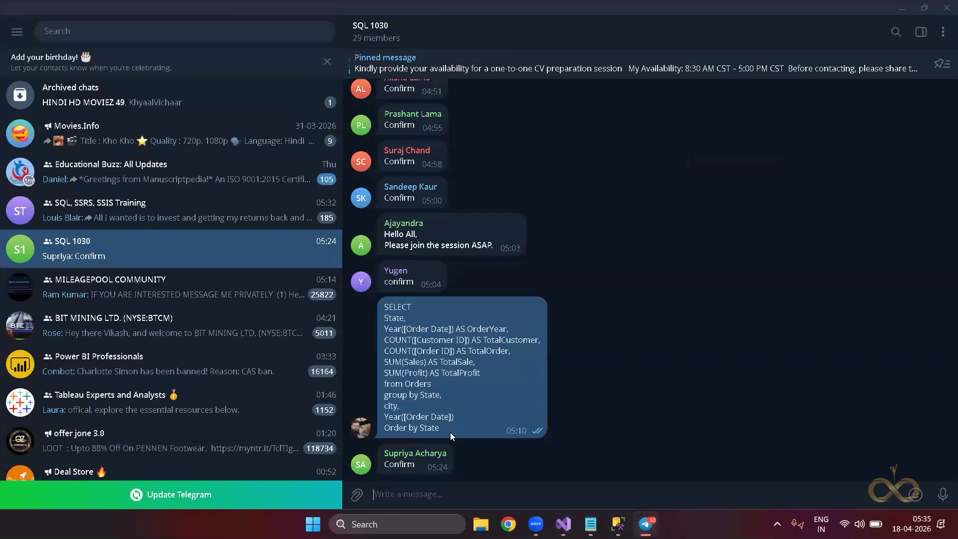
left_click_drag(412, 397, 382, 307)
key("ctrl+c")
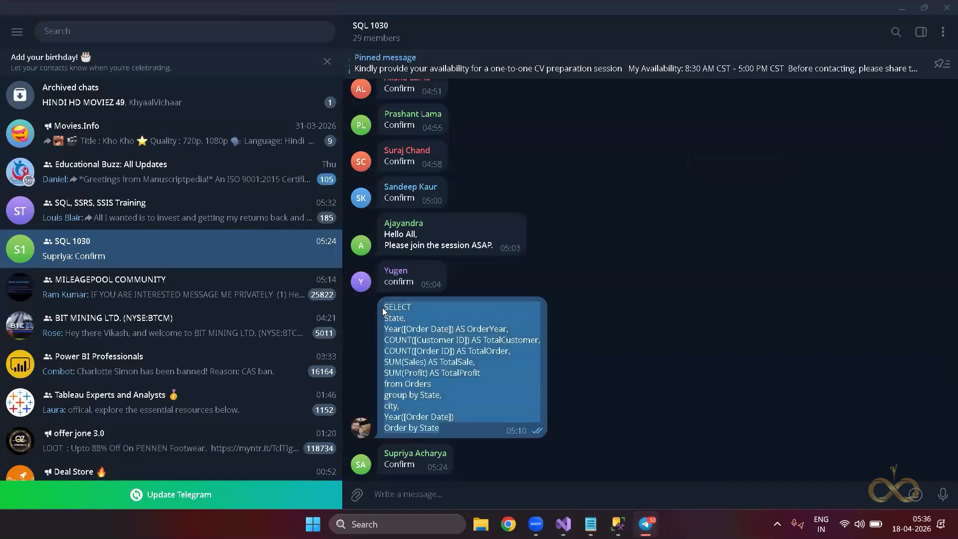
key("alt+Tab")
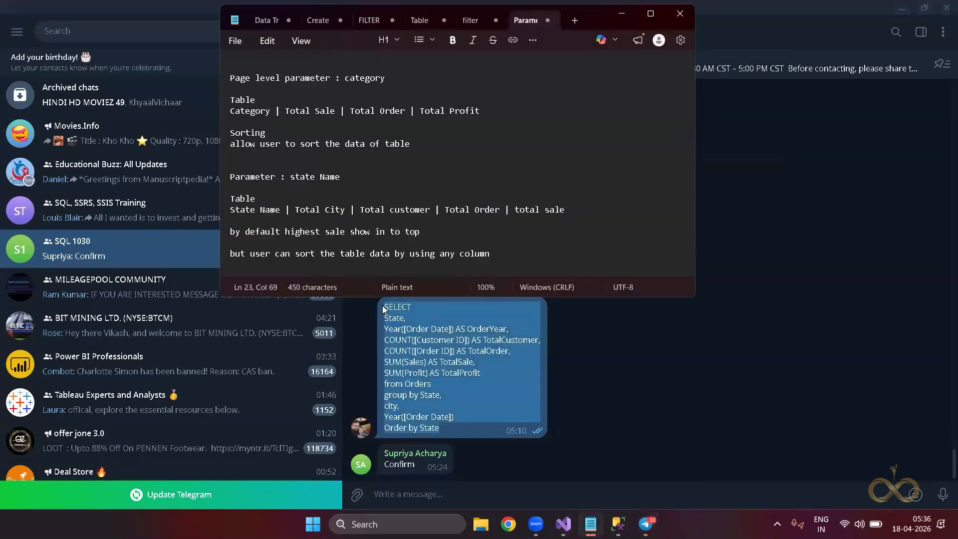
key("alt+Tab")
key("Tab")
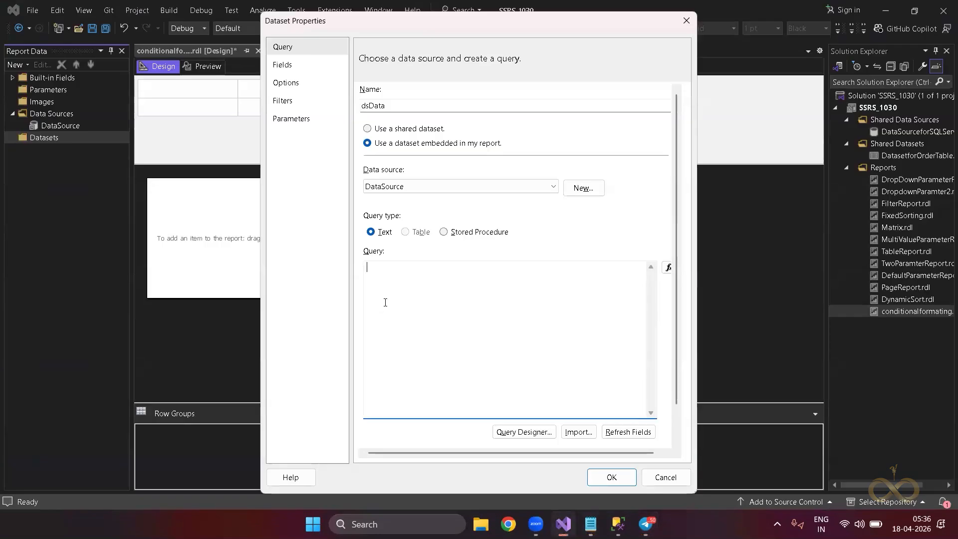
key("ctrl+v")
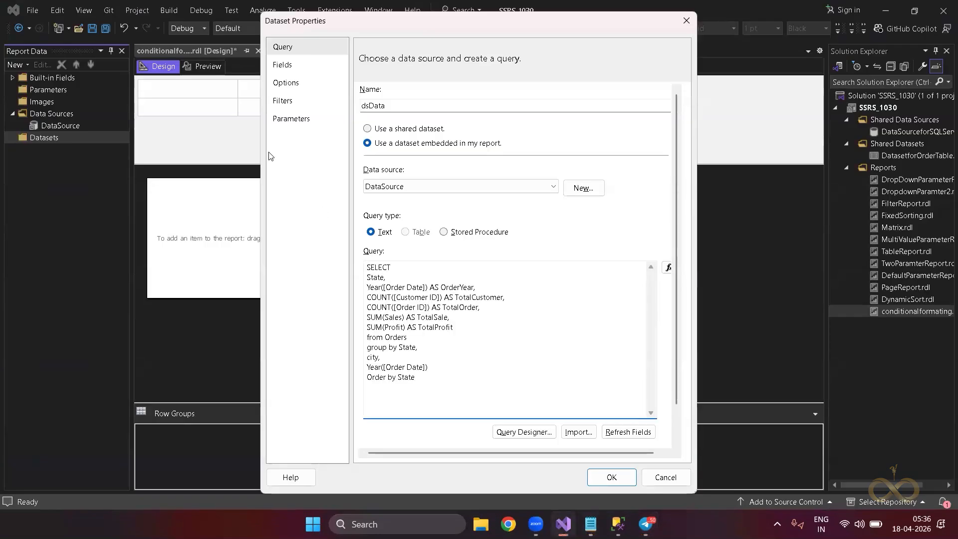
left_click(282, 66)
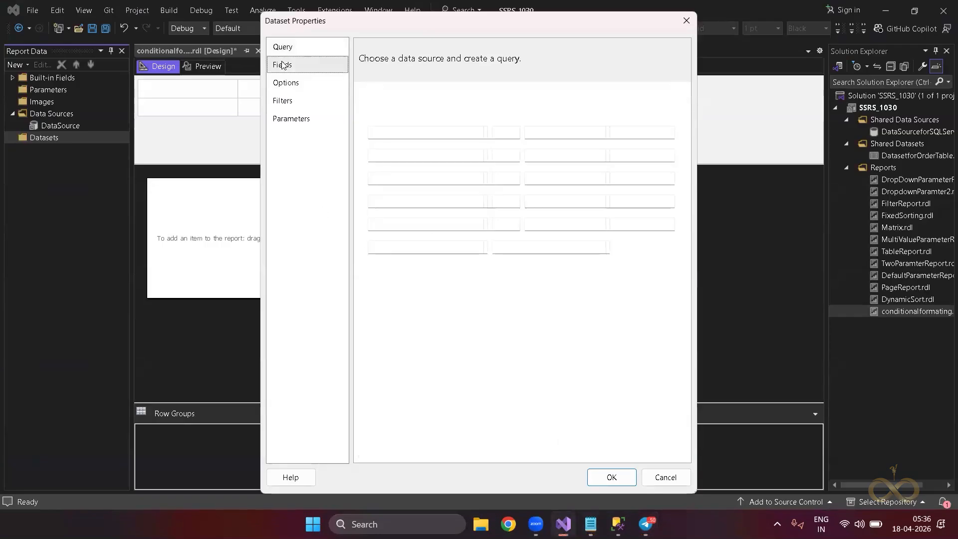
left_click(617, 475)
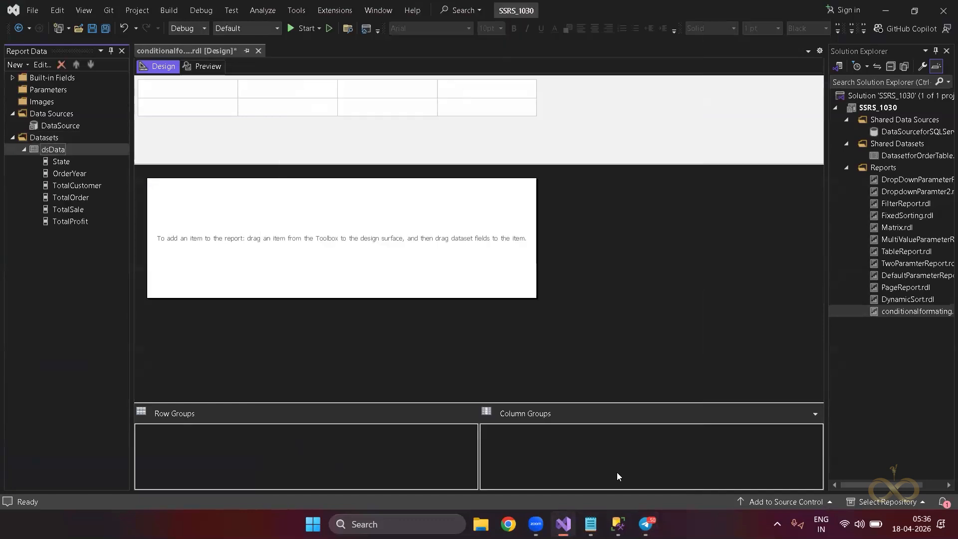
Insert a table into the report body and place it at the top-left.
right_click(302, 233)
mouse_move(379, 285)
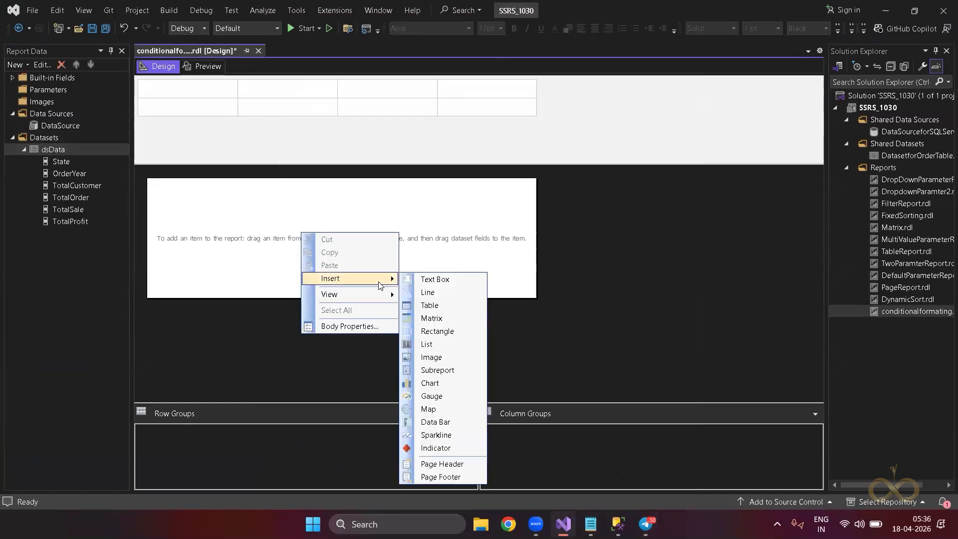
left_click(429, 305)
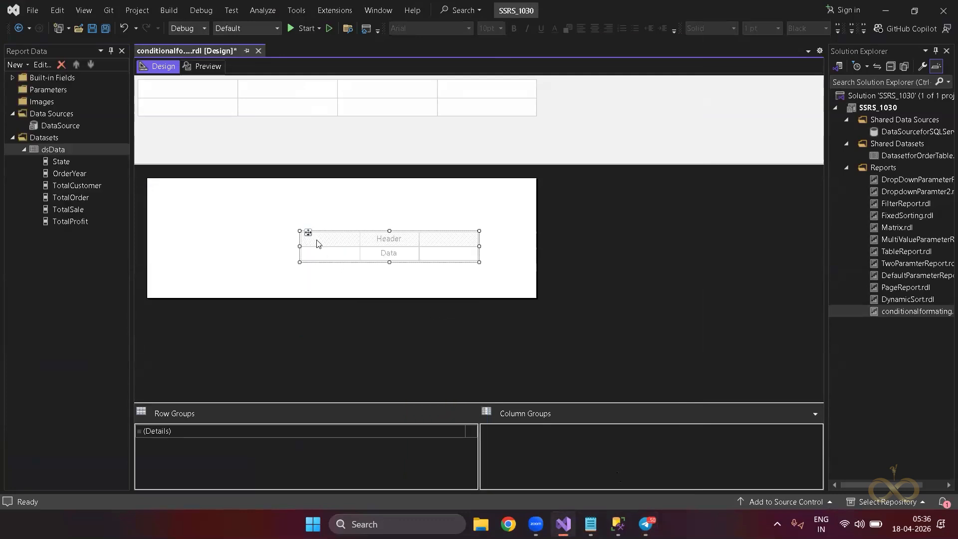
left_click_drag(309, 230, 159, 191)
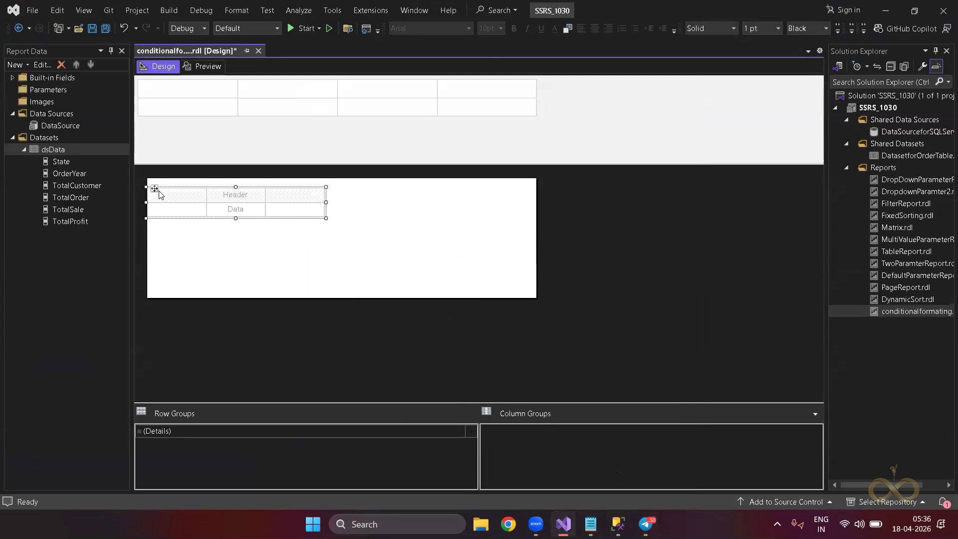
left_click(188, 197)
Fill the table columns with the State, OrderYear, TotalCustomer and TotalSale fields.
left_click_drag(76, 161, 177, 209)
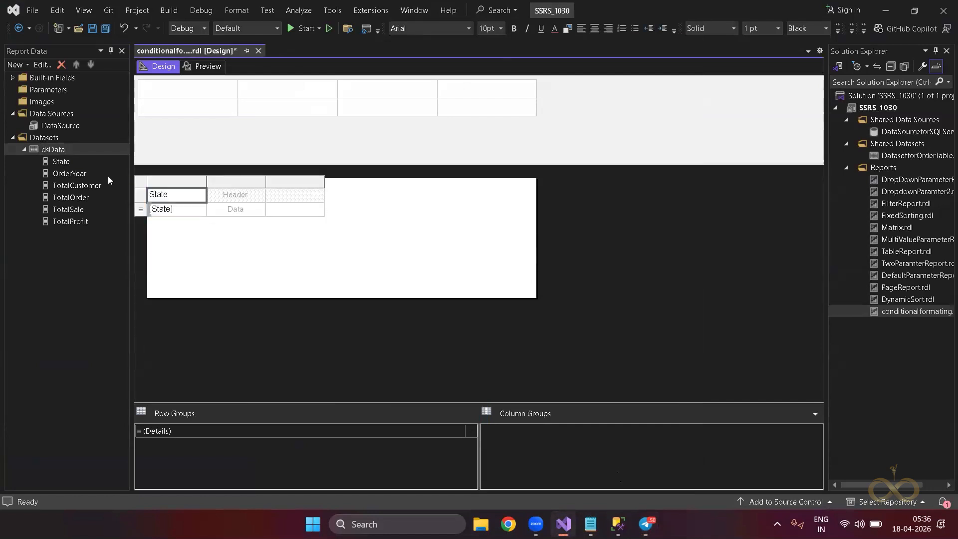
left_click_drag(75, 169, 222, 207)
left_click_drag(95, 183, 279, 208)
left_click_drag(83, 198, 325, 195)
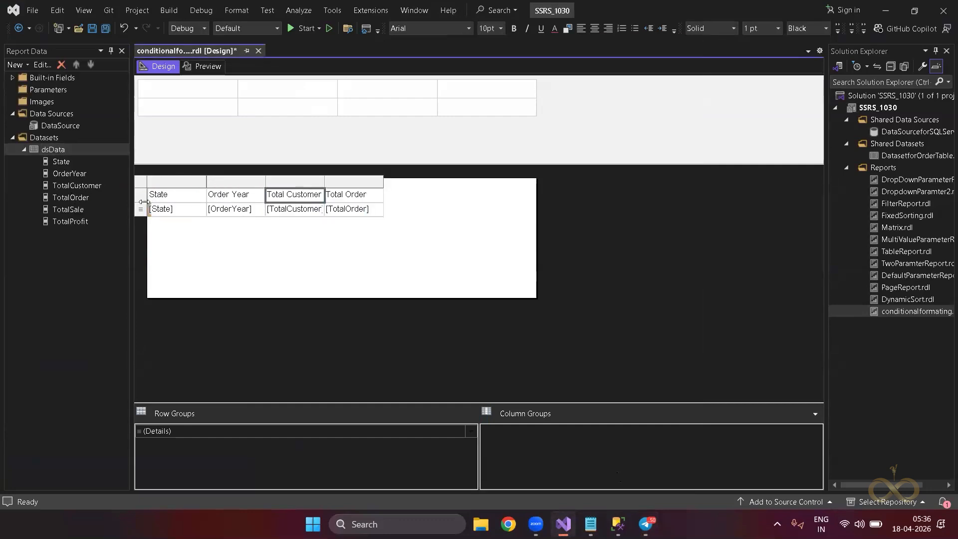
left_click_drag(70, 210, 431, 201)
left_click(394, 253)
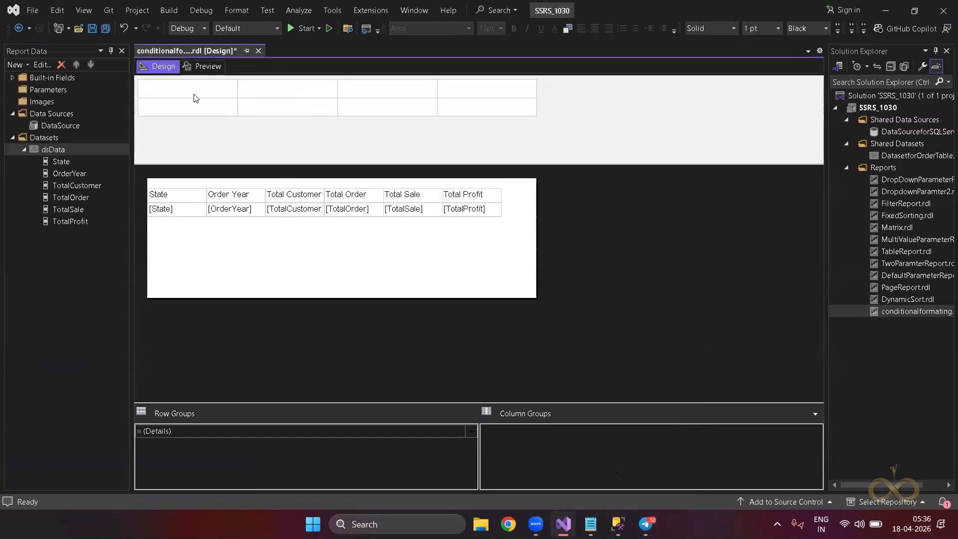
Delete the State, Order Year and Total Customer columns.
left_click(183, 196)
left_click(176, 182)
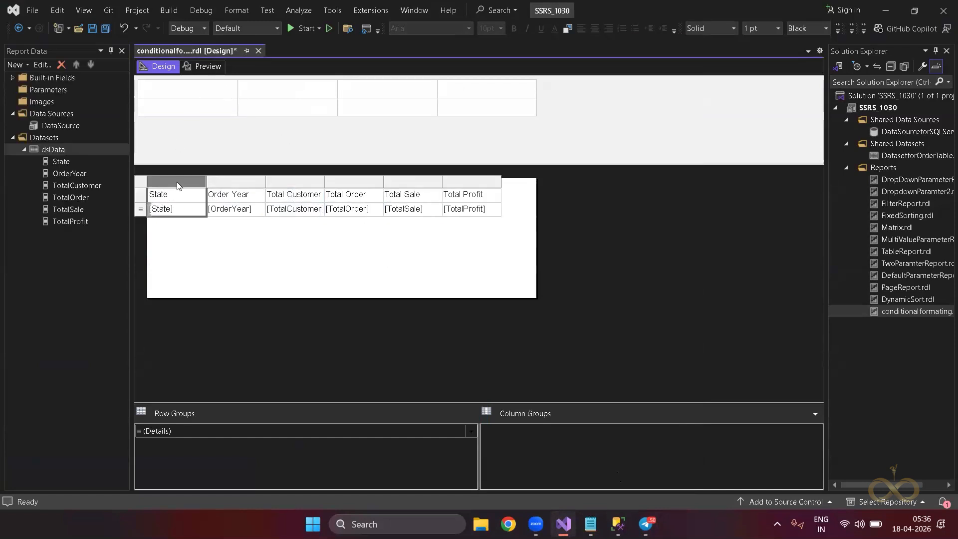
left_click(240, 174)
left_click(201, 189)
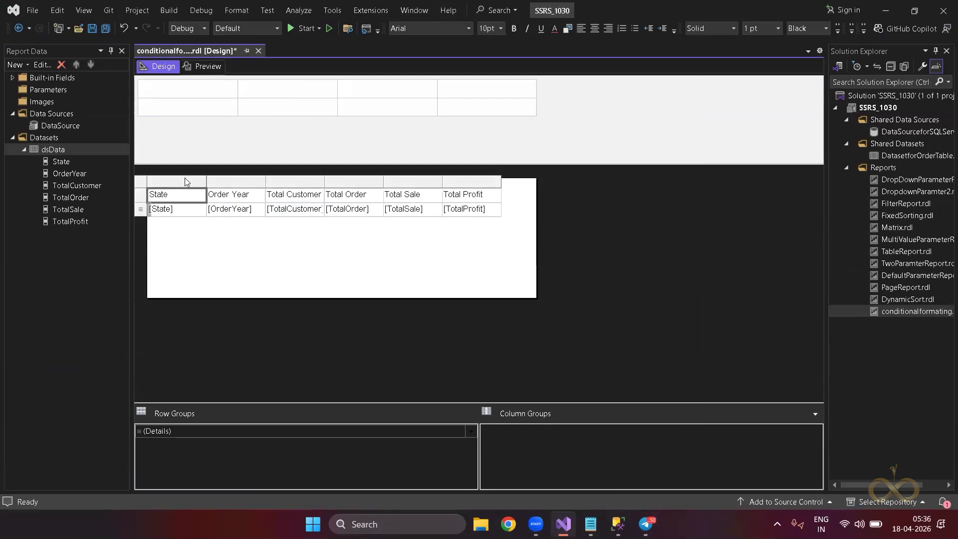
left_click(184, 178)
left_click(229, 181, "ctrl")
left_click(275, 183, "ctrl")
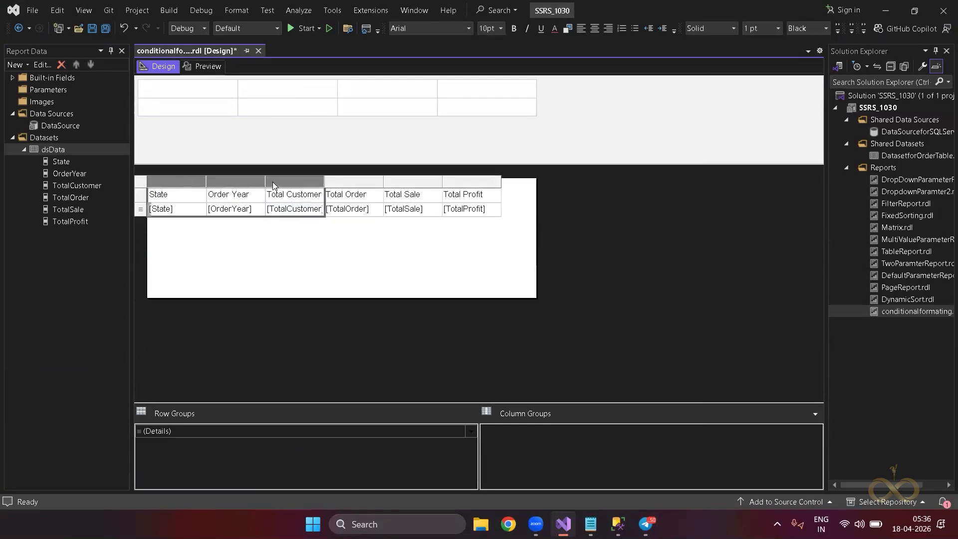
right_click(274, 184)
left_click(302, 202)
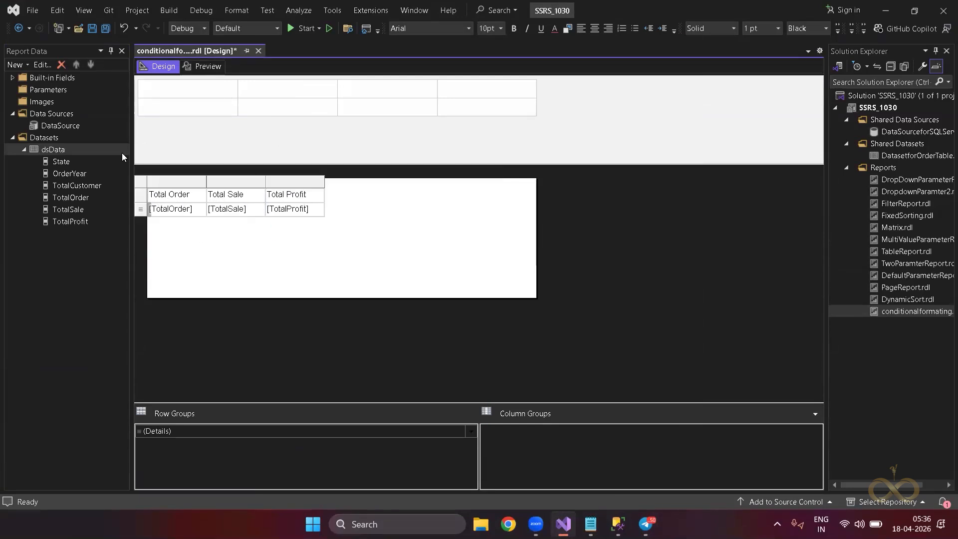
Re-add State, Order Year and Total Customer as the first three columns and preview.
left_click_drag(71, 162, 150, 199)
left_click_drag(50, 173, 206, 195)
left_click_drag(92, 186, 260, 213)
left_click(269, 259)
left_click(208, 67)
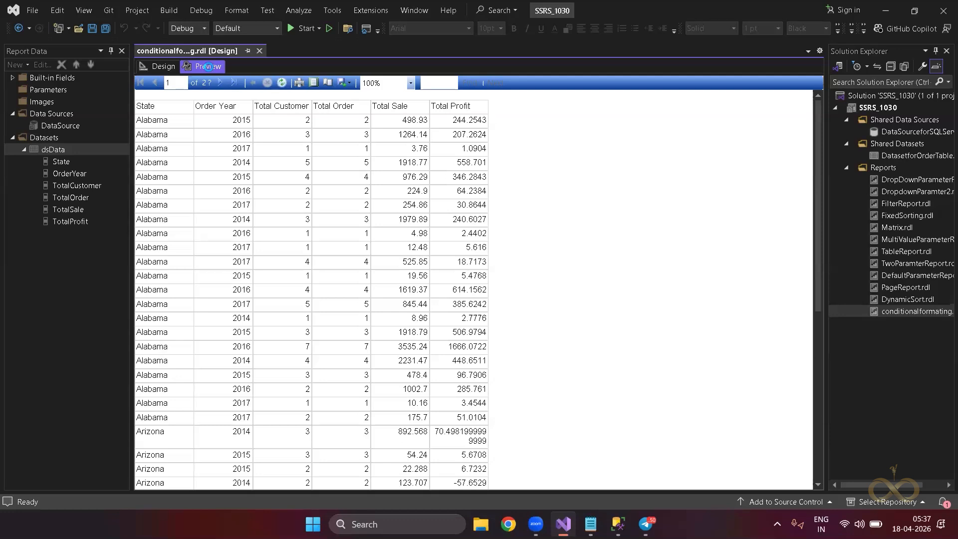
Return to the report's Design layout and select the State header cell.
left_click(169, 67)
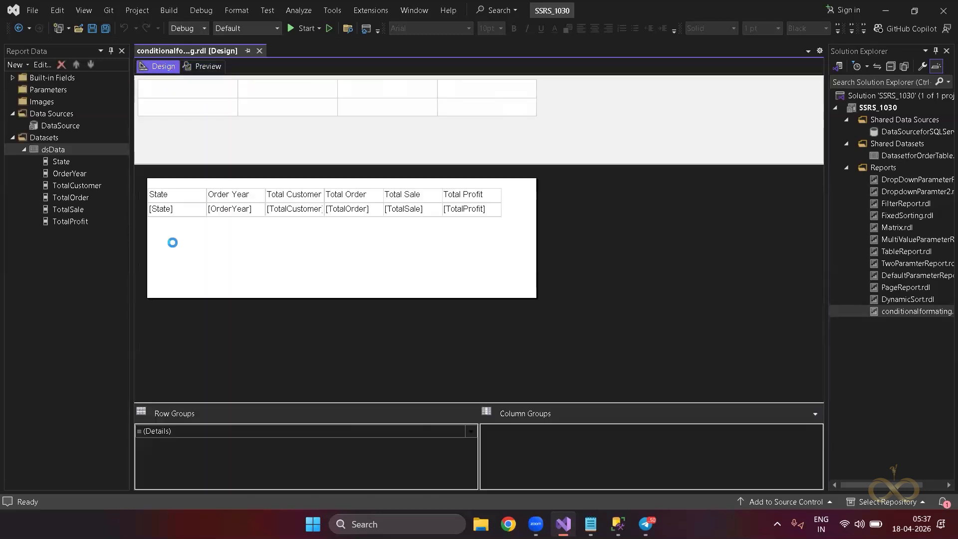
left_click(173, 197)
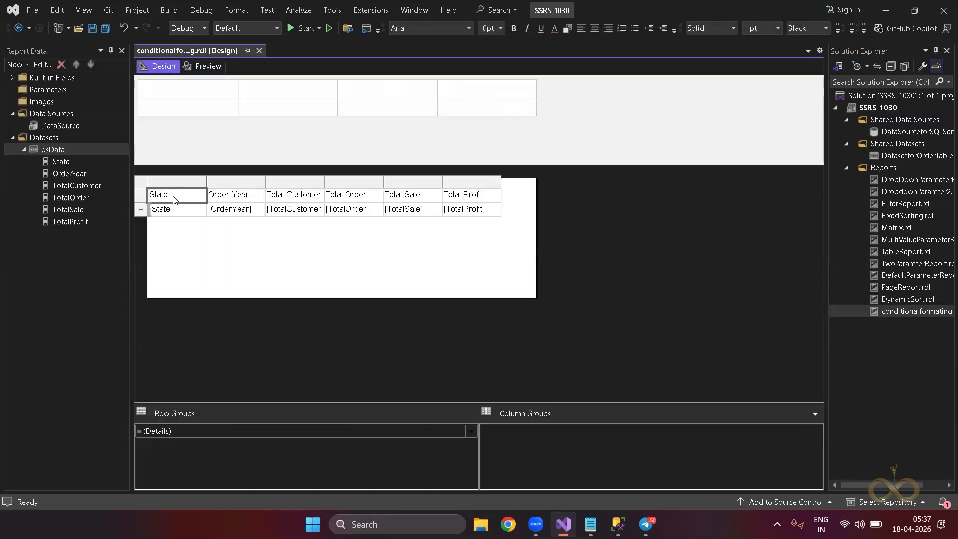
Give the table's header row red, bold text on a gold background.
left_click(143, 199)
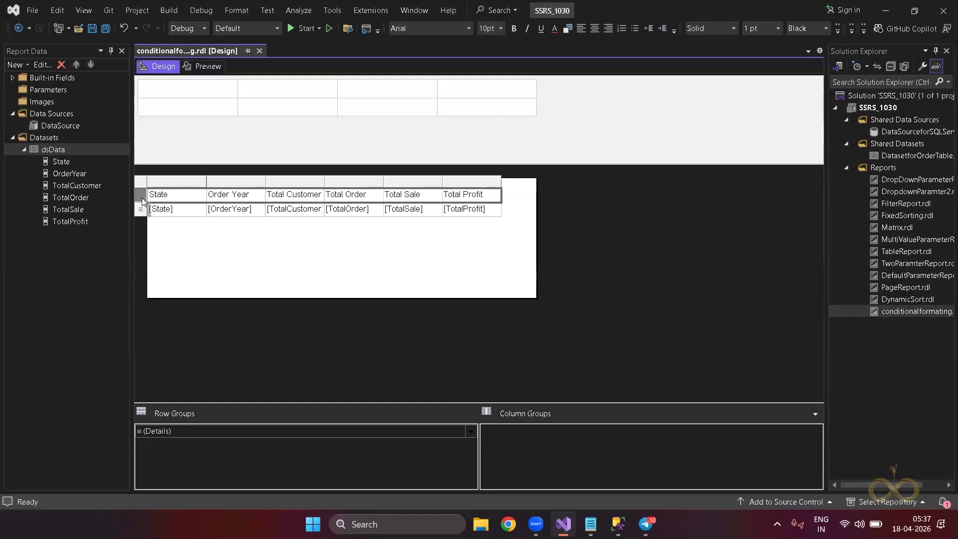
left_click(527, 29)
left_click(552, 29)
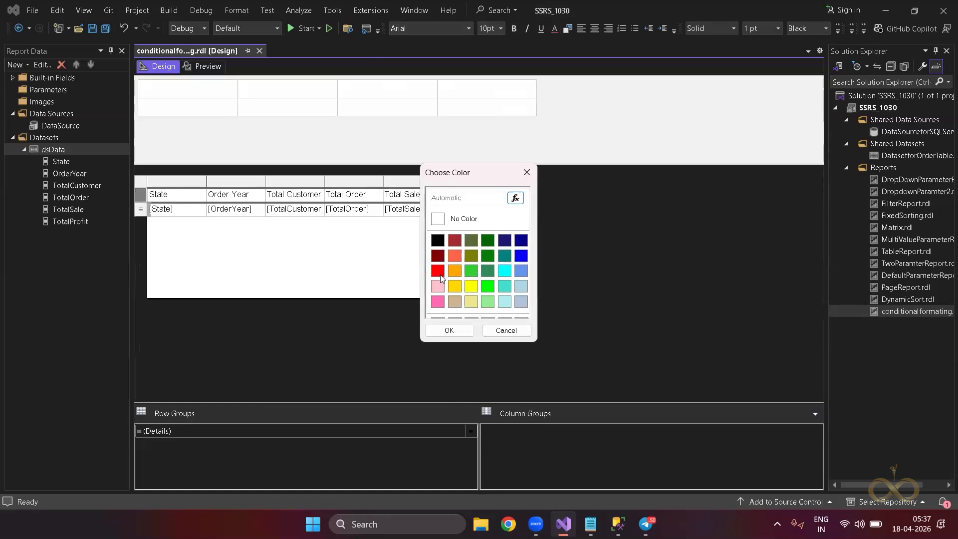
left_click(438, 271)
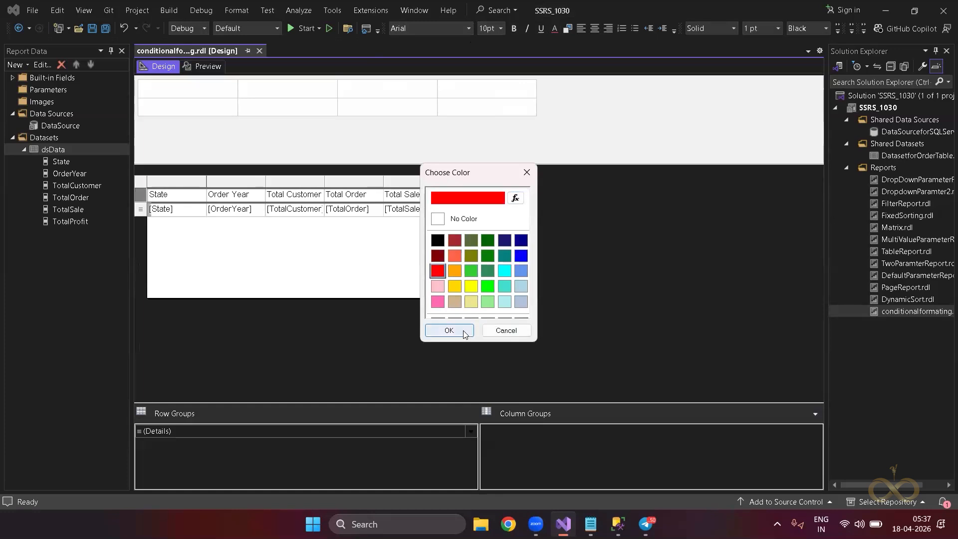
left_click(464, 332)
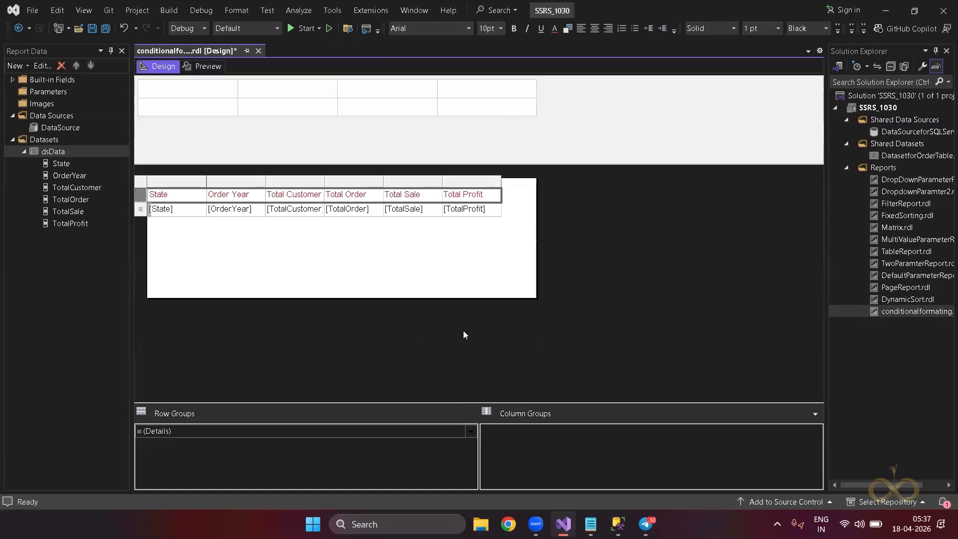
left_click(568, 29)
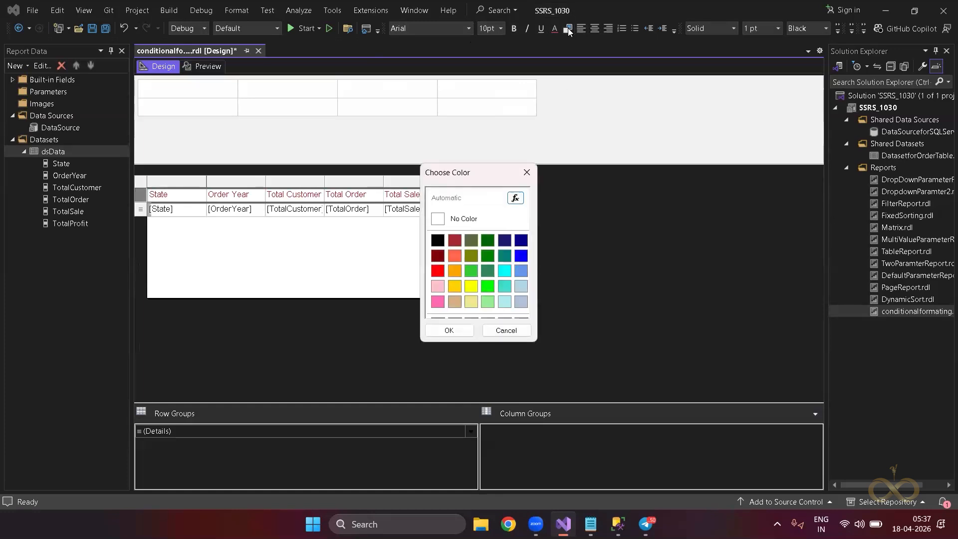
left_click(452, 287)
left_click(447, 330)
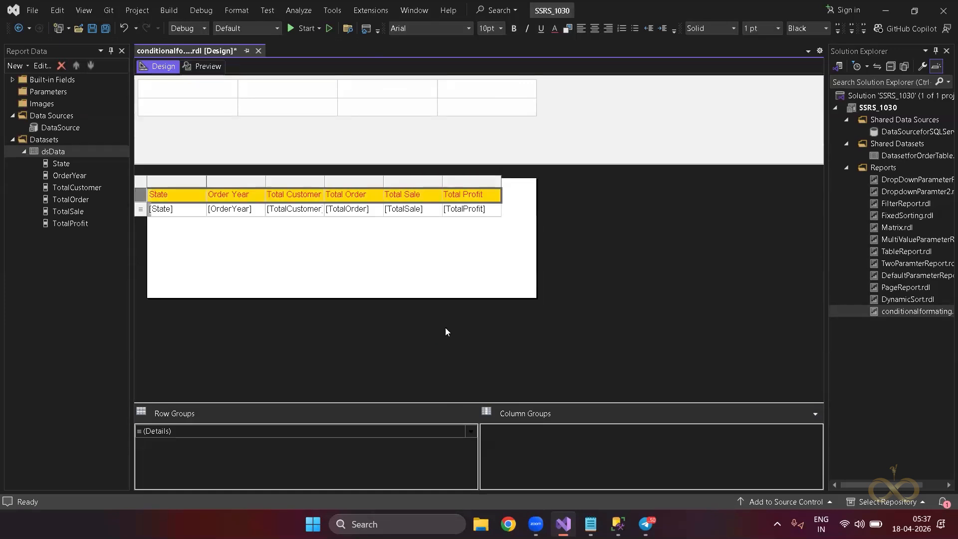
left_click(513, 31)
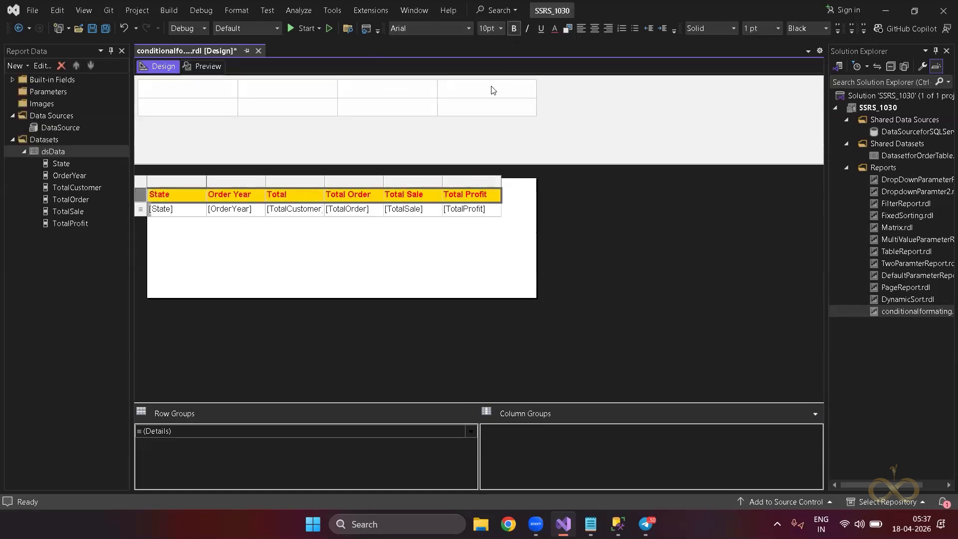
left_click(447, 236)
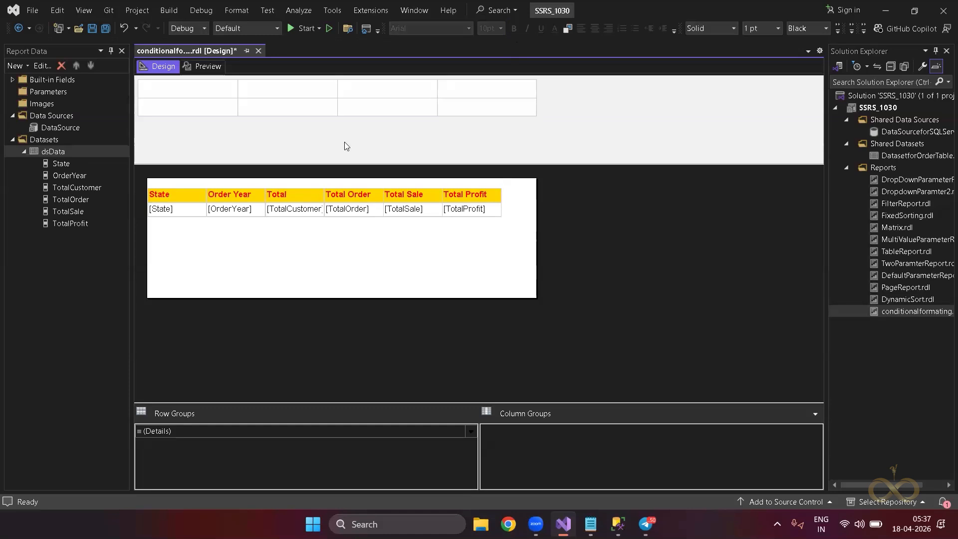
left_click(210, 67)
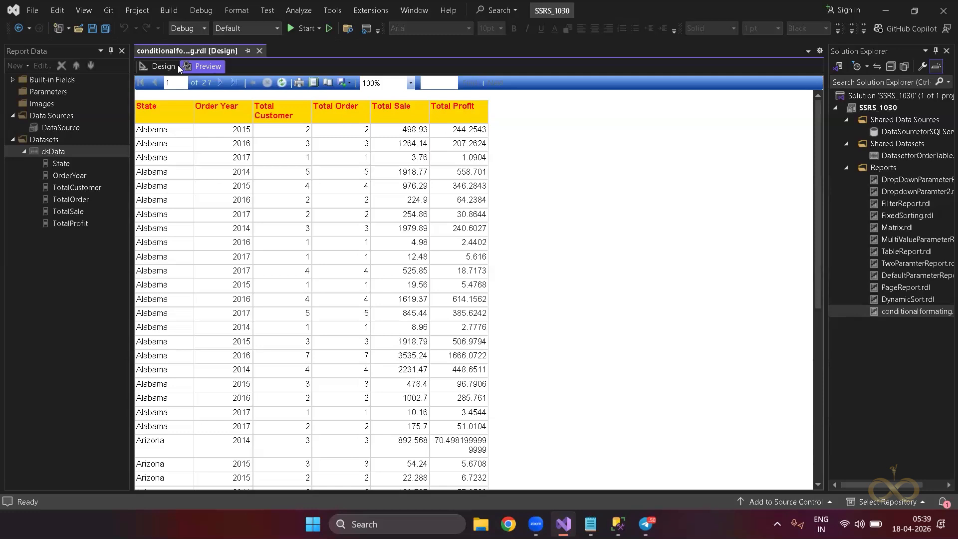
left_click(163, 67)
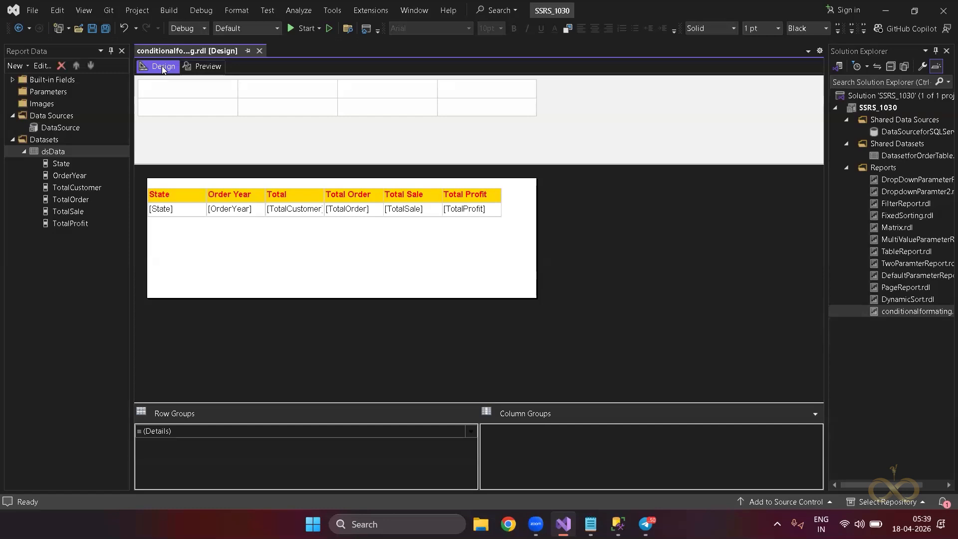
Open the Total Sale cell's Text Box Properties Fill page and start a fill-colour expression.
left_click(427, 216)
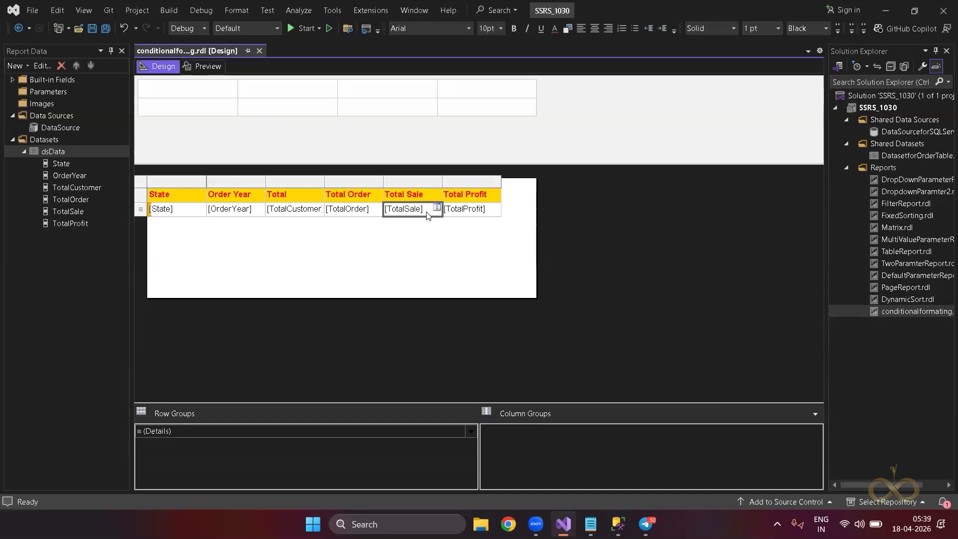
right_click(427, 213)
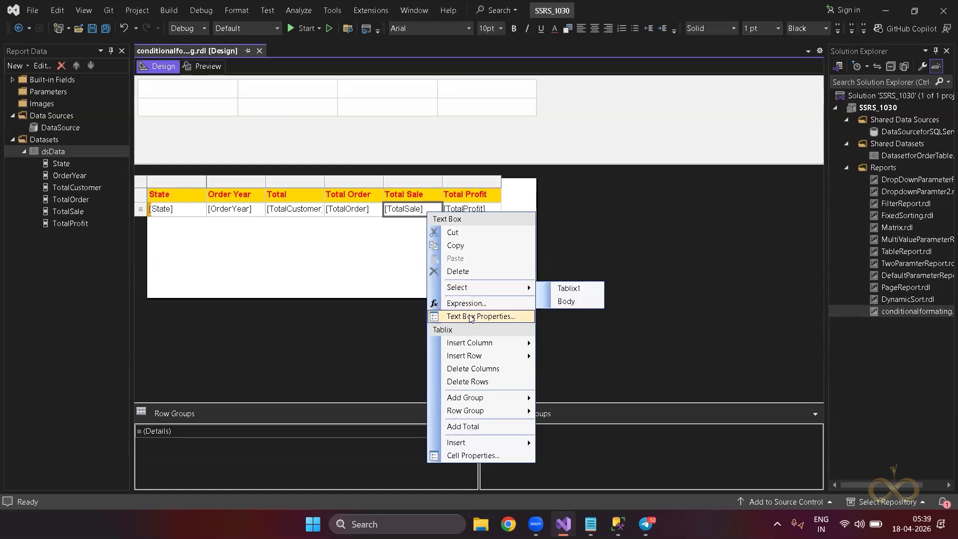
left_click(470, 316)
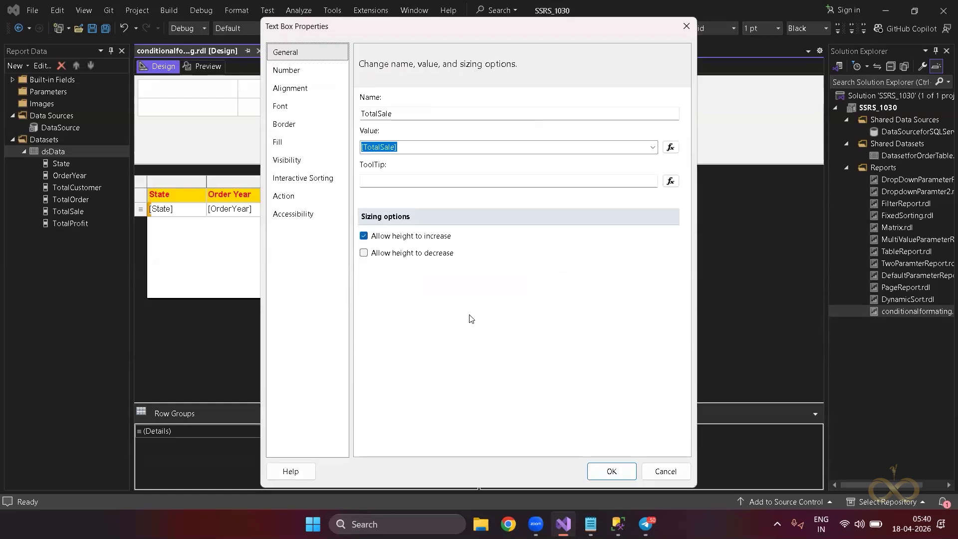
left_click(310, 144)
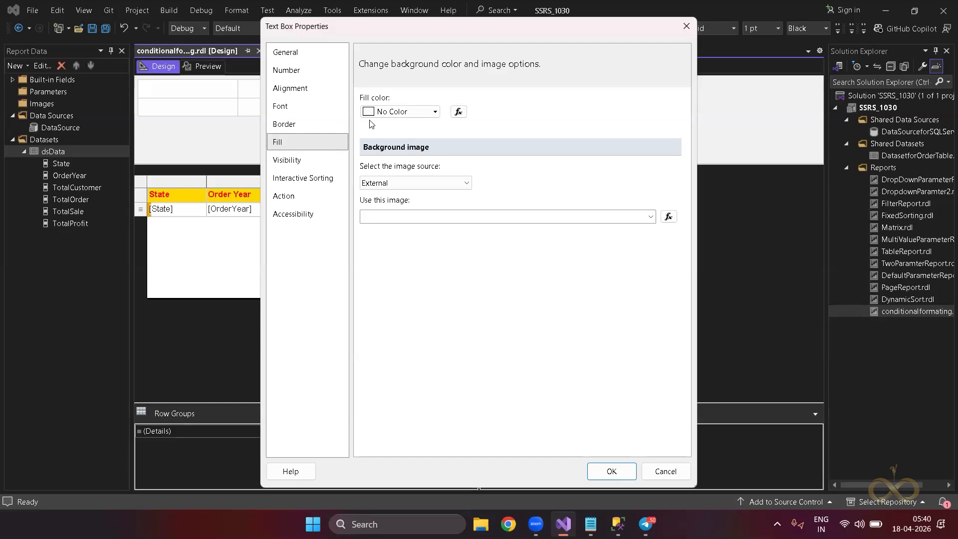
left_click(434, 113)
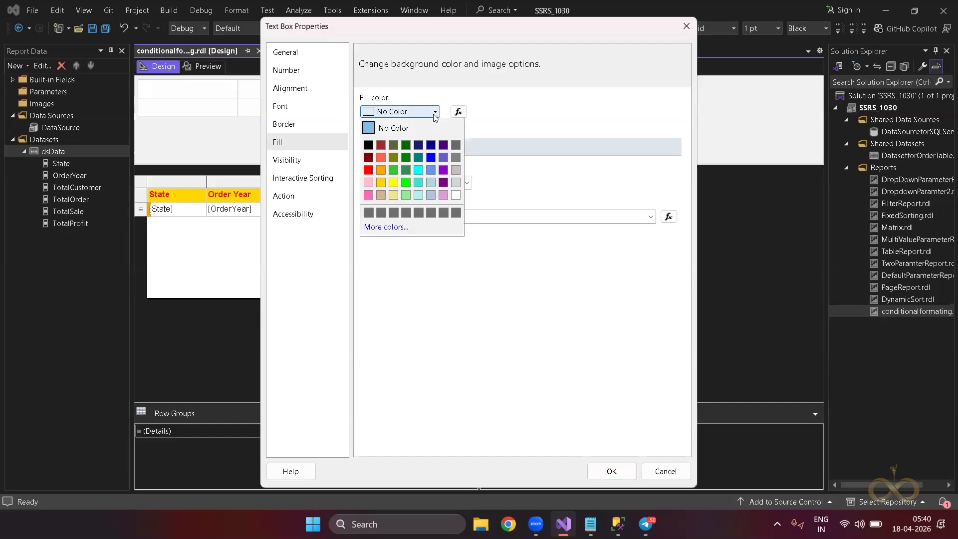
left_click(499, 119)
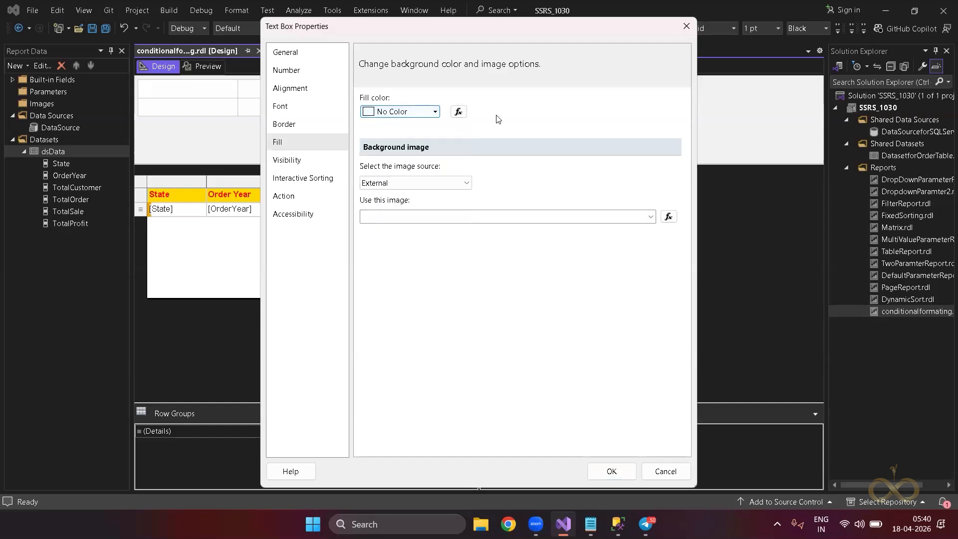
left_click(458, 112)
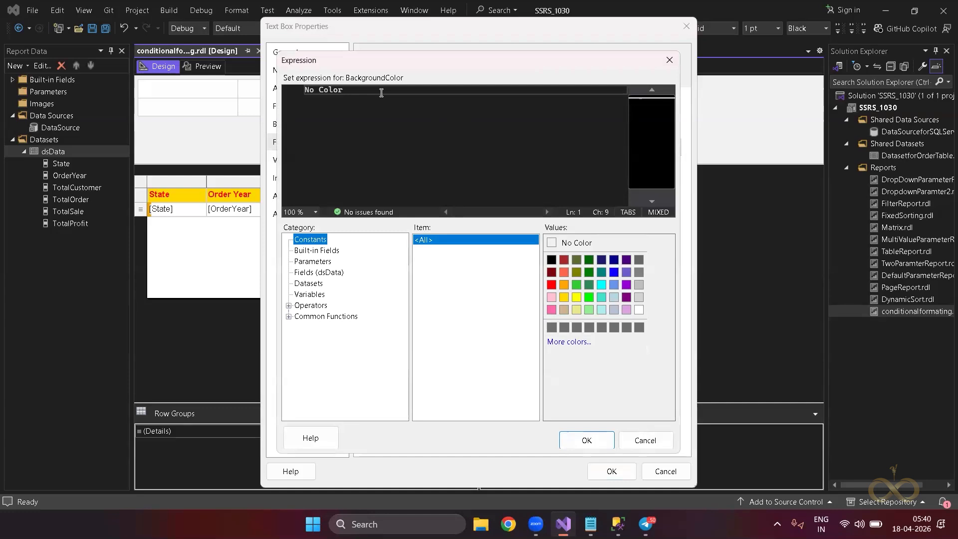
Replace No Color with the TotalSale field from dsData, giving =Fields!TotalSale.Value.
left_click(381, 93)
key("BackSpace")
key("BackSpace")
key("BackSpace")
key("BackSpace")
key("BackSpace")
key("BackSpace")
key("BackSpace")
key("BackSpace")
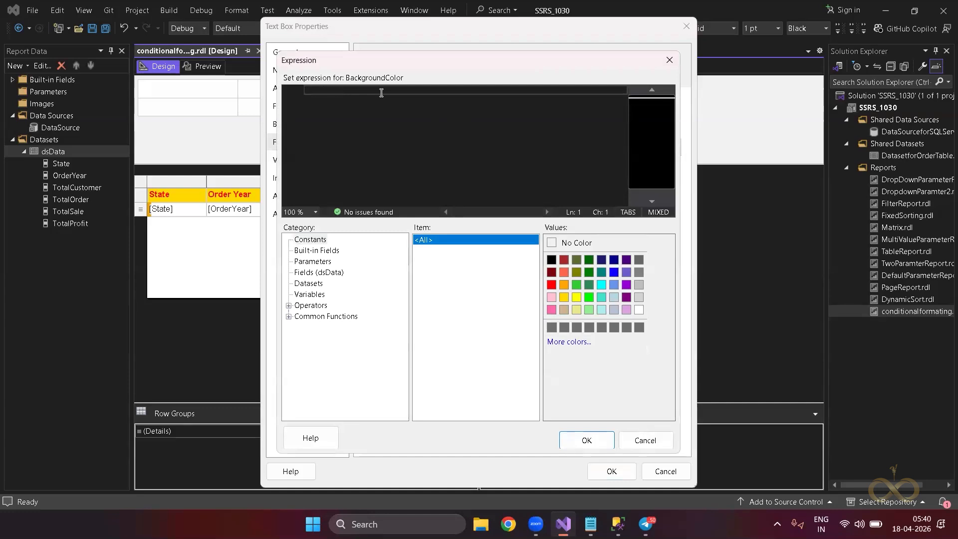
type("IIF(")
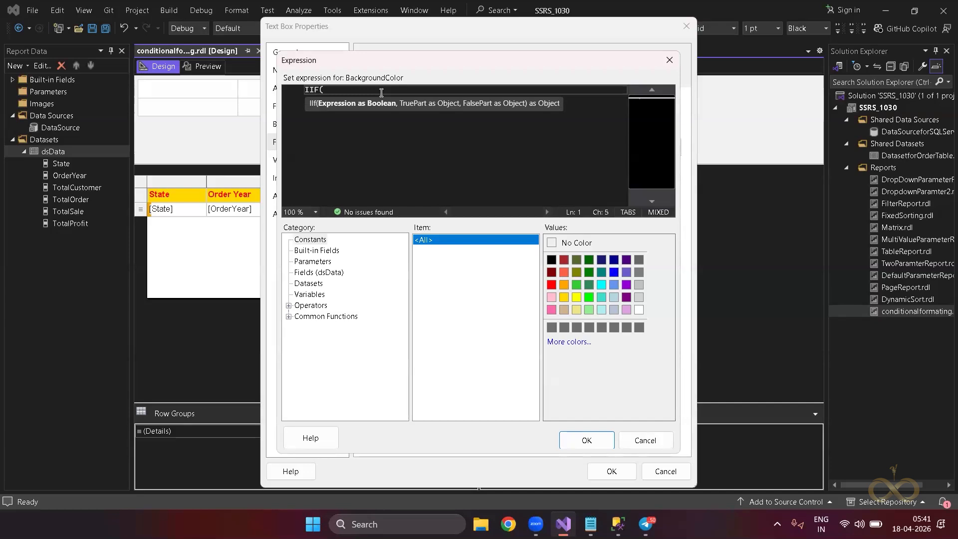
left_click(301, 274)
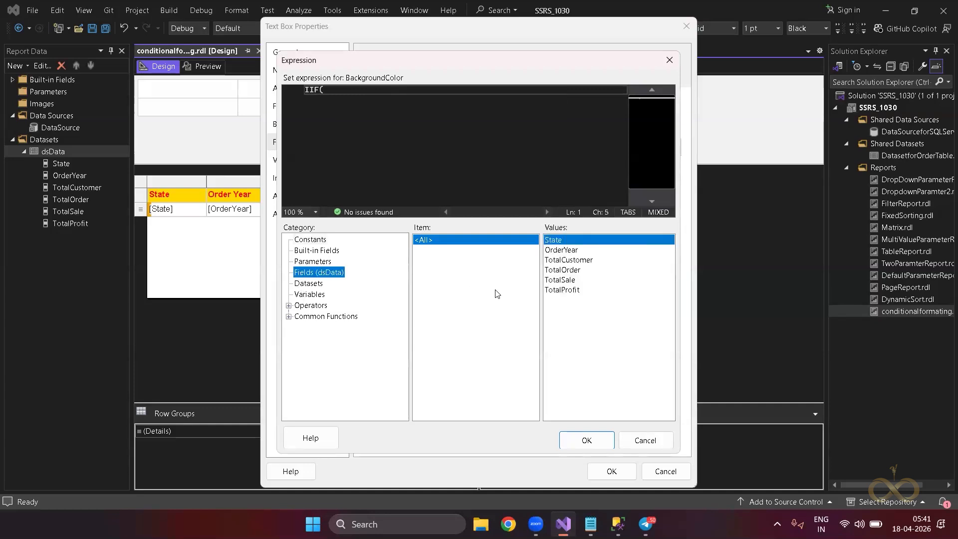
left_click(554, 278)
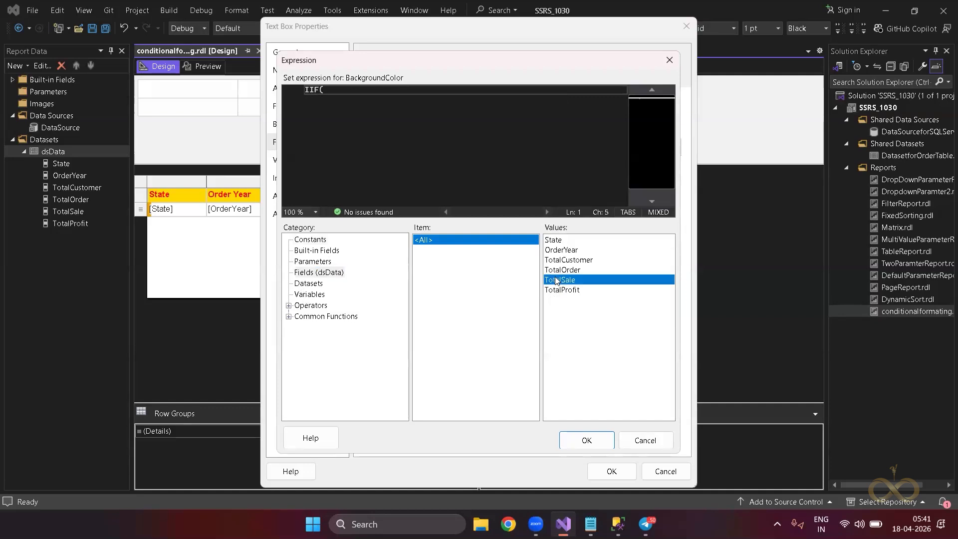
key("Up")
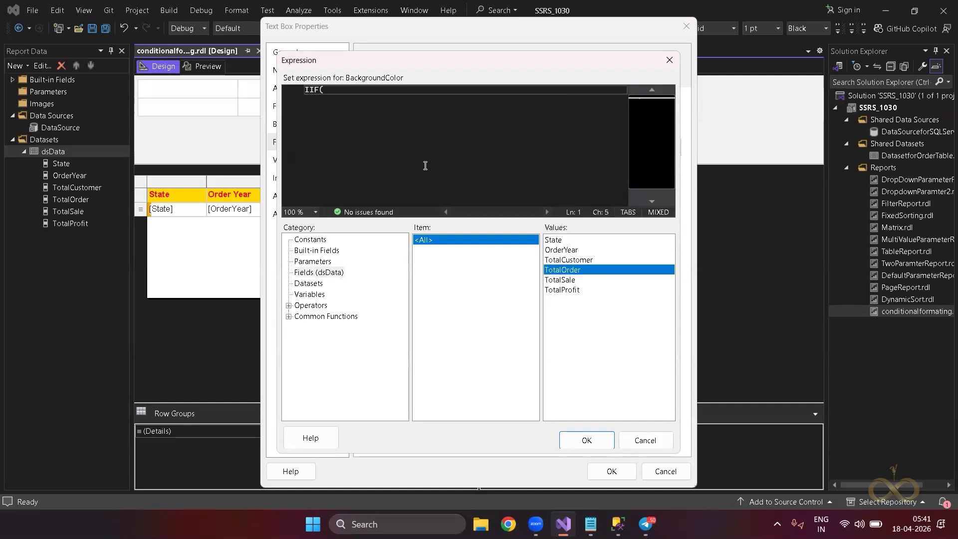
double_click(555, 284)
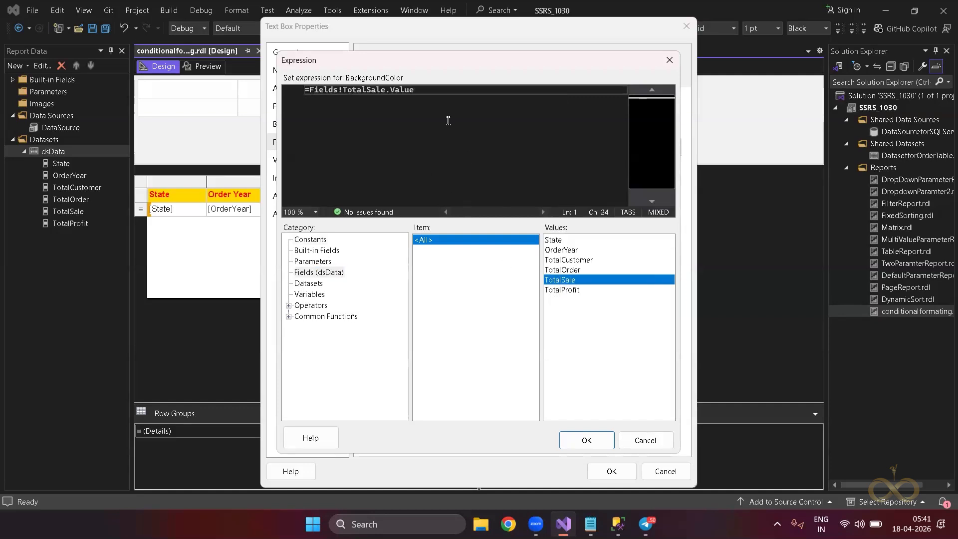
left_click_drag(428, 92, 281, 92)
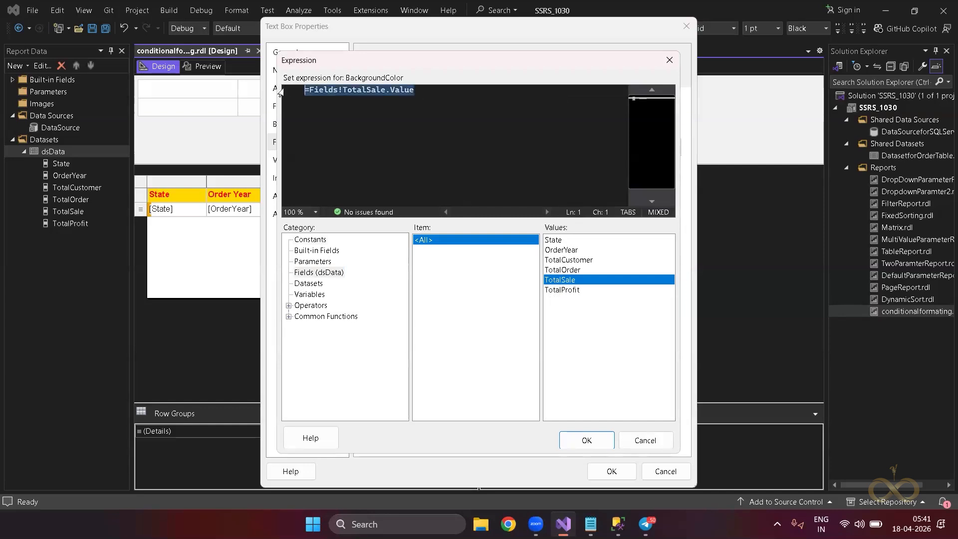
Write the background expression =IIF(Fields!TotalSale.Value.ToString()>500,"Green","Yellow").
key("BackSpace")
type("=IIF")
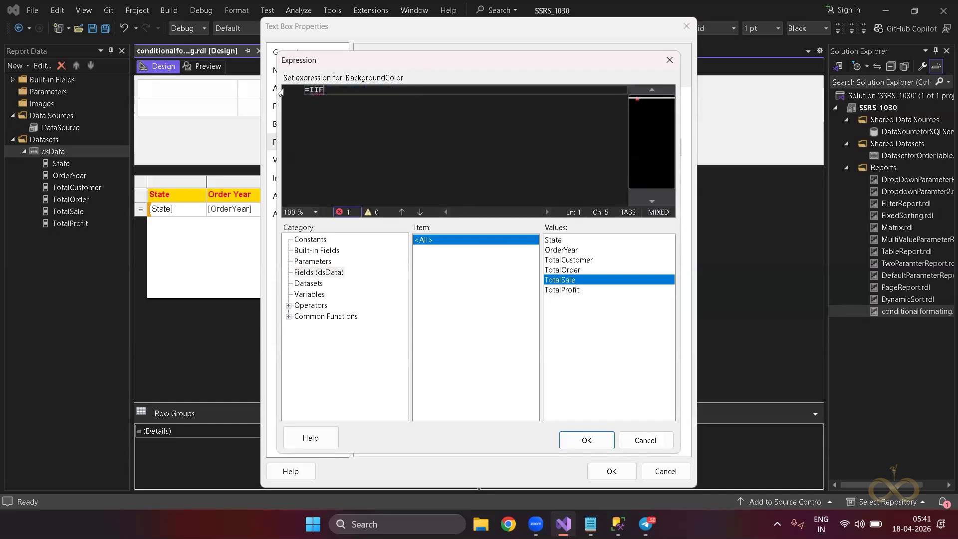
key("BackSpace")
key("BackSpace")
type("IIF(")
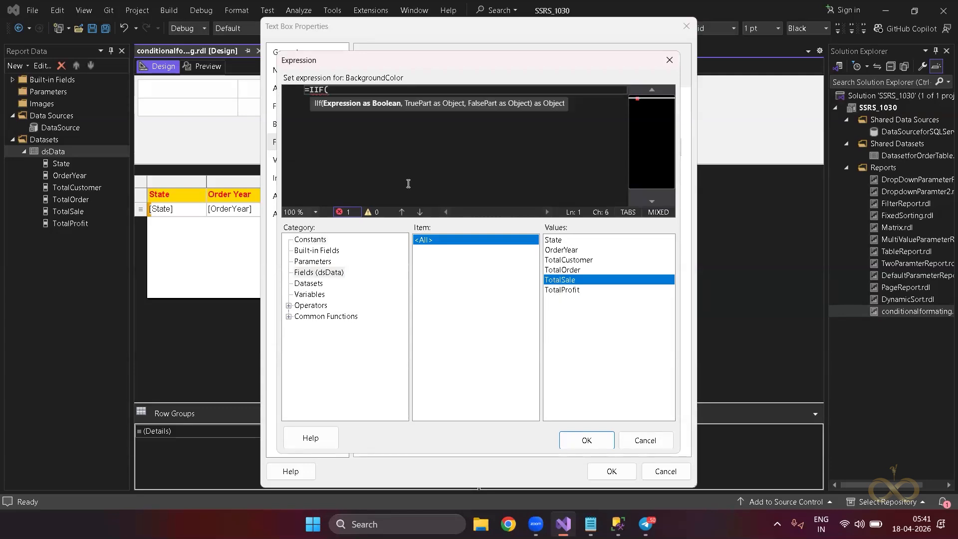
key("Up")
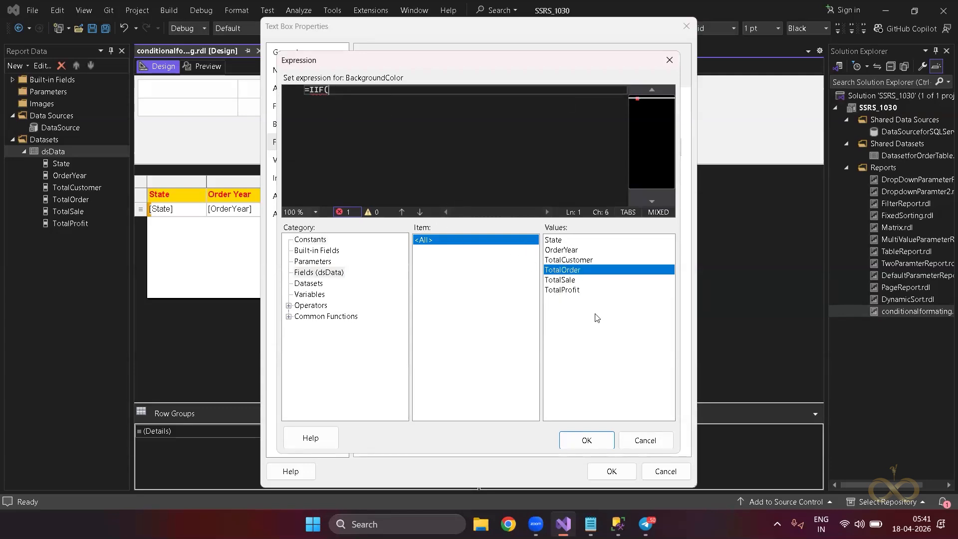
double_click(565, 281)
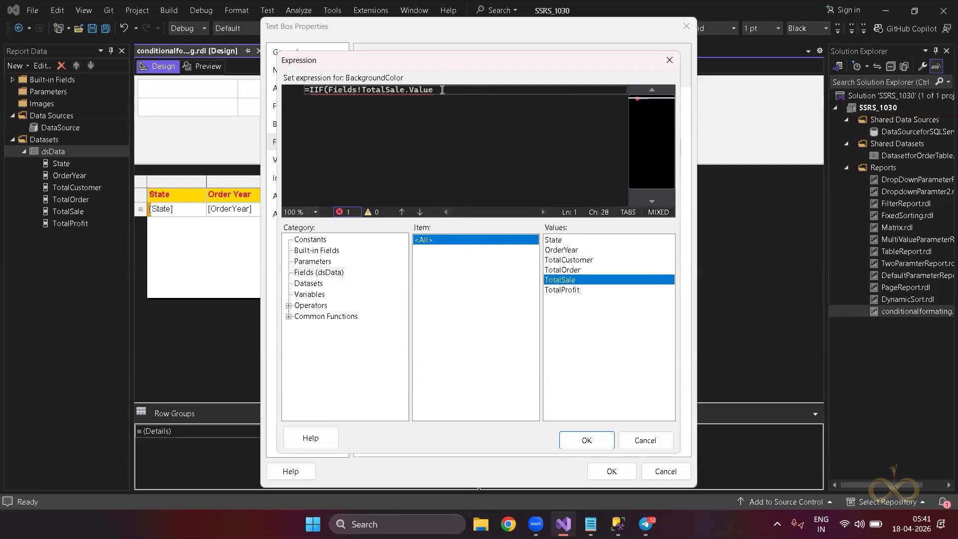
type(".to")
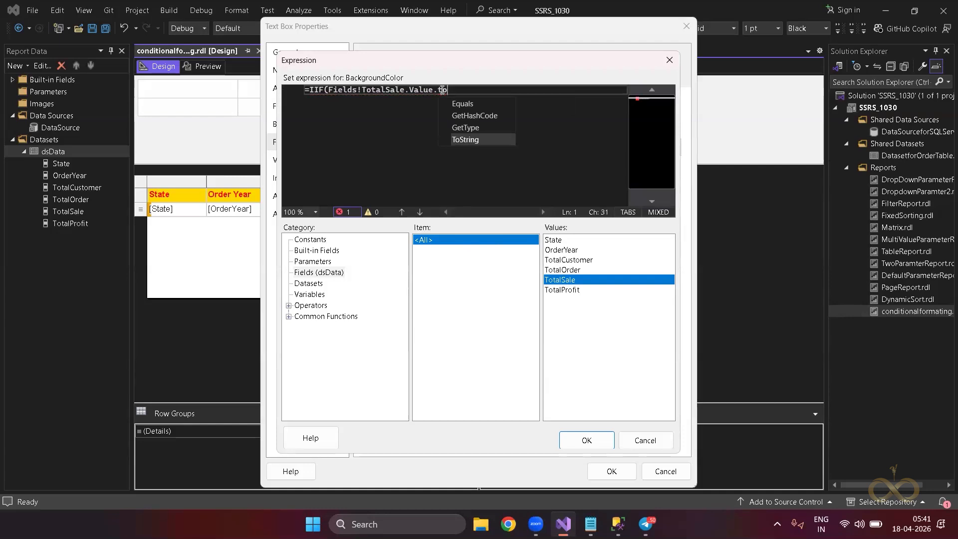
key("Tab")
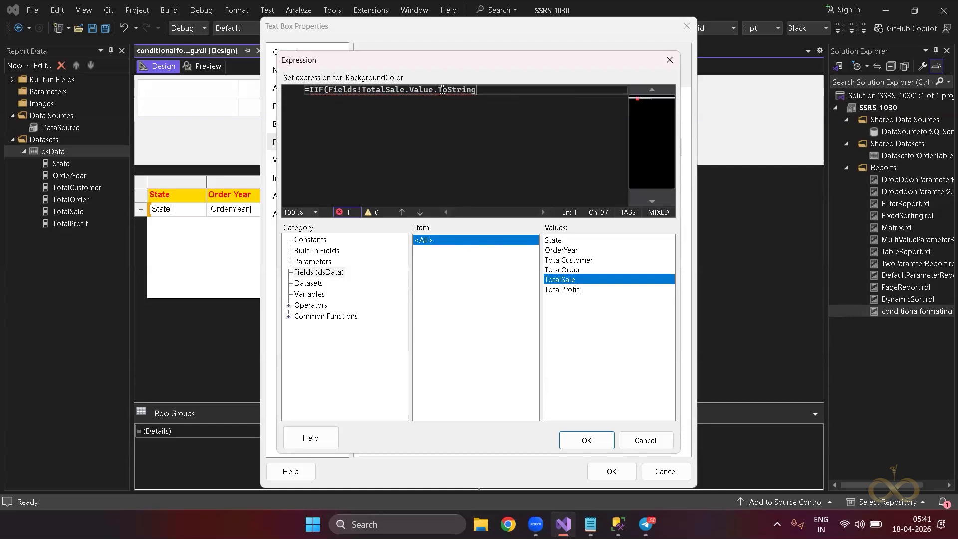
type("()>500")
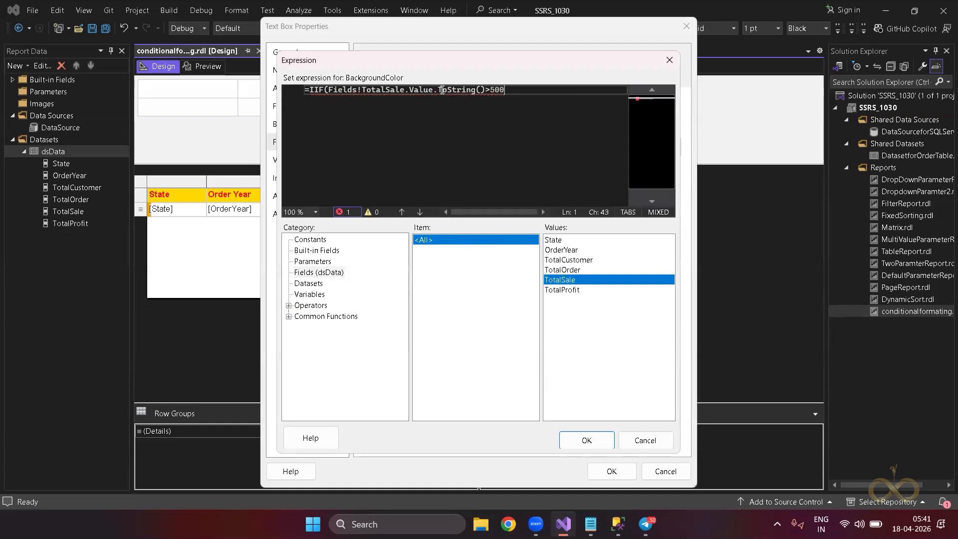
type(",")
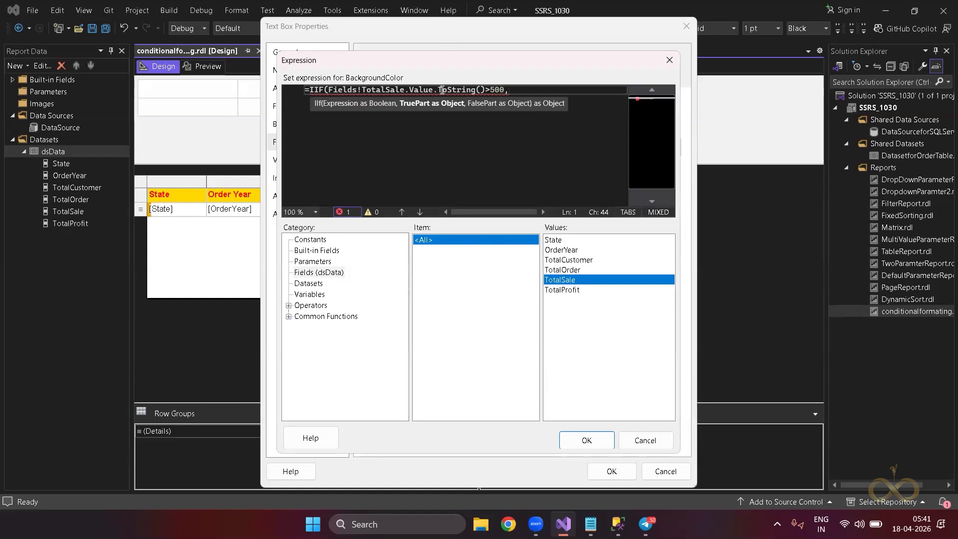
type("\"Green\",")
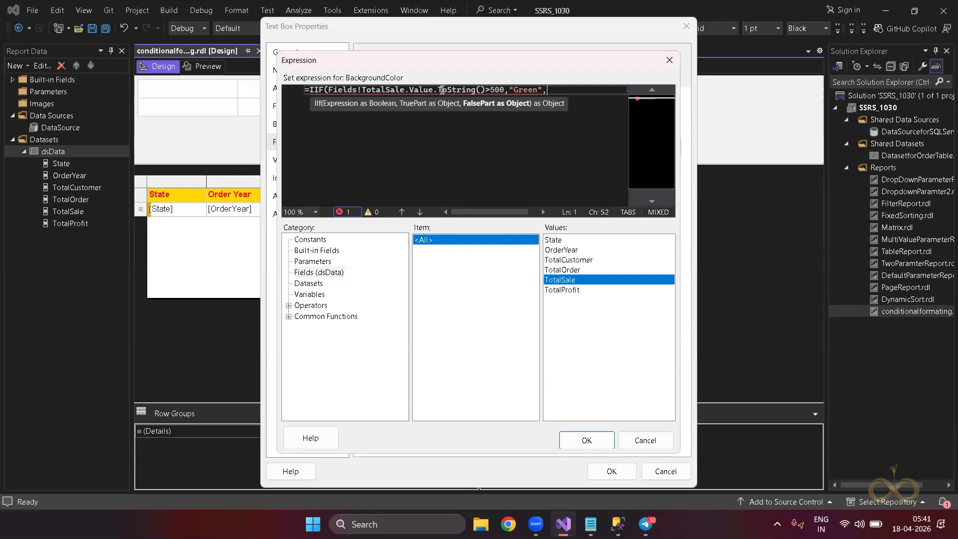
type("\"Yellow")
key("Return")
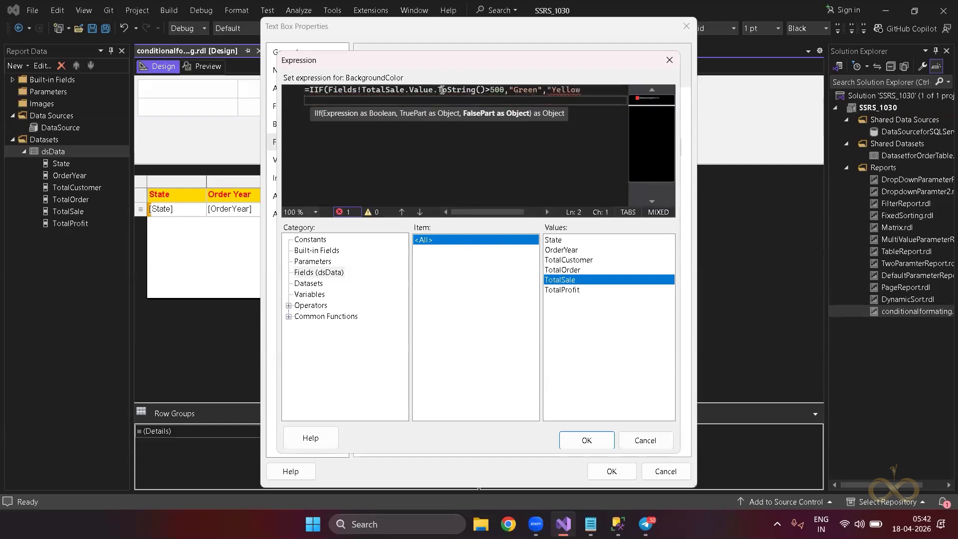
key("BackSpace")
type("\")")
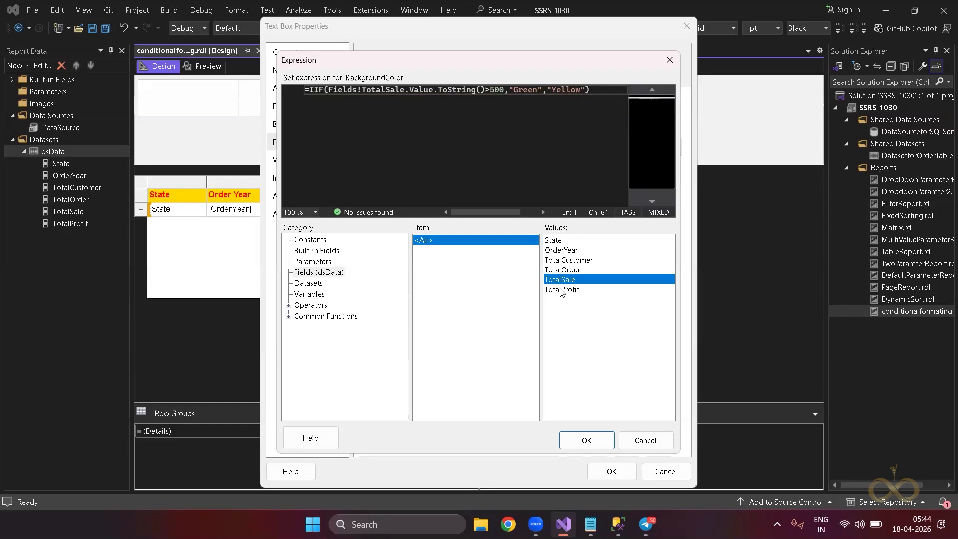
Confirm the expression and text box properties, then preview the report.
left_click(600, 444)
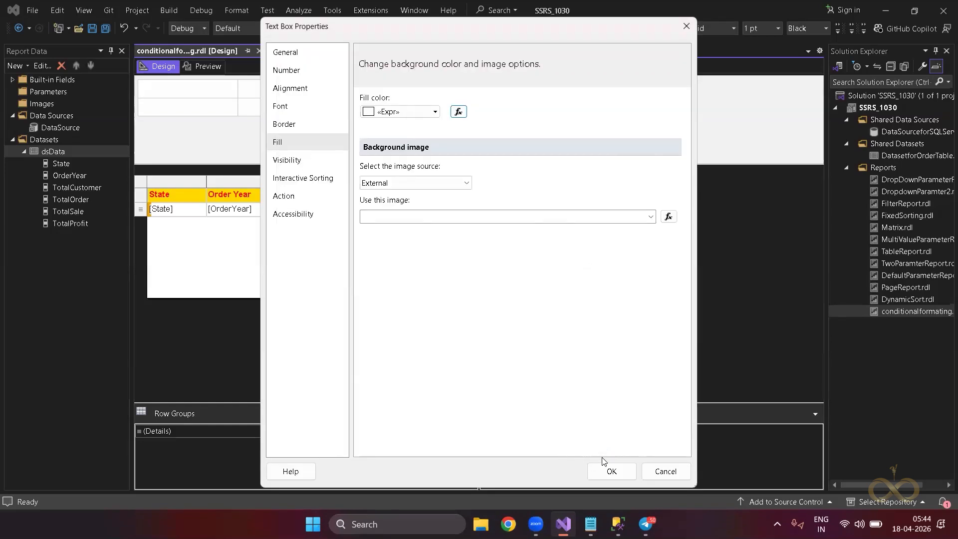
left_click(611, 471)
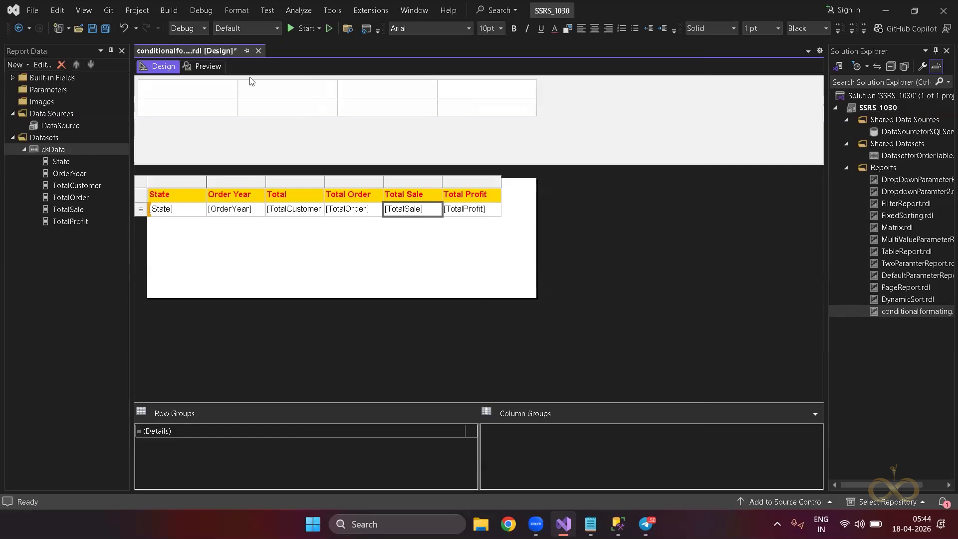
left_click(207, 66)
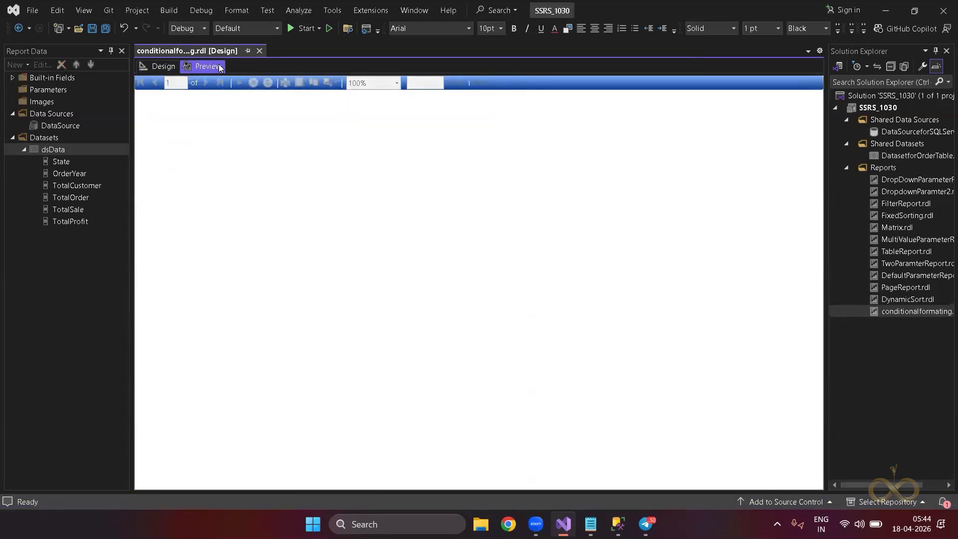
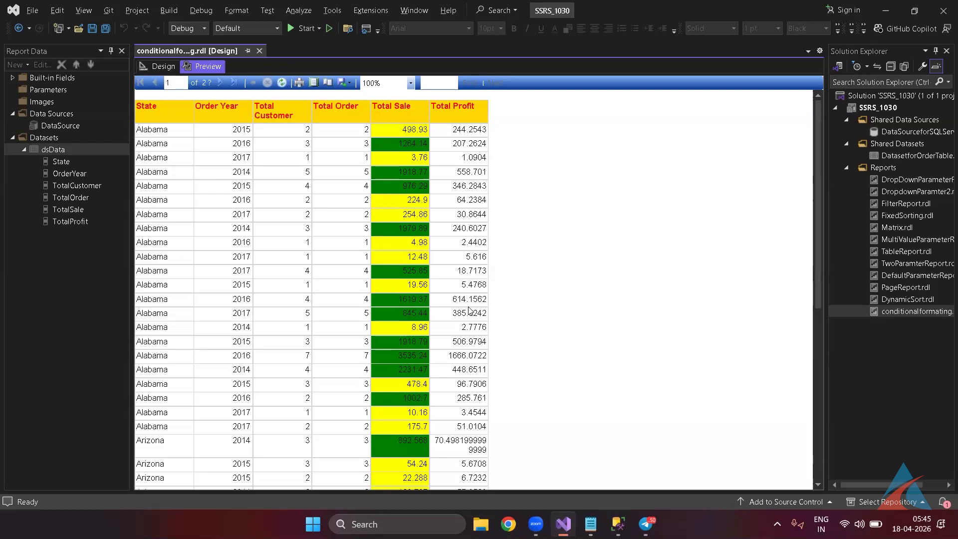
Bring the Notepad notes forward beside the report table and add blank lines below them.
key("alt+Tab")
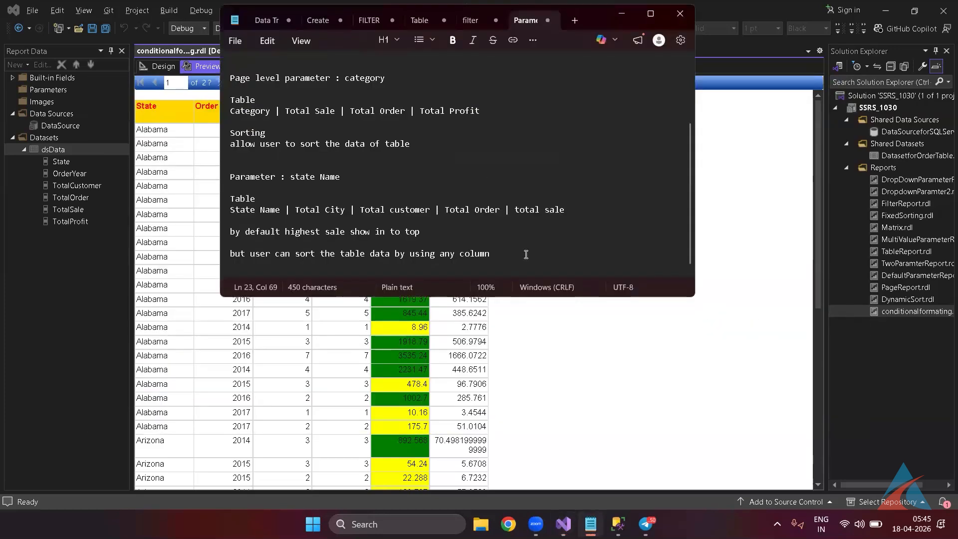
key("Return")
key("Return")
key("Return")
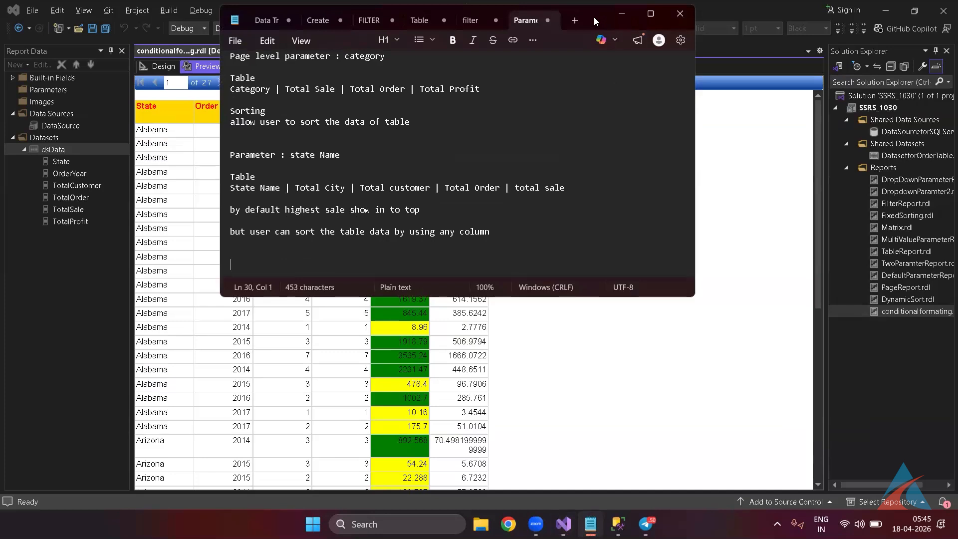
left_click_drag(593, 17, 885, 125)
left_click(769, 343)
key("Down")
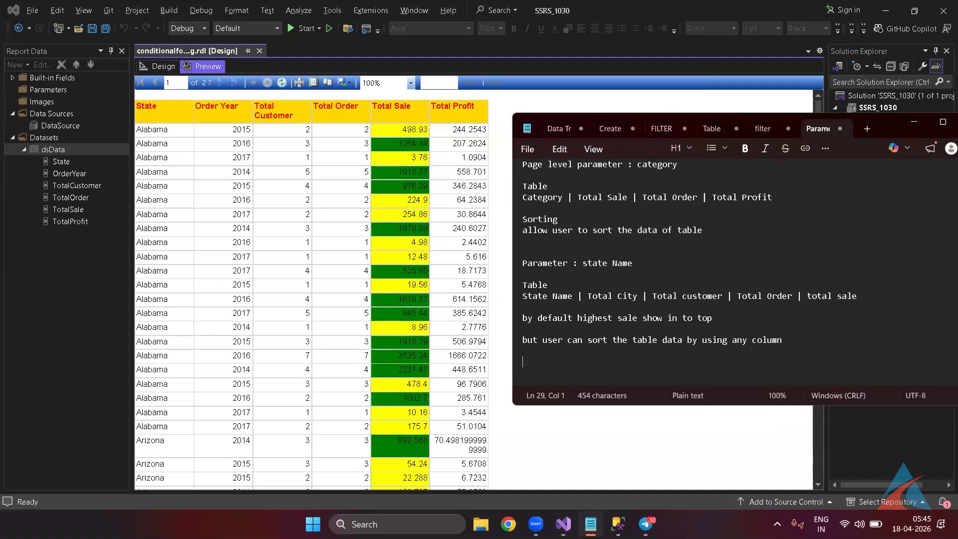
Add a 'Total Profit' heading below the existing notes.
type("Toal")
key("BackSpace")
key("BackSpace")
type("tal Profit")
key("Return")
Write the rule if Total profit >100 , "Green","Yellow" and leave blank lines after it.
type("if Total pro")
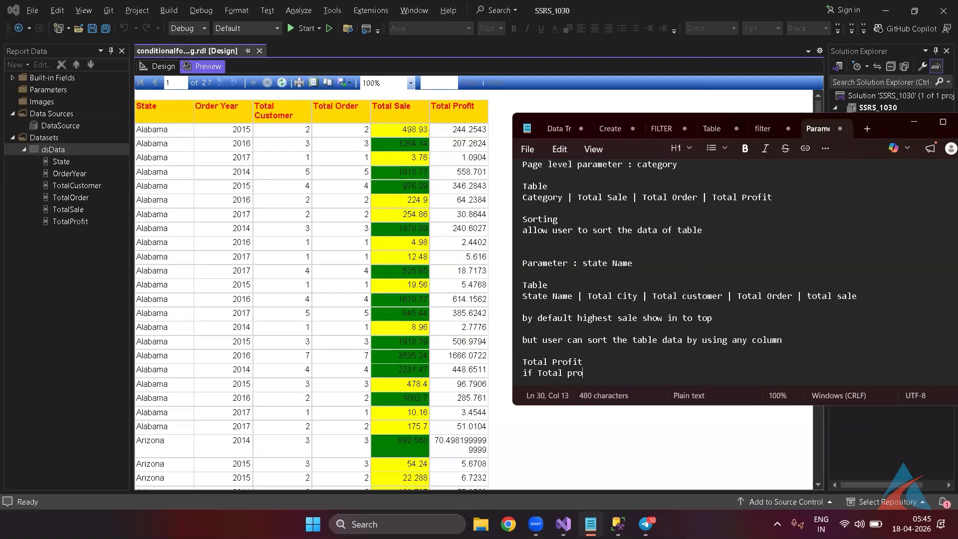
type("fit >100 ")
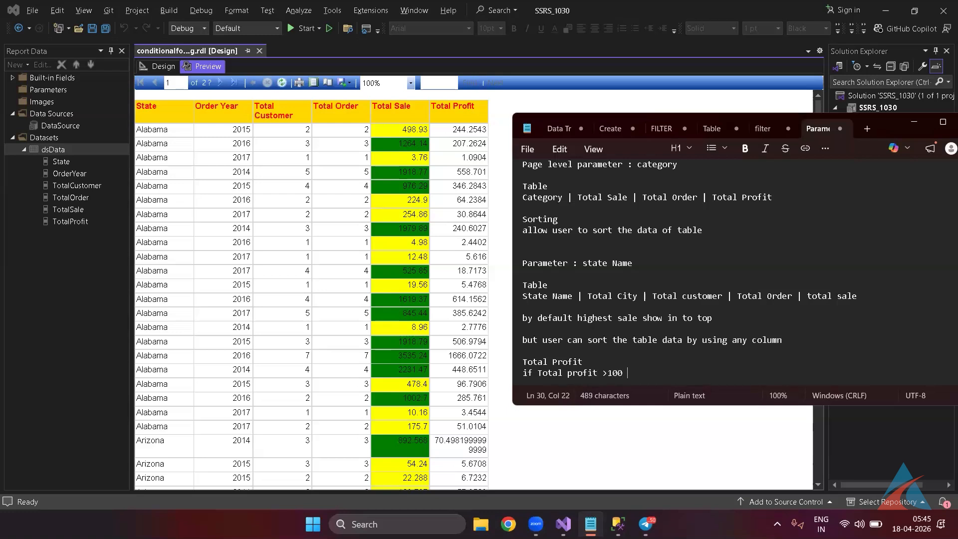
type(", \"")
type("Gree\",")
key("BackSpace")
key("BackSpace")
key("BackSpace")
type("en\"")
type(",")
key("BackSpace")
type("\".")
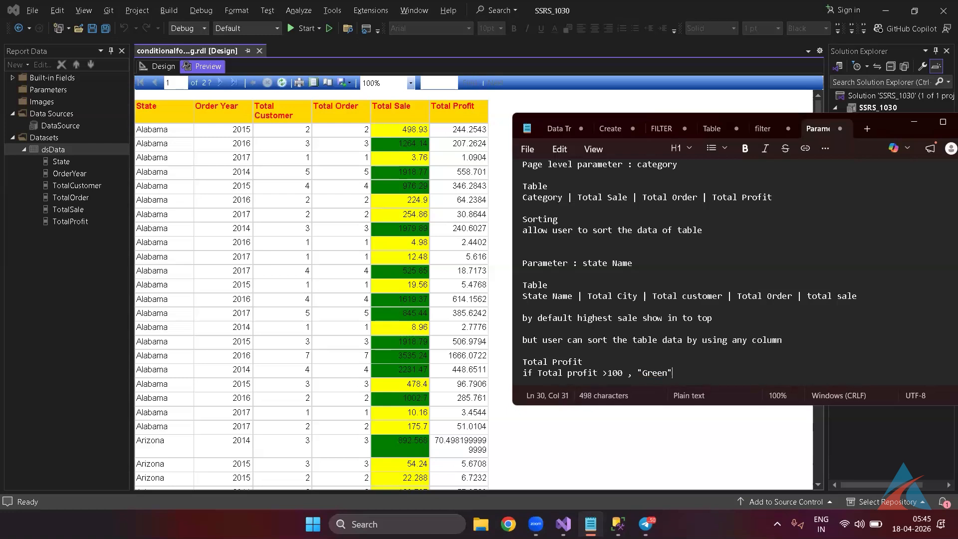
key("BackSpace")
type(",\"G")
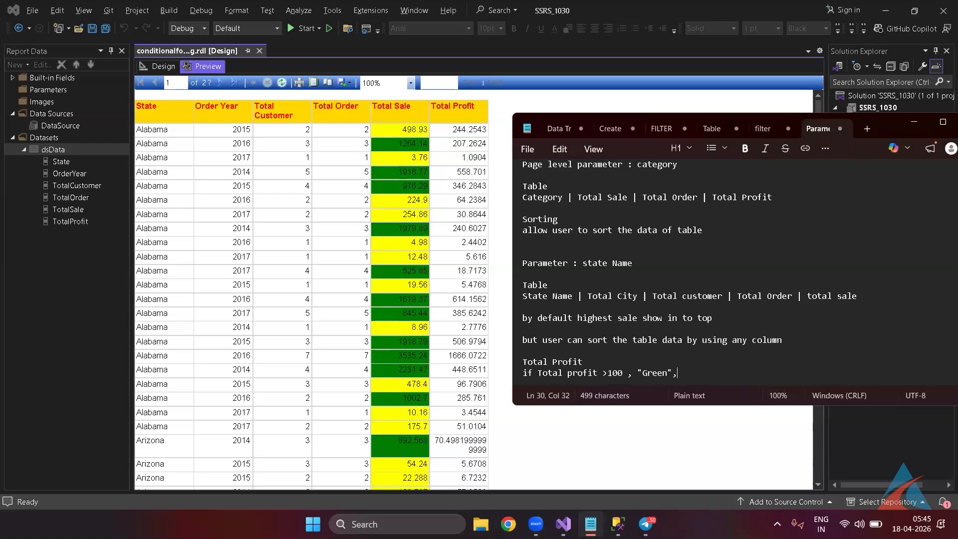
key("BackSpace")
type("Yellow")
key("Return")
key("BackSpace")
type("\"")
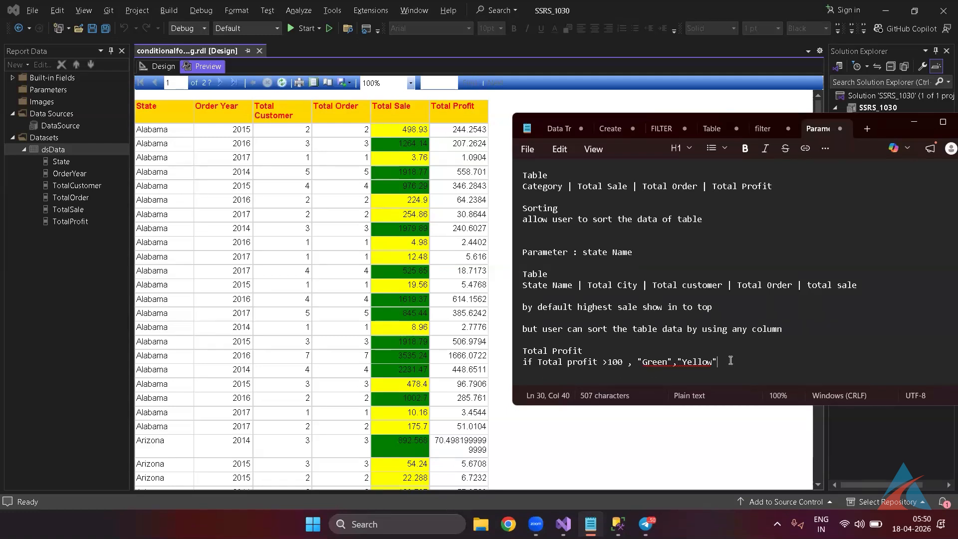
key("Return")
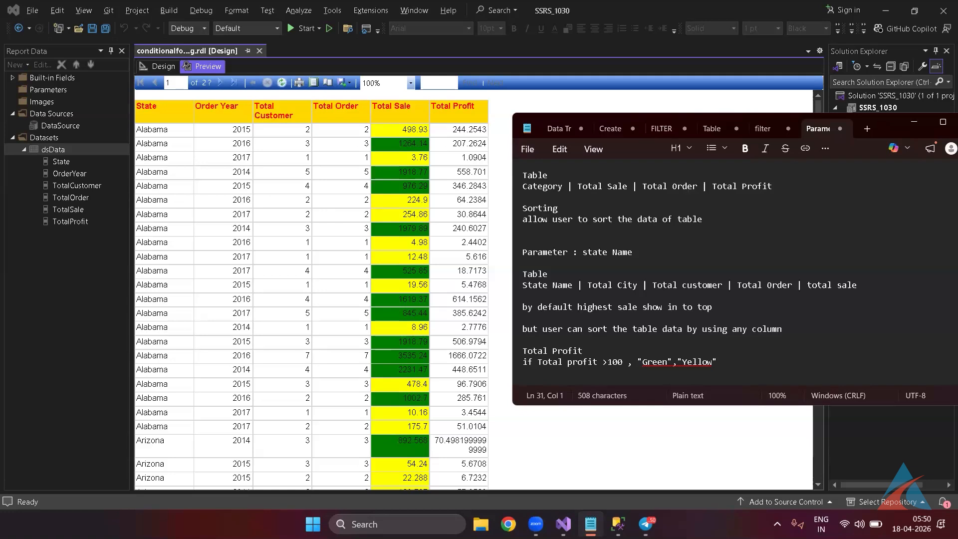
key("Return")
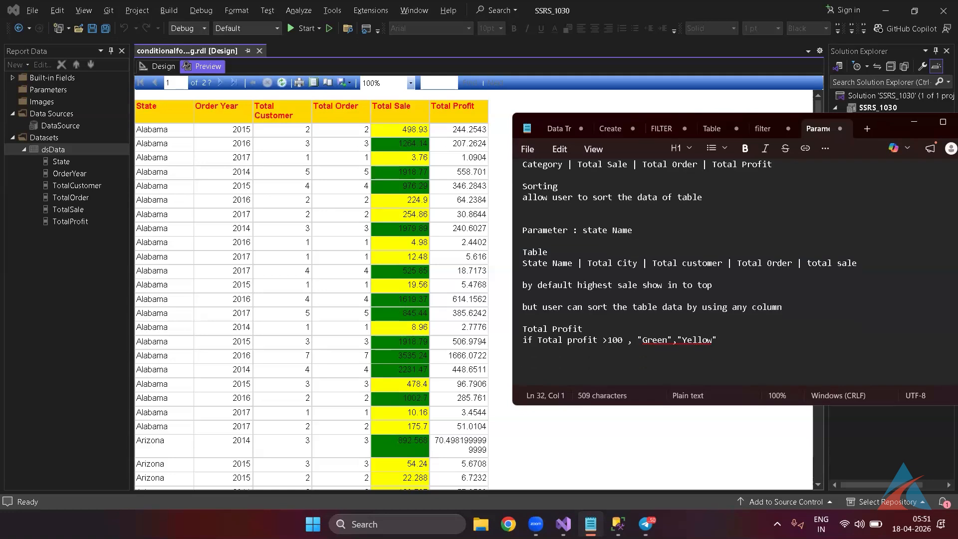
key("Up")
Note the rule 'total sale >0 and total Sale <100 Then Red'.
type("to")
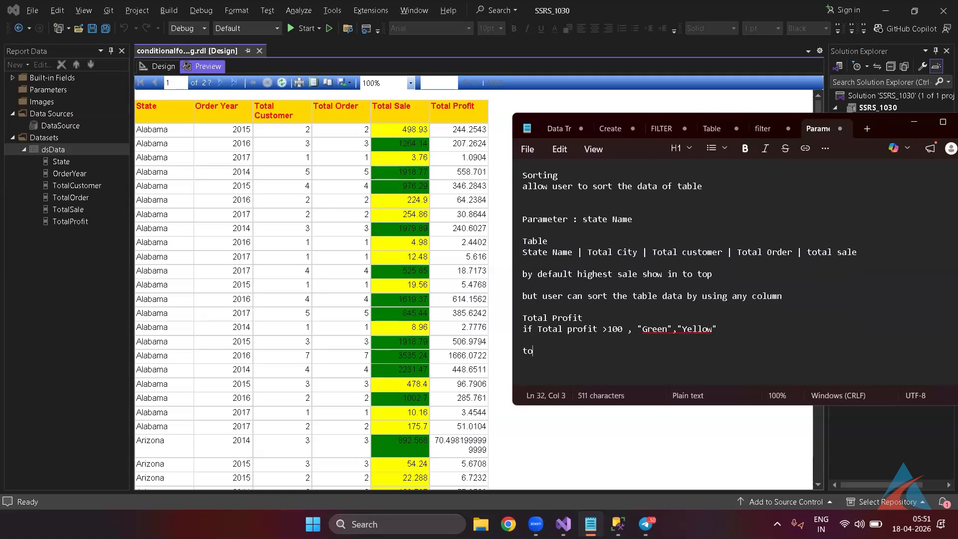
type("tal sale ")
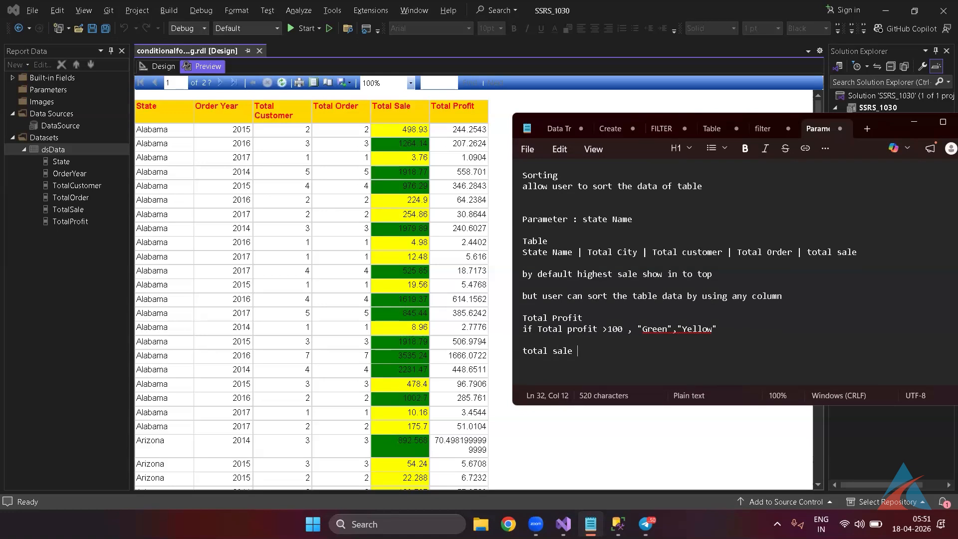
type(">")
type("0 ")
type("and")
type(" tota")
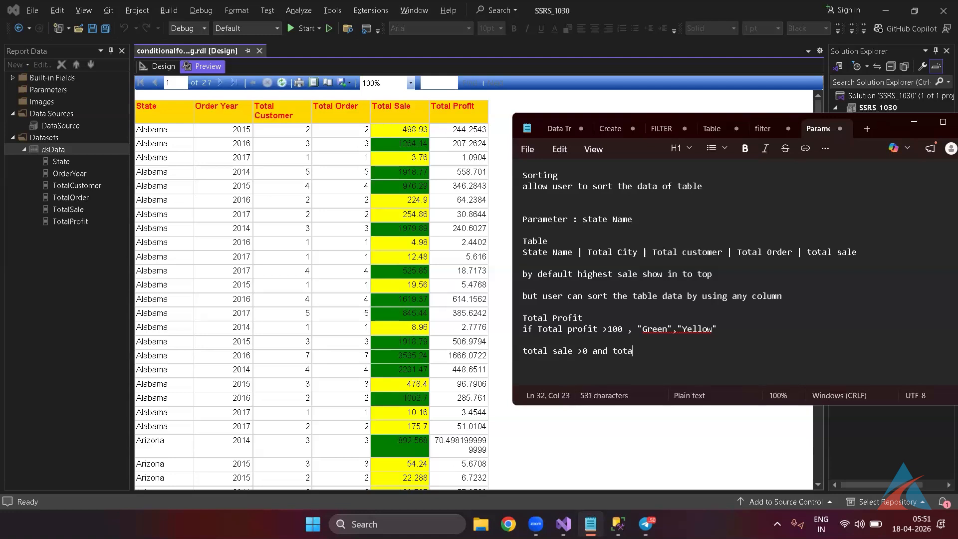
type("l Sale <100 THen")
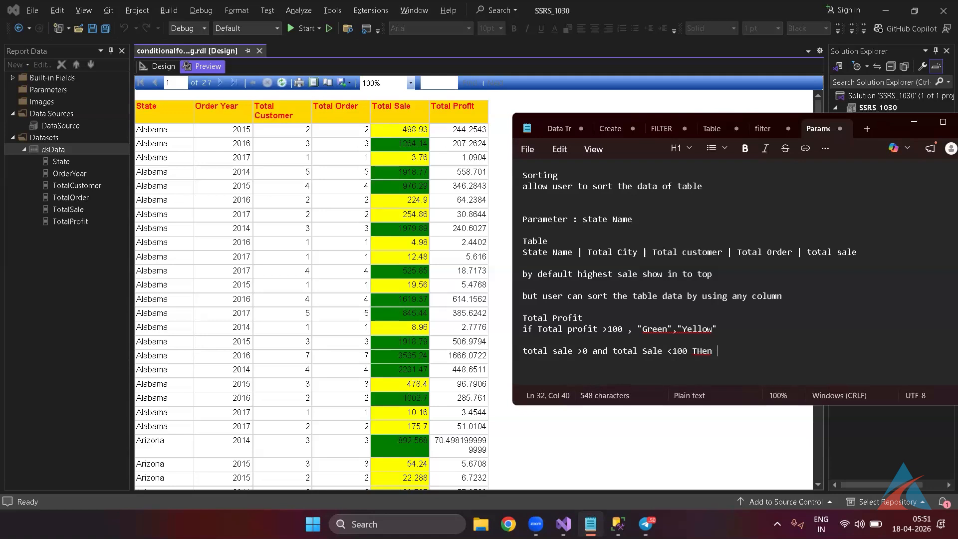
key("BackSpace")
key("BackSpace")
key("BackSpace")
type("hen Rd")
key("BackSpace")
type("ed")
key("Return")
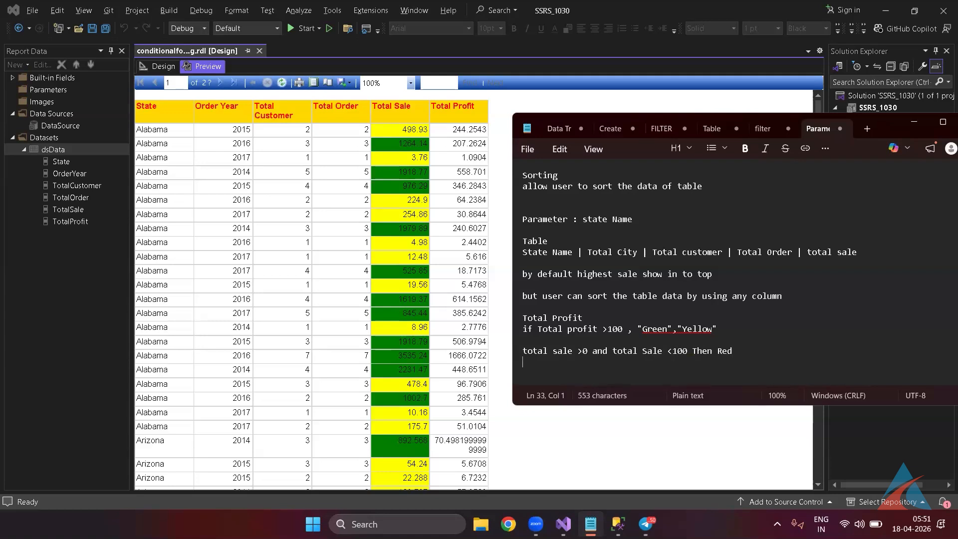
Duplicate the Red rule and edit the copy to >100 and <500 Then Yello.
key("shift+Down")
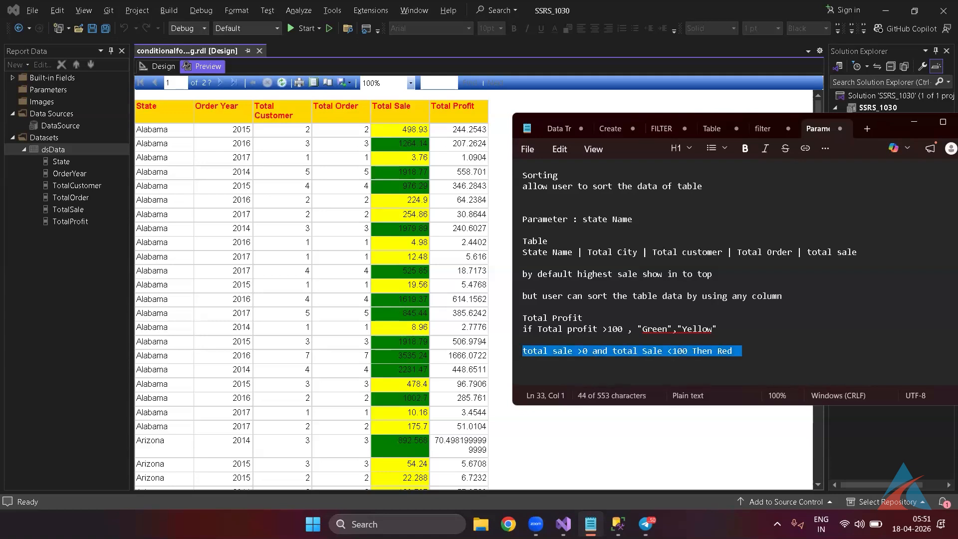
key("ctrl+c")
key("Right")
key("ctrl+v")
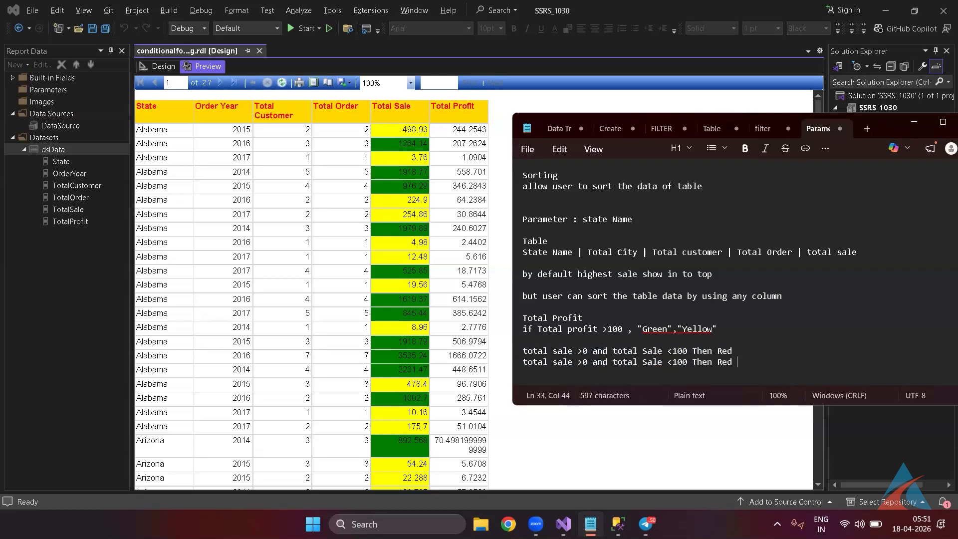
key("Left")
key("Left")
key("Left")
key("Left")
key("Left")
key("Left")
key("Left")
key("Left")
key("Left")
key("Left")
key("Left")
key("Left")
key("Left")
key("Left")
key("Left")
key("Left")
key("Left")
key("Left")
key("Left")
key("Left")
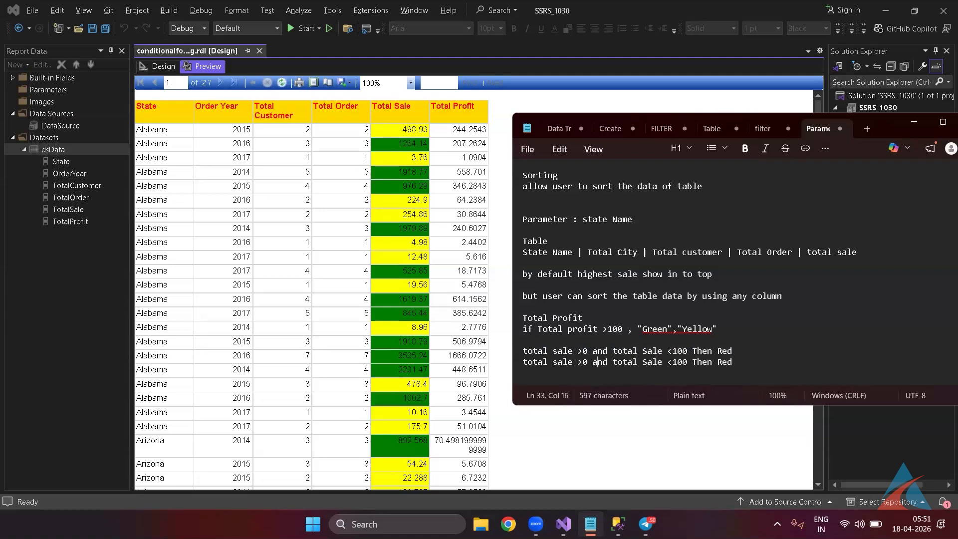
type("10")
key("Right")
key("Right")
key("Right")
key("Right")
key("Right")
key("Right")
key("Right")
key("Right")
key("Right")
key("Right")
key("Right")
key("Right")
key("Right")
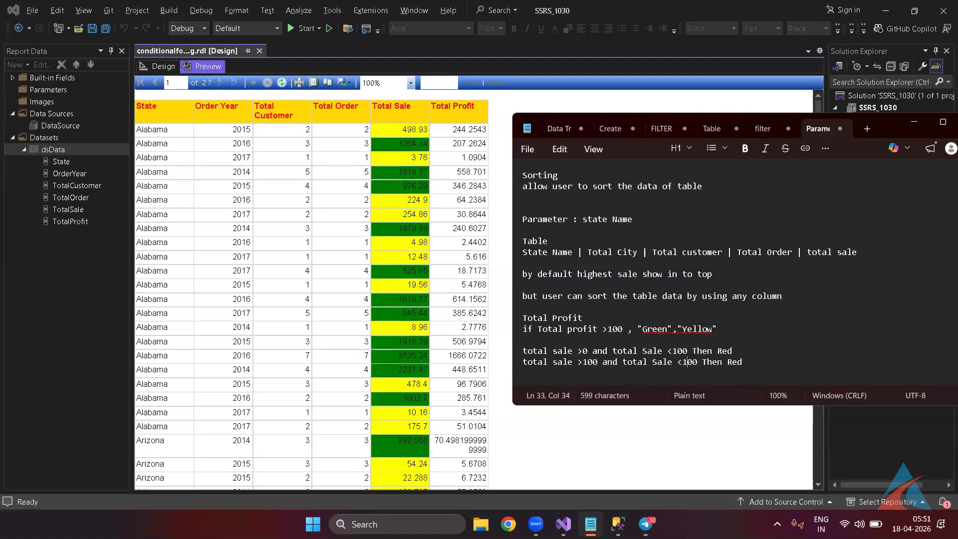
key("BackSpace")
type("5")
key("Right")
key("Right")
key("Right")
key("Right")
key("Right")
double_click(730, 362)
type("Yello")
Add the rule 'Total Sale >500 Then Green'.
key("Return")
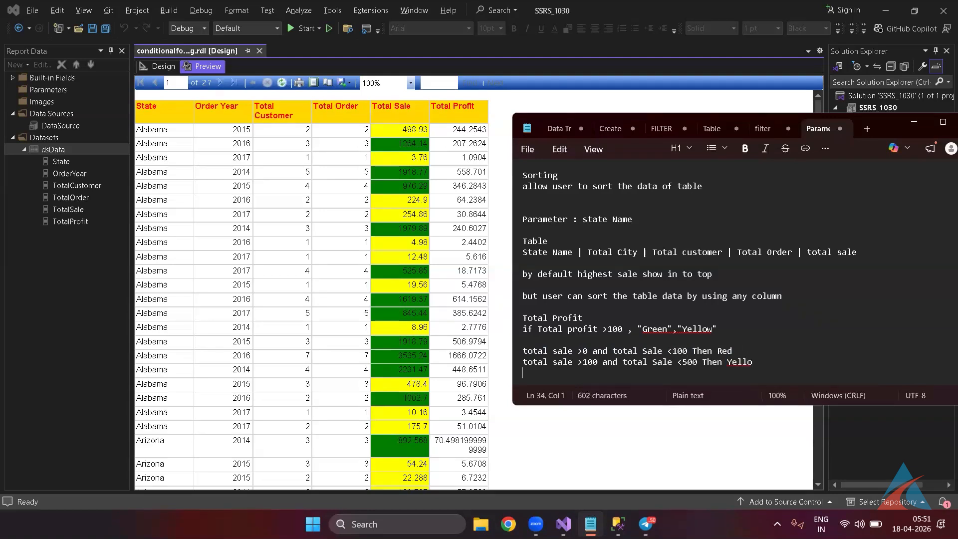
type("Total Sale ")
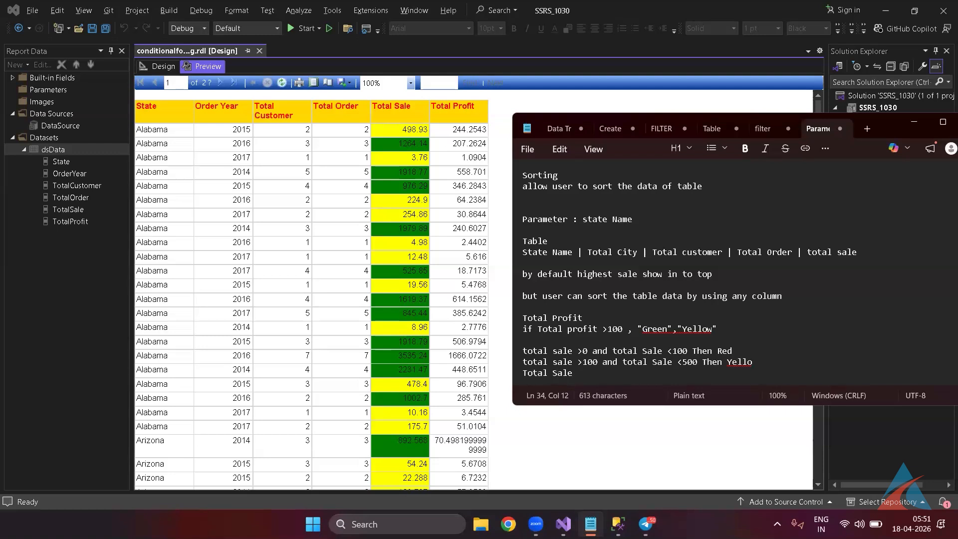
type(">500 Then Green")
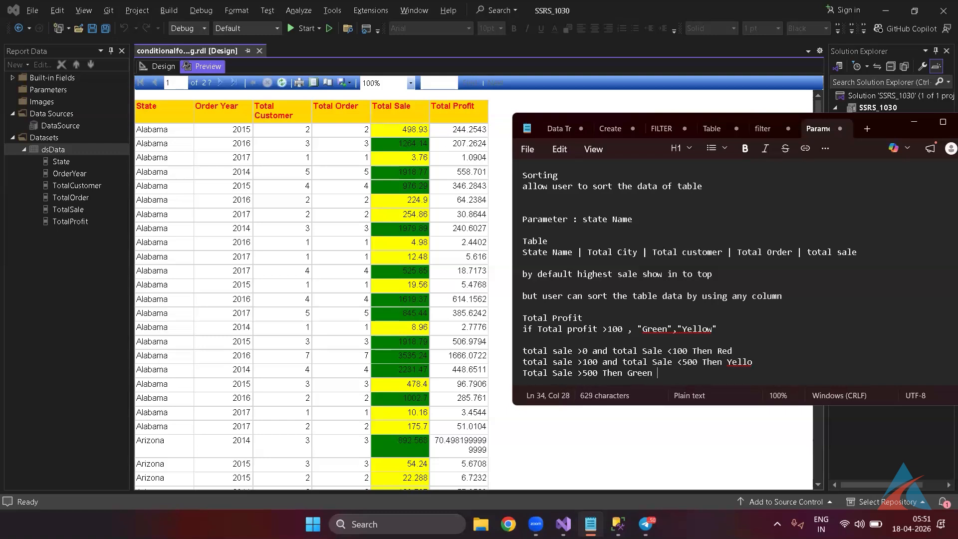
key("Return")
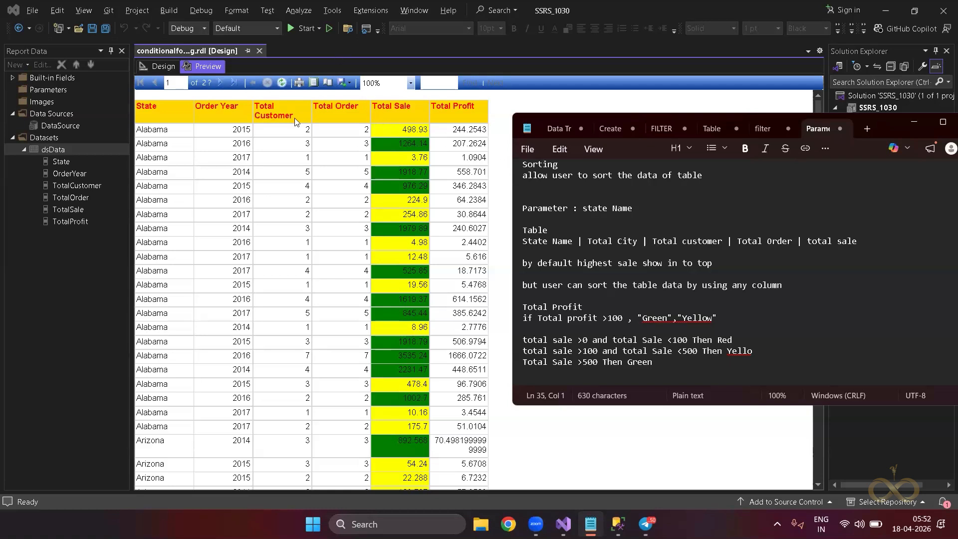
Back in design view, open the TotalSale text box's Fill color expression.
left_click(156, 68)
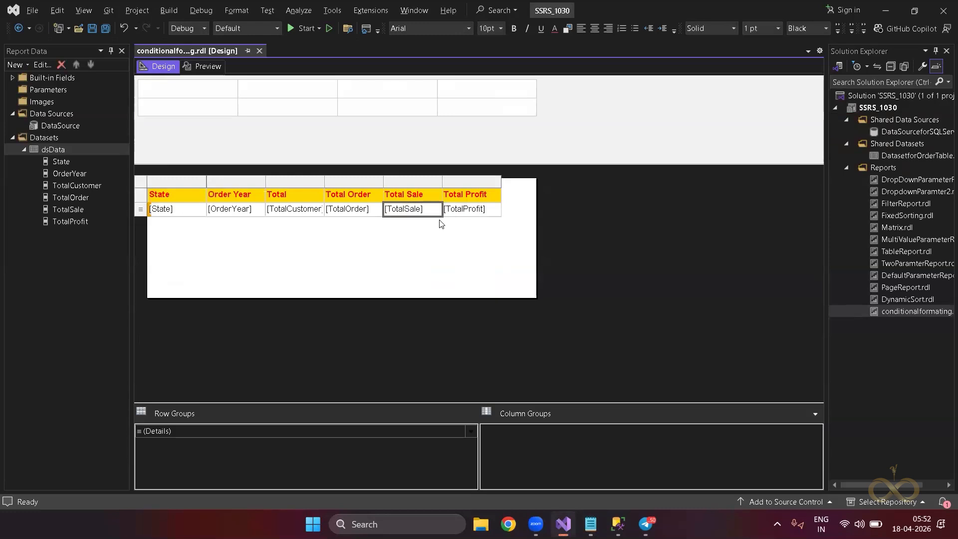
right_click(426, 218)
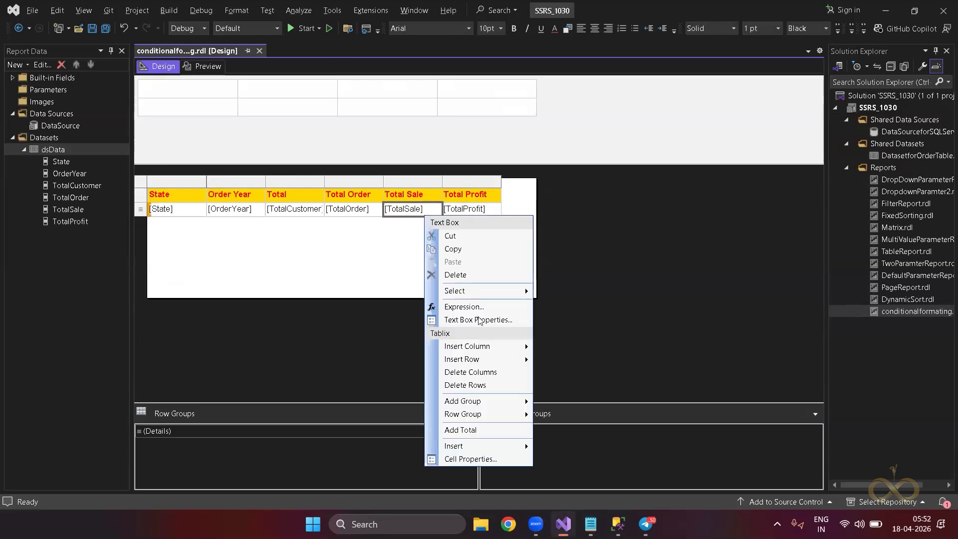
left_click(478, 318)
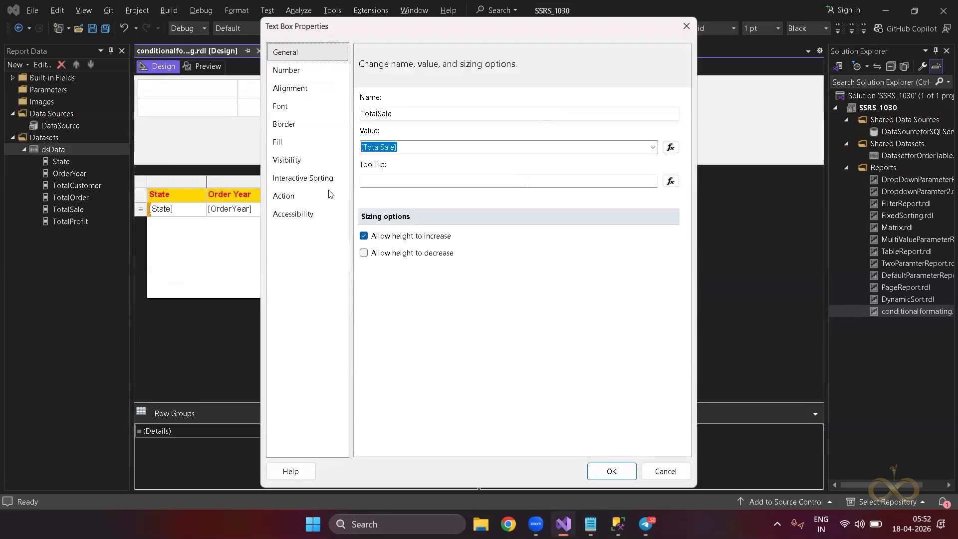
left_click(290, 145)
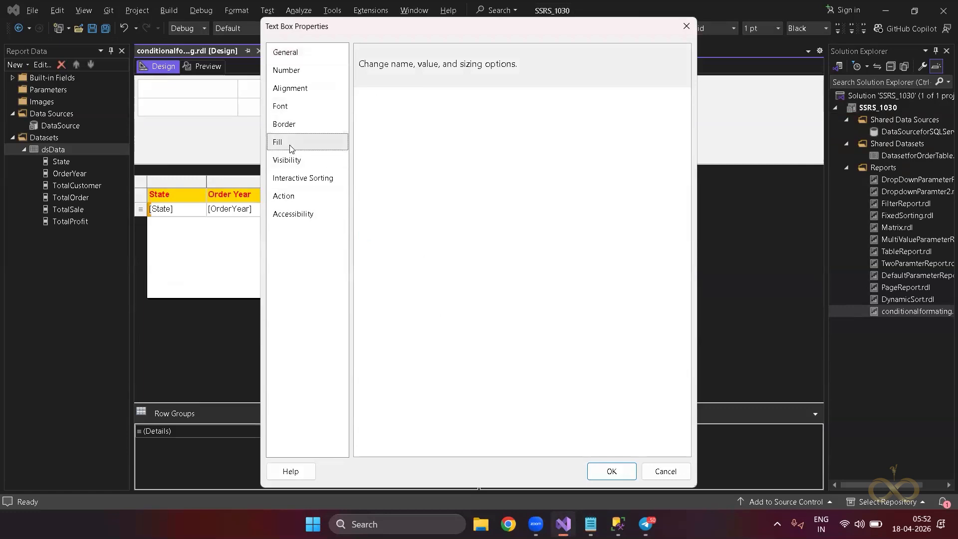
left_click(458, 112)
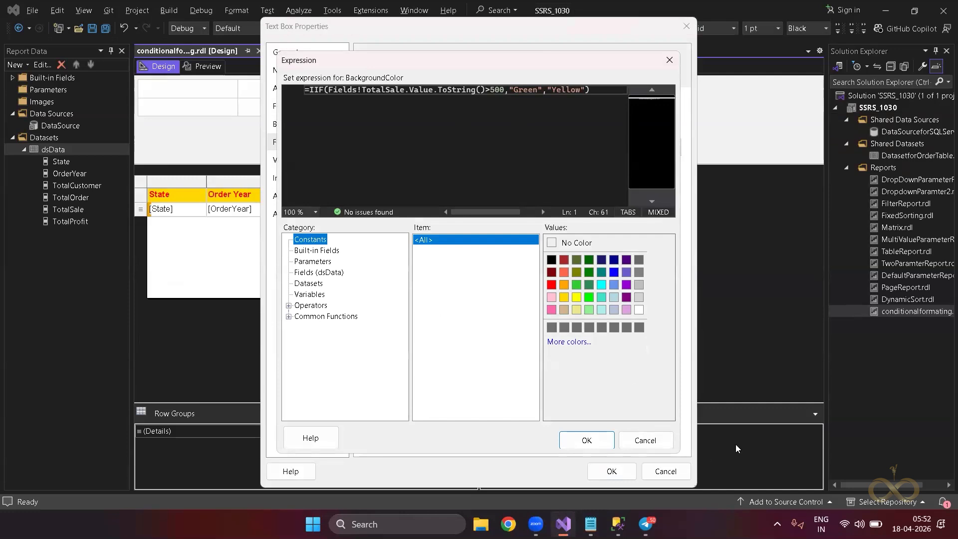
Switch to Notepad to read the red, yellow and green Total Sale ranges.
key("alt+Tab")
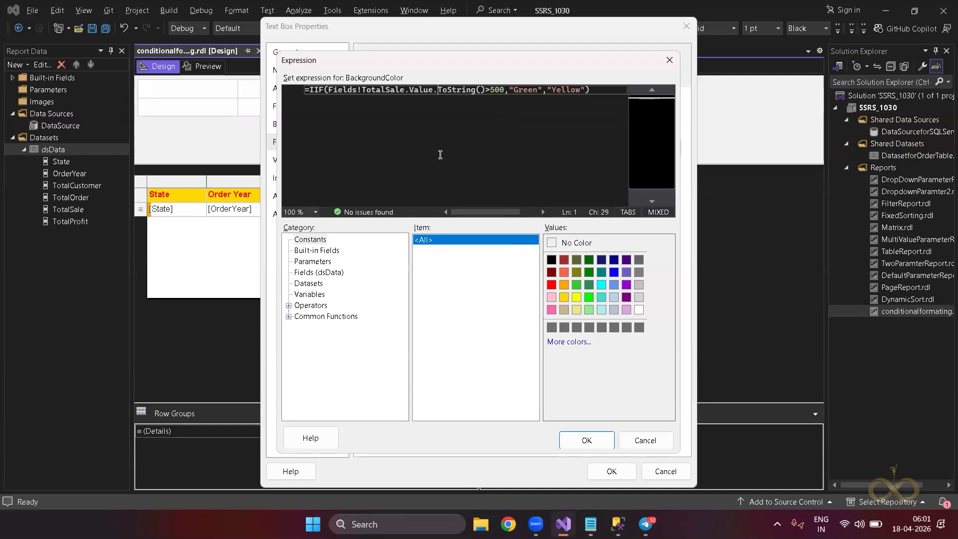
key("alt+Tab")
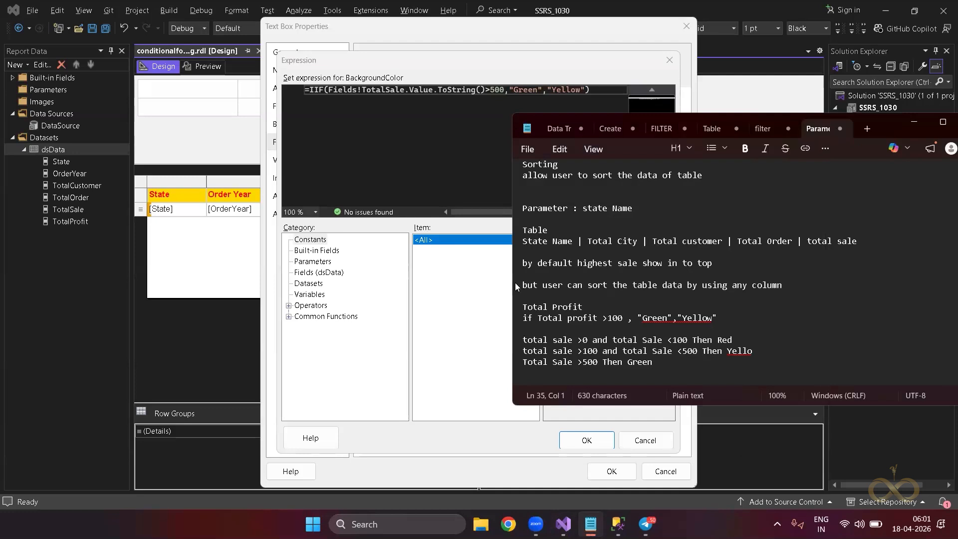
Delete the Green/Yellow results and change the condition to TotalSale >0 && TotalSale <100.
left_click(586, 89)
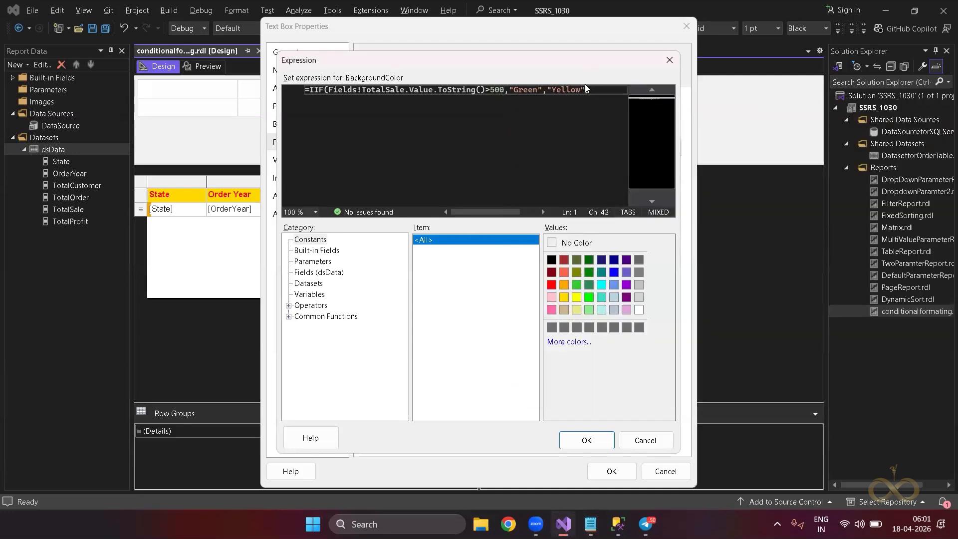
left_click_drag(586, 89, 510, 88)
key("BackSpace")
key("BackSpace")
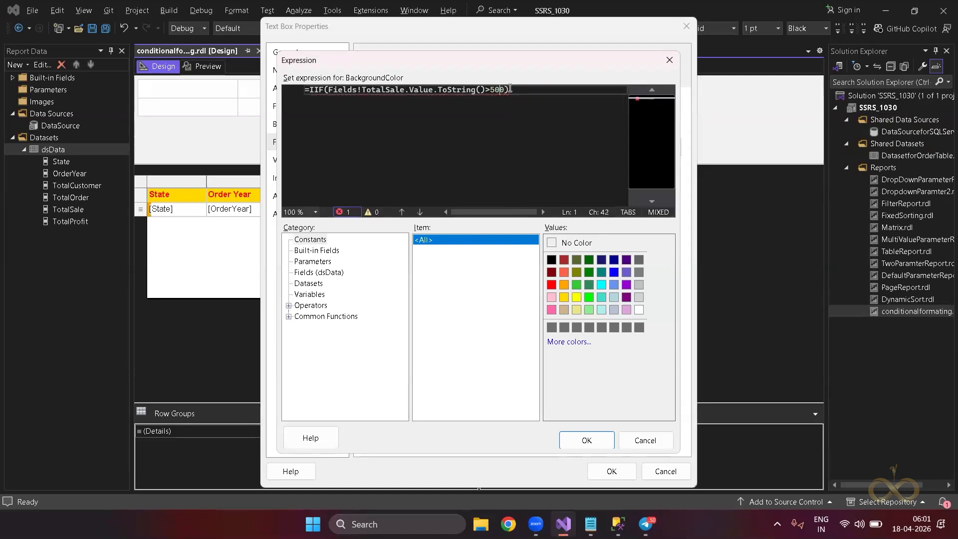
key("shift+Left")
key("shift+Left")
key("shift+Left")
key("shift+Left")
key("shift+Left")
key("shift+Left")
key("shift+Left")
key("shift+Left")
key("shift+Left")
key("shift+Left")
key("shift+Left")
key("shift+Left")
key("shift+Left")
key("shift+Left")
key("shift+Left")
key("shift+Left")
key("shift+Left")
key("shift+Left")
key("shift+Left")
key("shift+Left")
key("shift+Left")
key("shift+Left")
key("shift+Left")
key("shift+Left")
key("shift+Left")
key("shift+Left")
key("shift+Left")
key("shift+Left")
key("shift+Left")
key("shift+Left")
key("shift+Left")
key("shift+Left")
key("shift+Left")
key("shift+Left")
key("shift+Left")
key("ctrl+c")
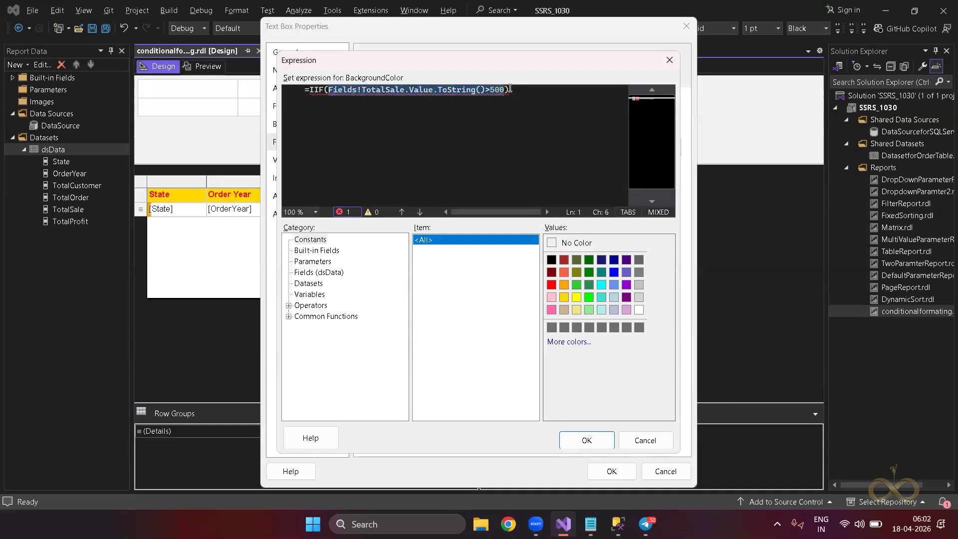
key("Right")
key("BackSpace")
key("BackSpace")
key("BackSpace")
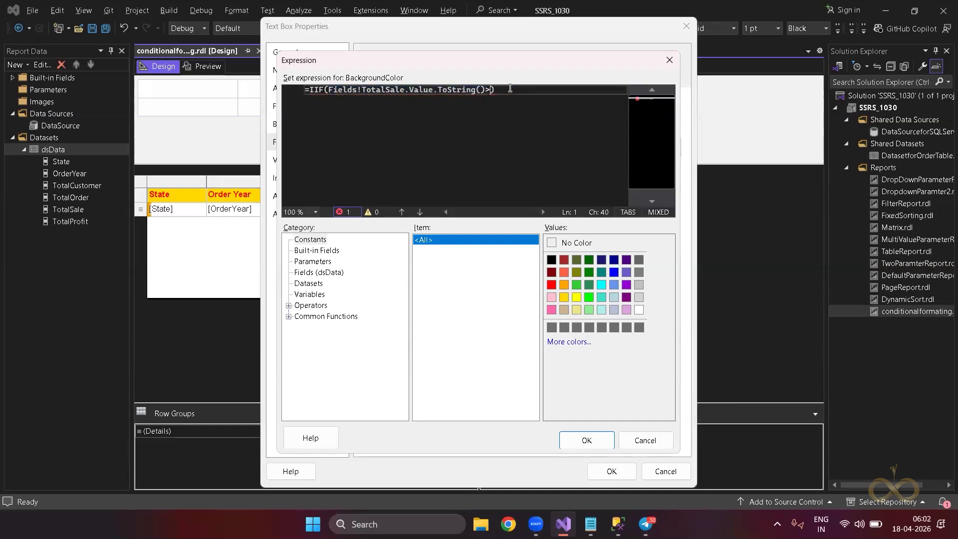
type("0 &&")
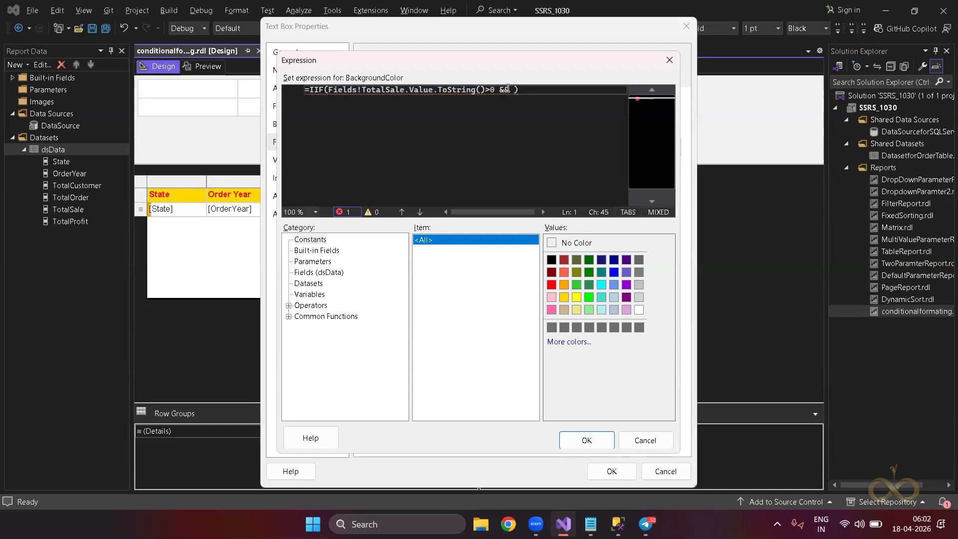
key("ctrl+v")
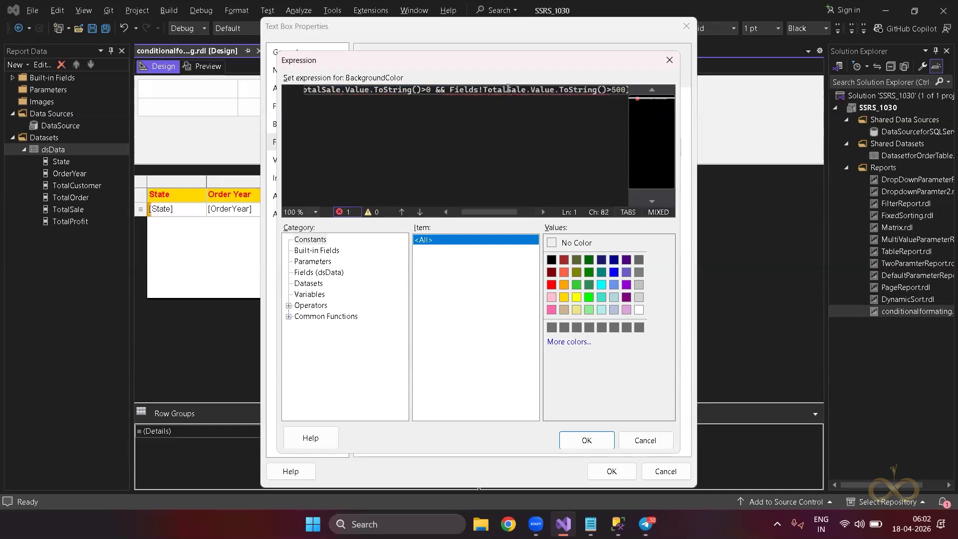
key("Left")
key("Left")
key("Left")
key("BackSpace")
type("<")
key("shift+Right")
key("shift+Right")
key("shift+Right")
type("100)")
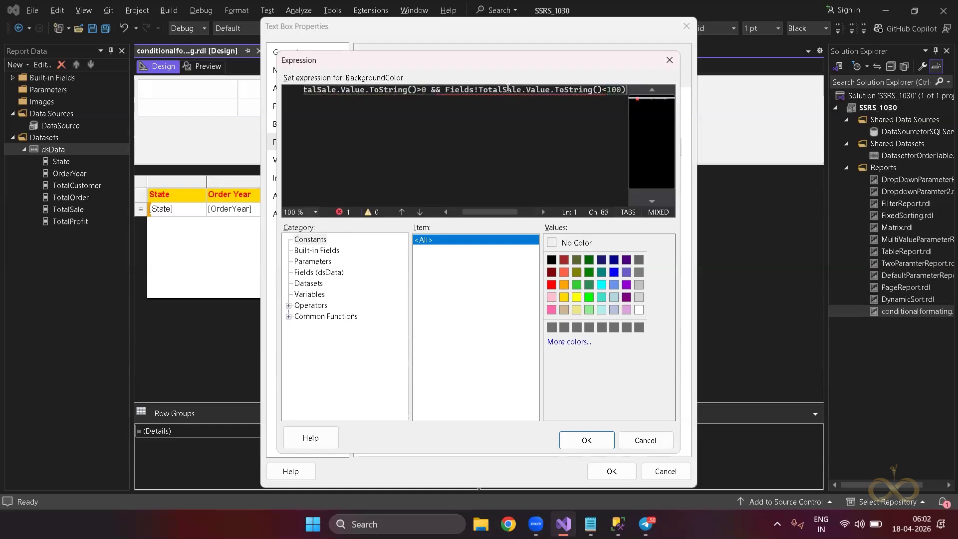
Add a comma after the condition, move the closing parenthesis to its own line, and widen the editor.
key("Left")
type(",")
key("Return")
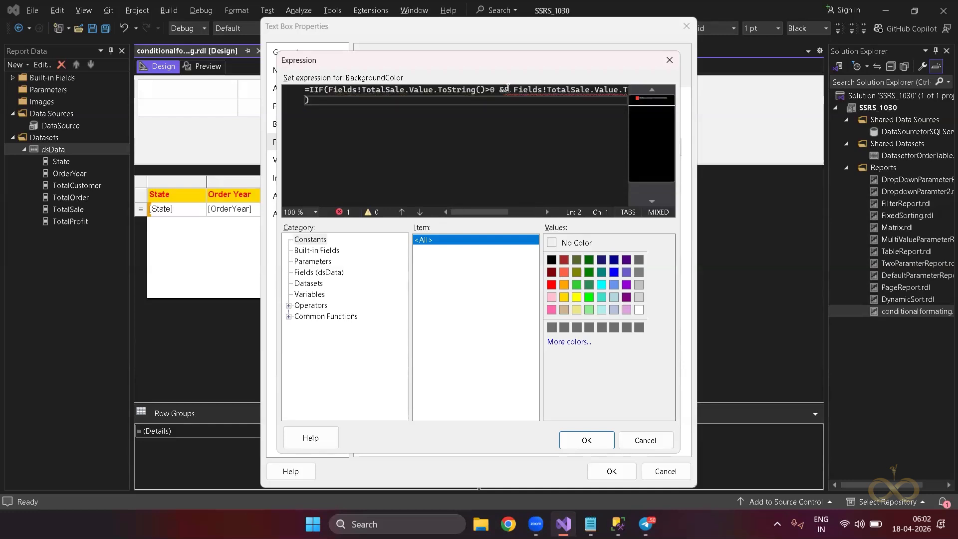
left_click(509, 89)
key("BackSpace")
key("BackSpace")
type("and")
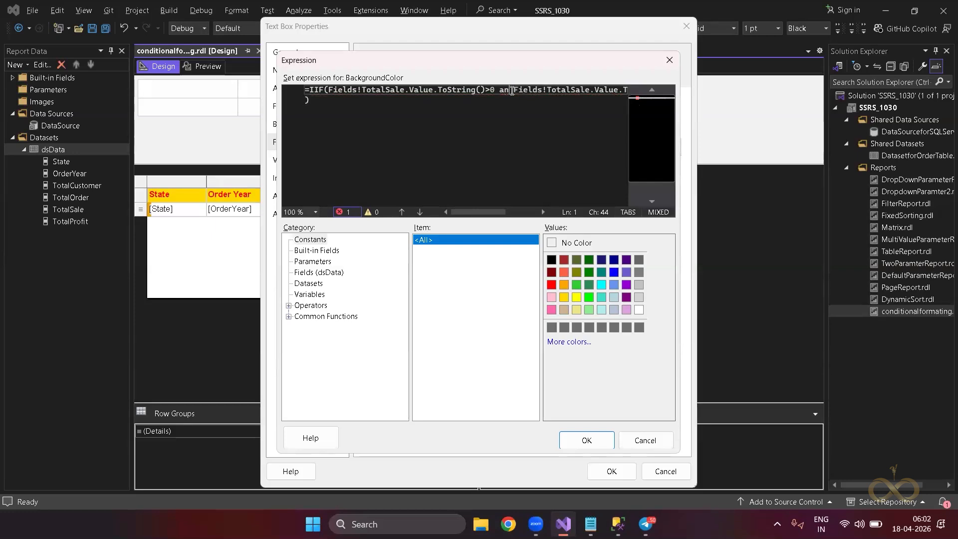
key("BackSpace")
key("BackSpace")
key("BackSpace")
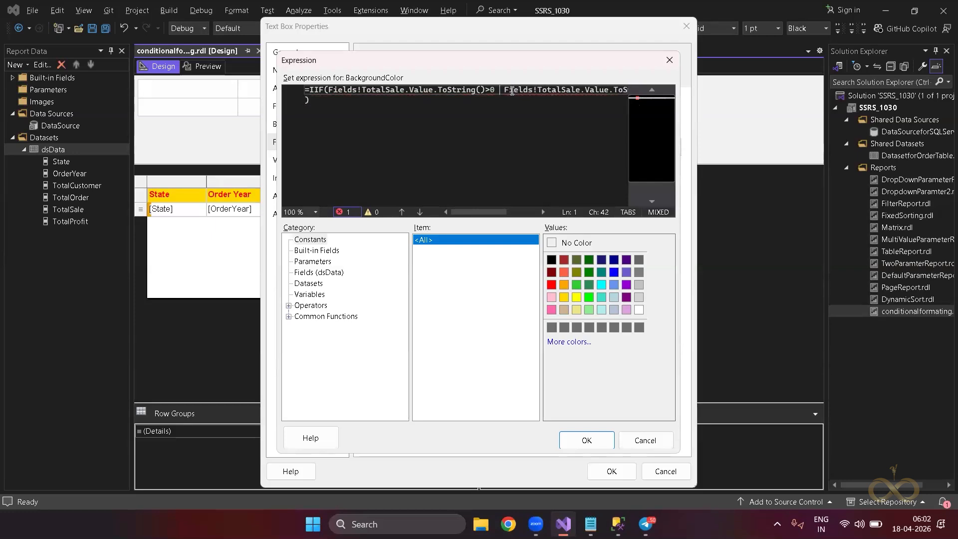
type("&")
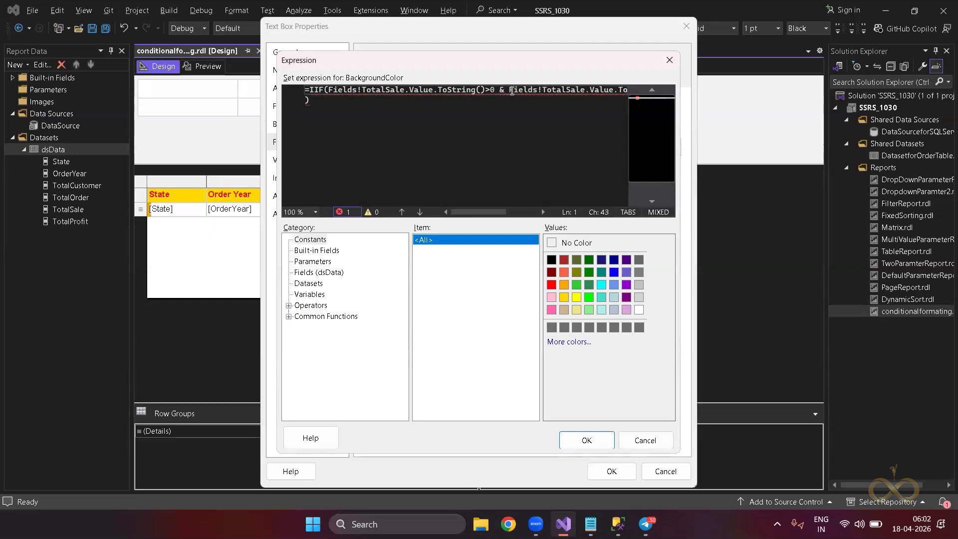
type("&")
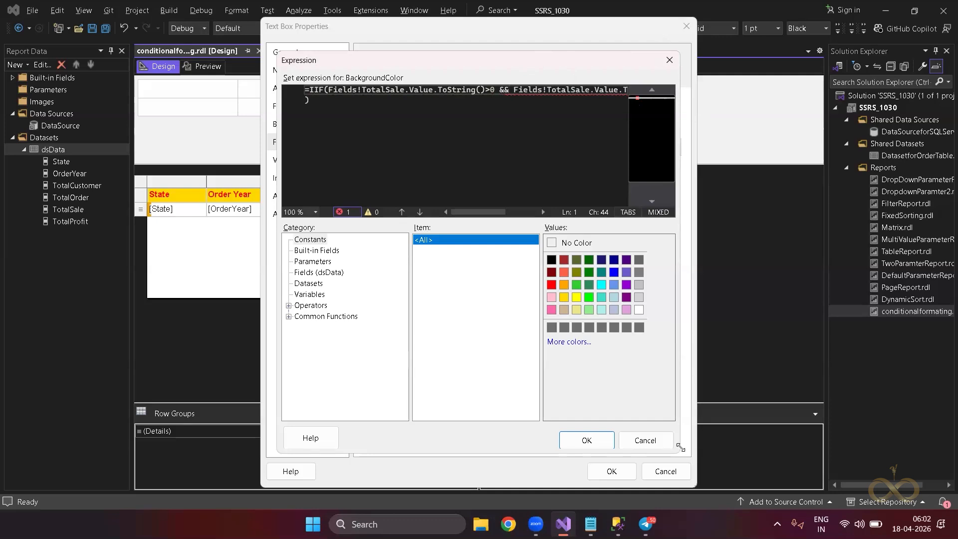
left_click_drag(681, 447, 814, 449)
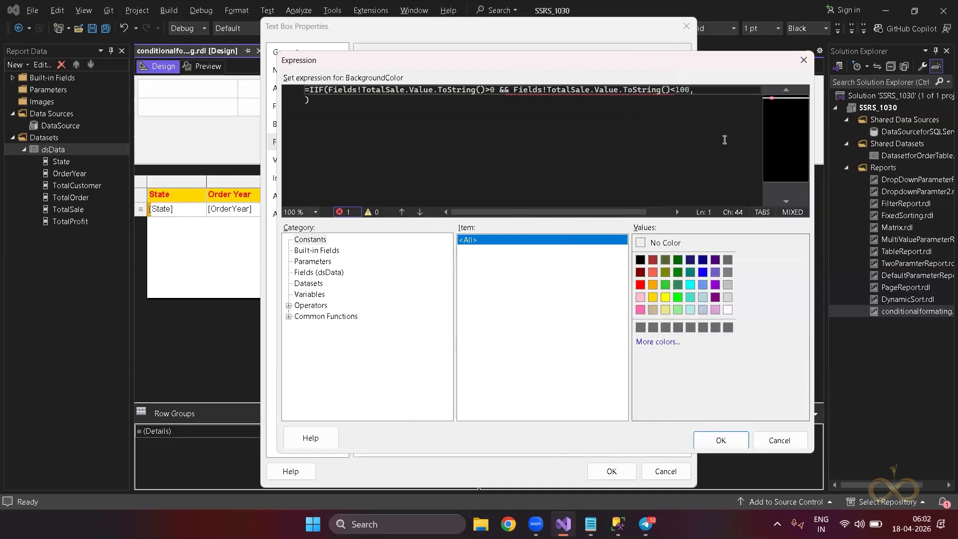
Check the And operator under Logical/Bitwise and replace && with And between the two tests.
left_click(702, 90)
left_click(288, 305)
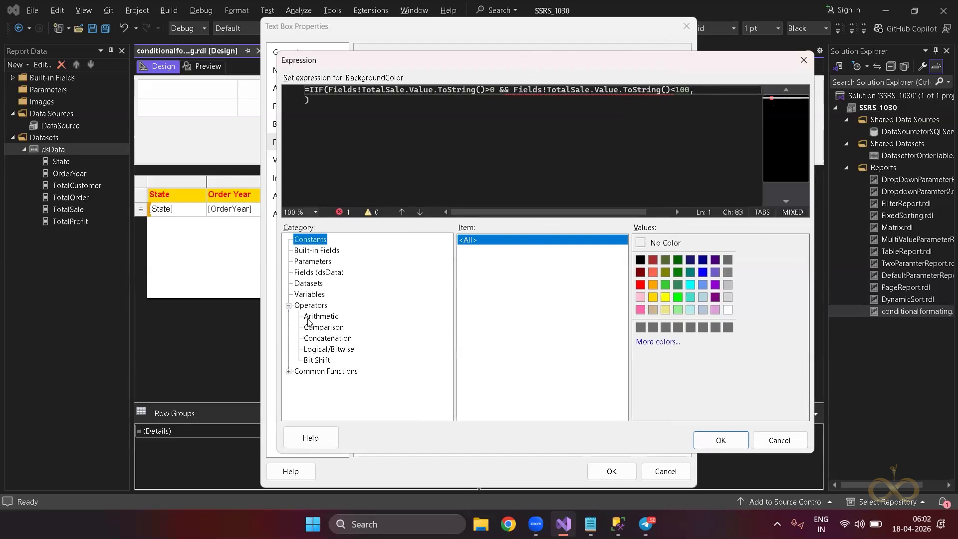
left_click(328, 349)
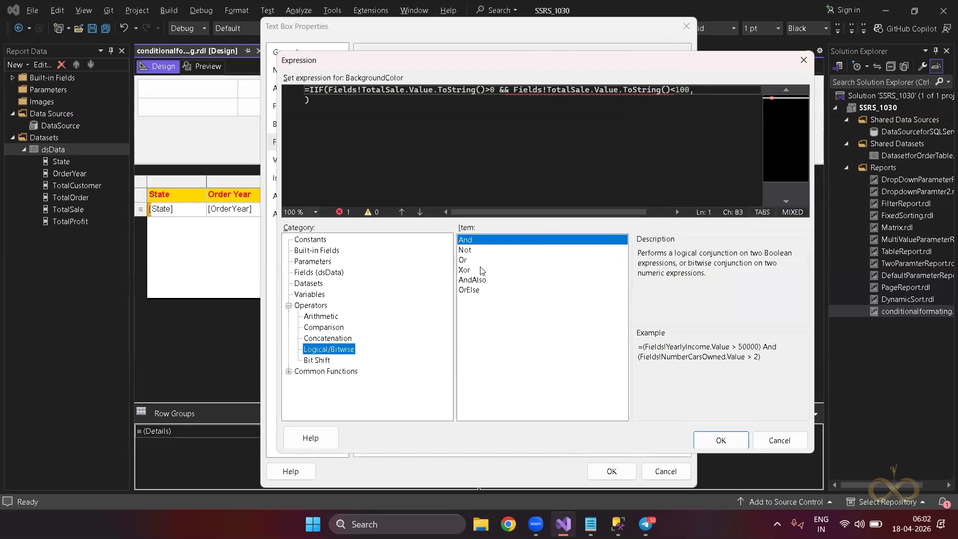
right_click(508, 91)
key("Escape")
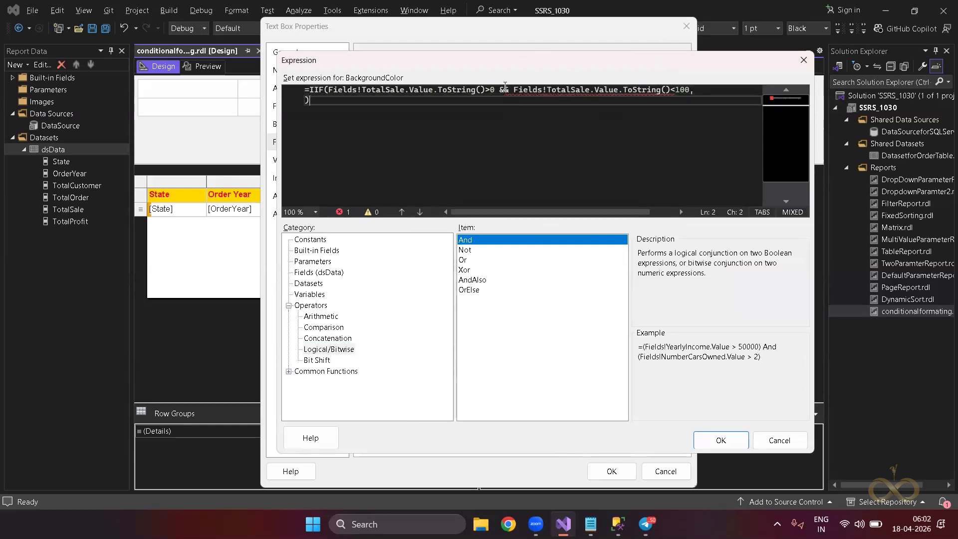
key("BackSpace")
key("BackSpace")
type("And")
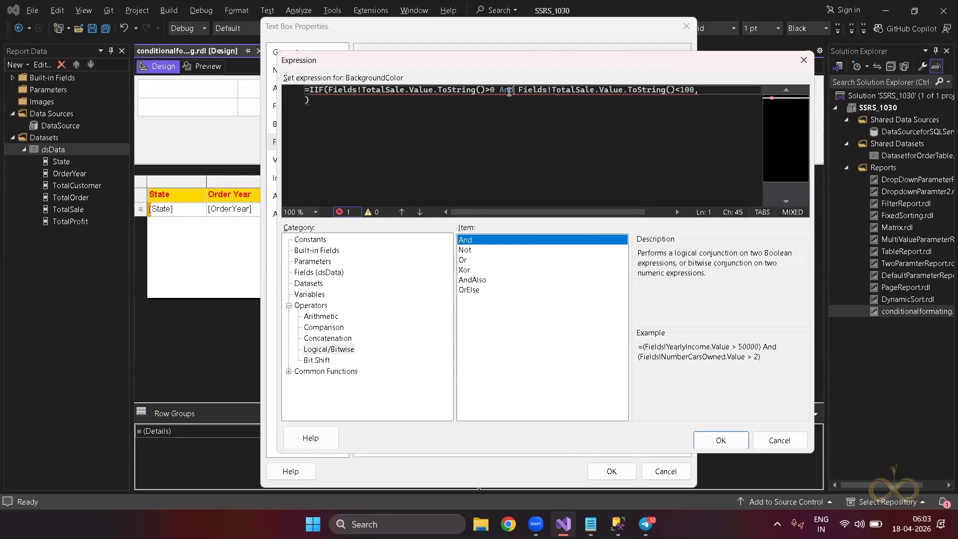
left_click(554, 111)
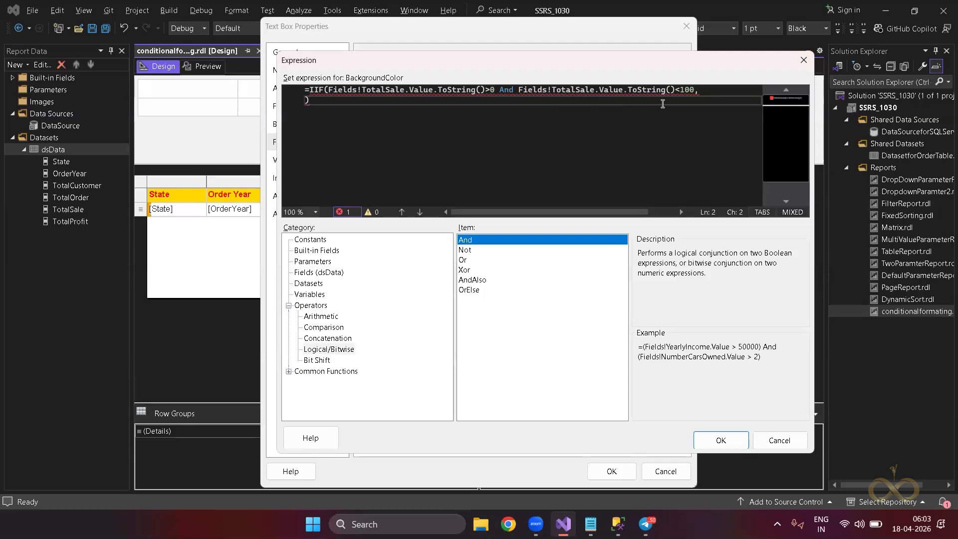
left_click(706, 89)
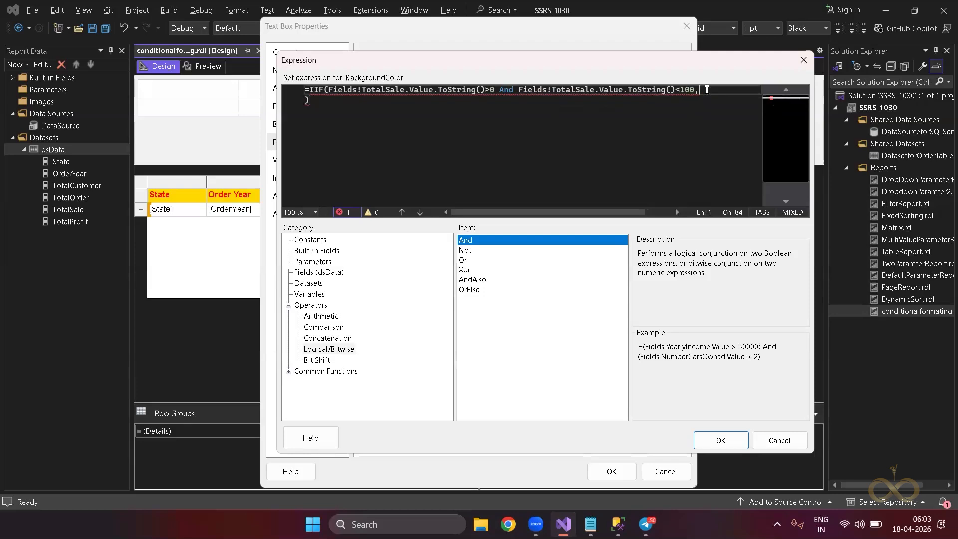
Add "Red" as the result for the 0–100 range, followed by a comma.
key("Return")
key("BackSpace")
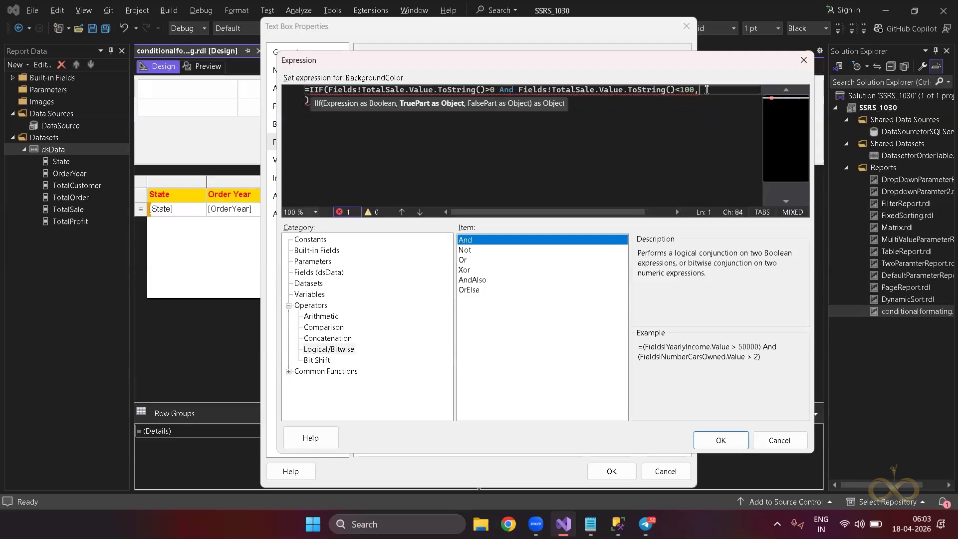
type("\"Red\"")
type(",")
key("Return")
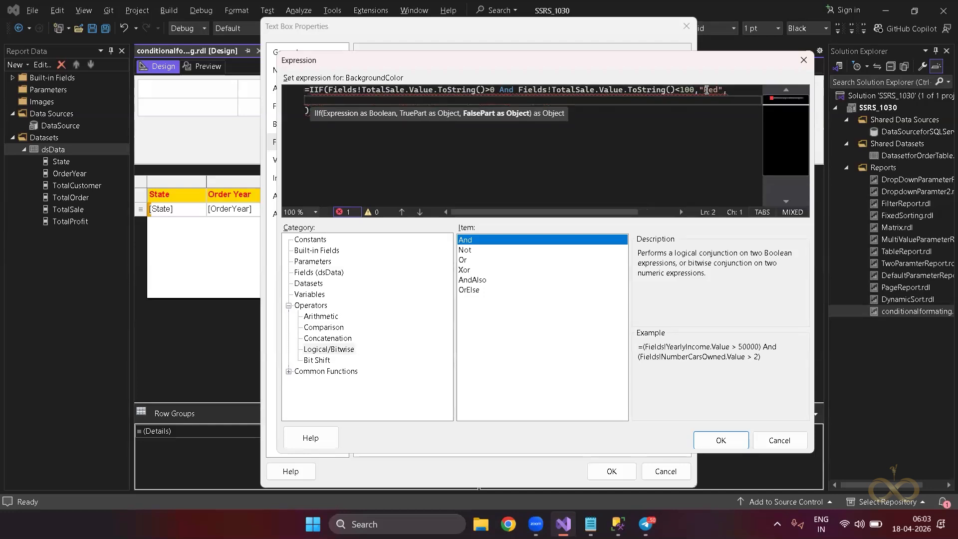
Begin a nested IIF( on line 2 with the TotalSale >0 condition, then check the notes.
type("IIF(")
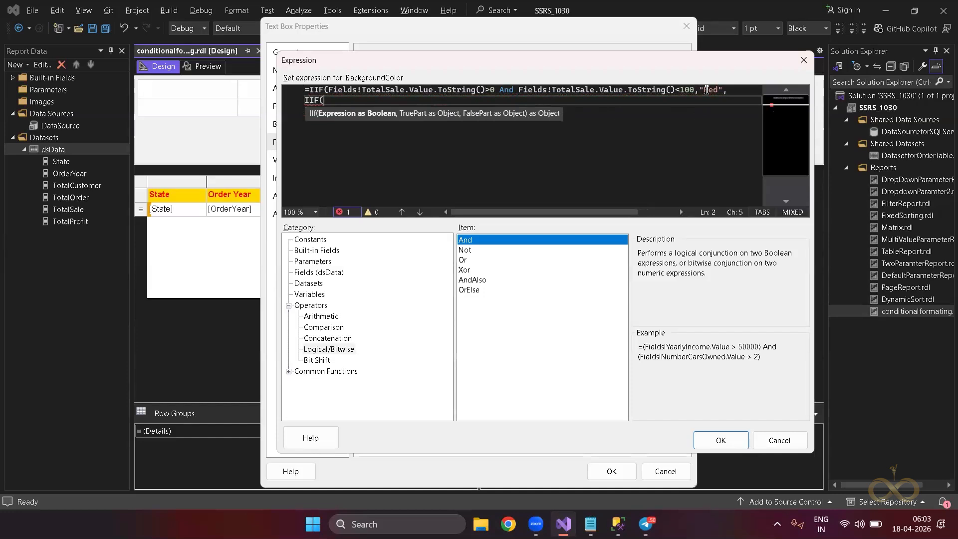
type("Set expression for: BackgroundColor")
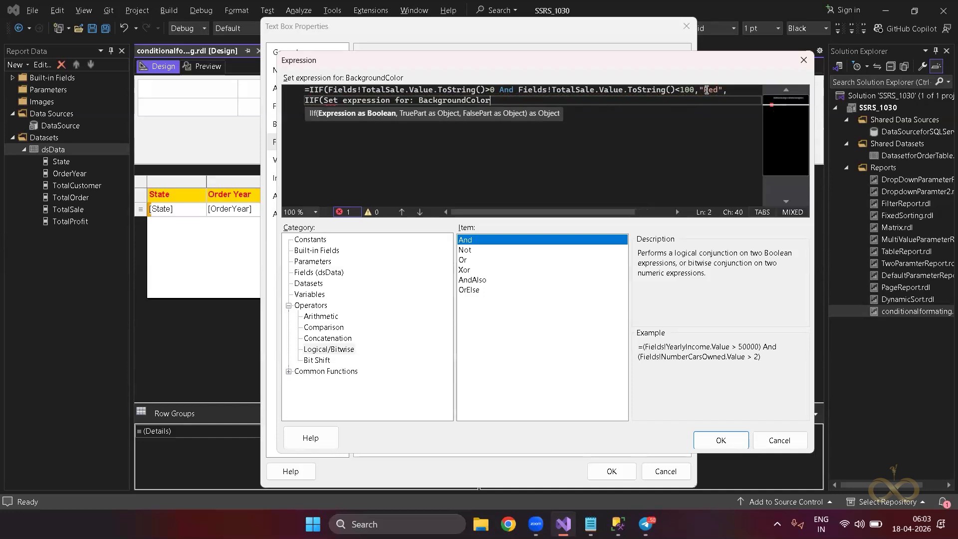
key("Return")
type(")")
left_click_drag(501, 89, 328, 89)
key("ctrl+c")
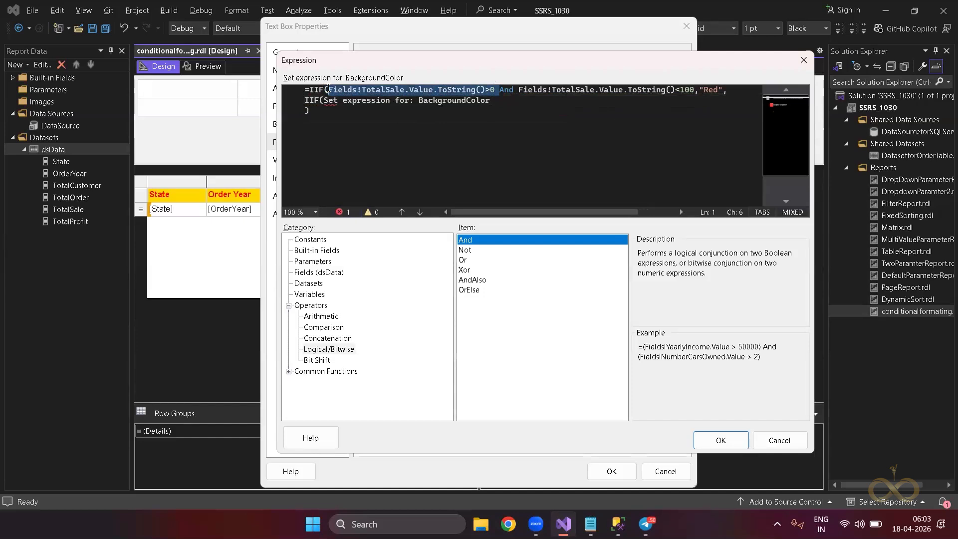
left_click_drag(491, 100, 323, 100)
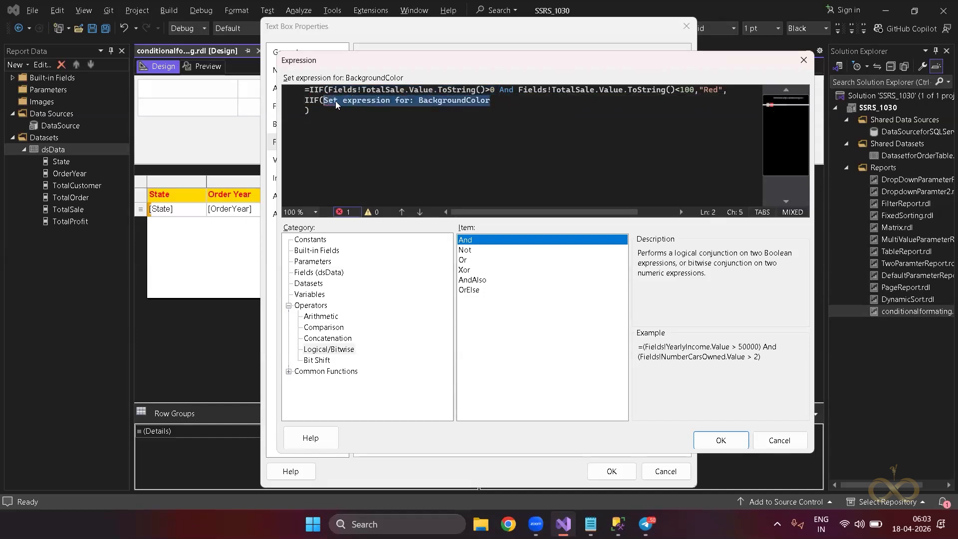
key("ctrl+v")
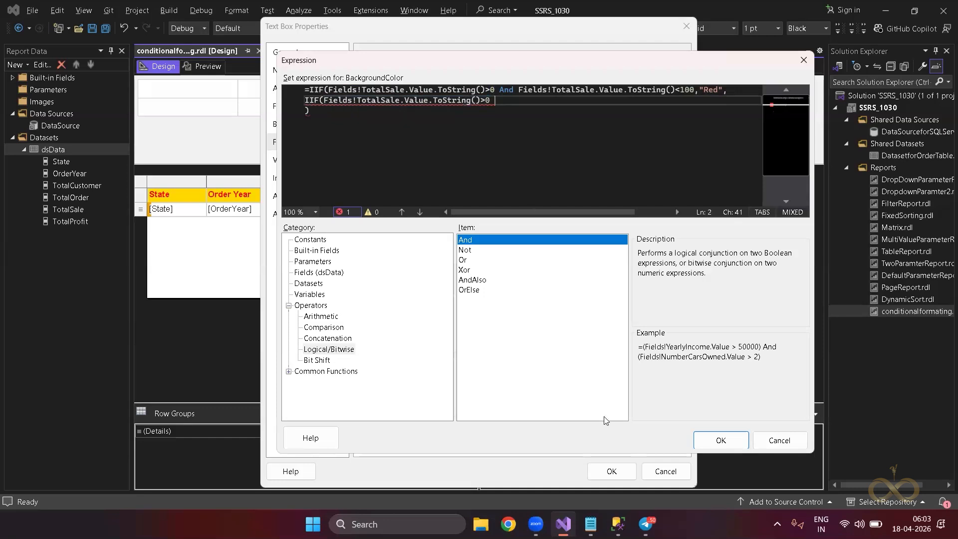
key("alt+Tab")
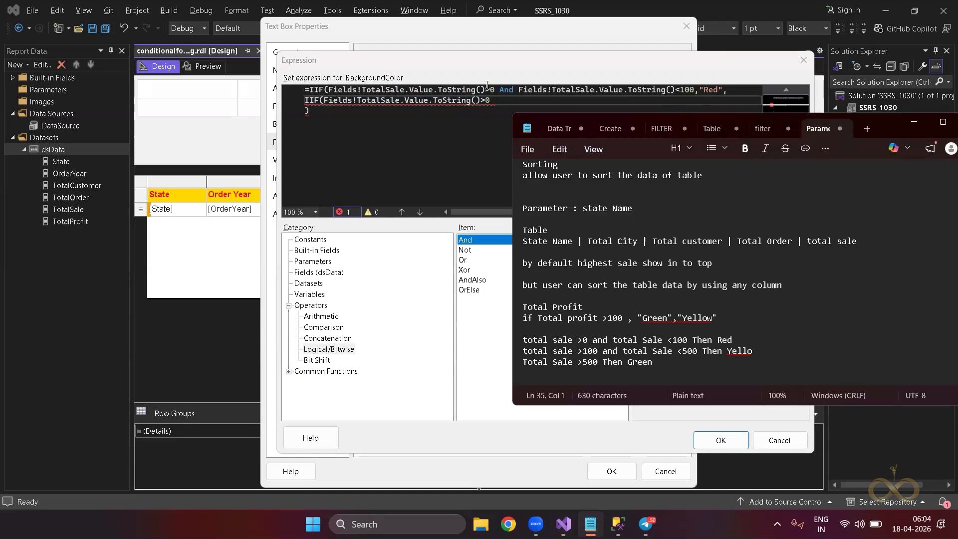
Make the nested test TotalSale >100 And <500, returning "Yellow".
left_click(493, 101)
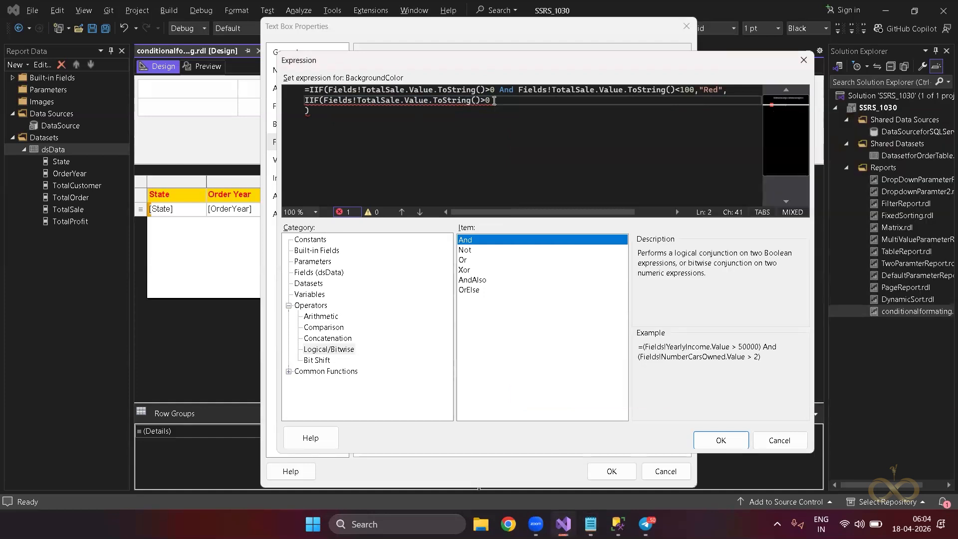
key("BackSpace")
type("100 And")
key("ctrl+v")
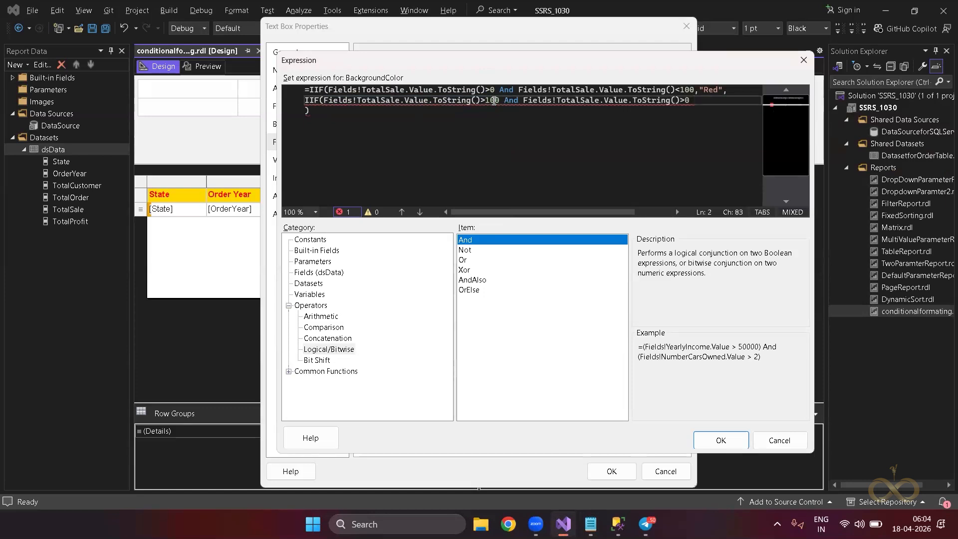
key("BackSpace")
type("<500")
key("End")
type(",\"Yello\"")
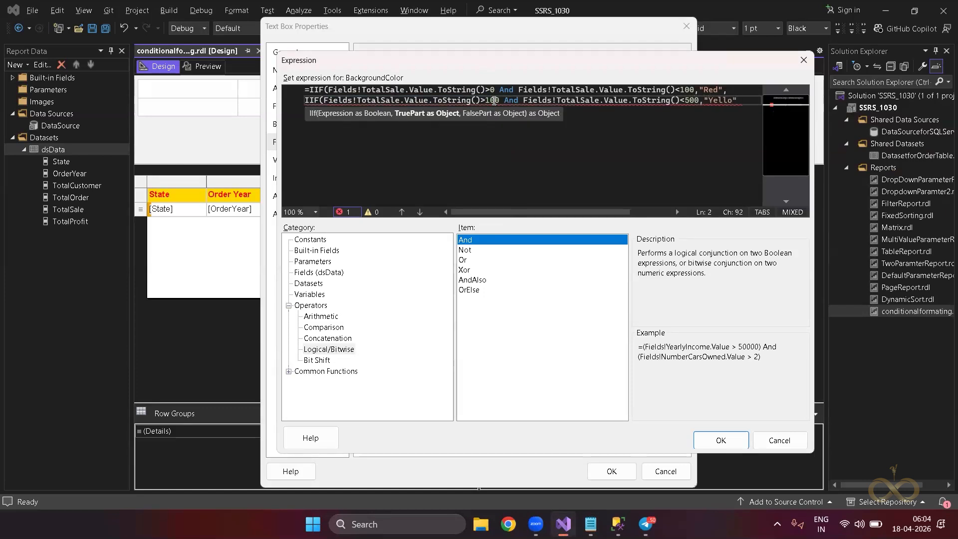
key("BackSpace")
type("w")
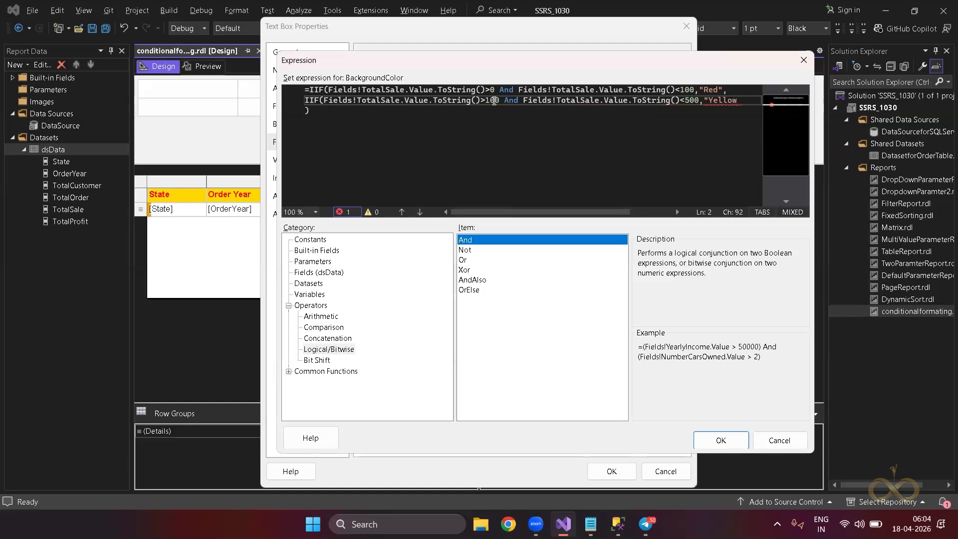
type("\",")
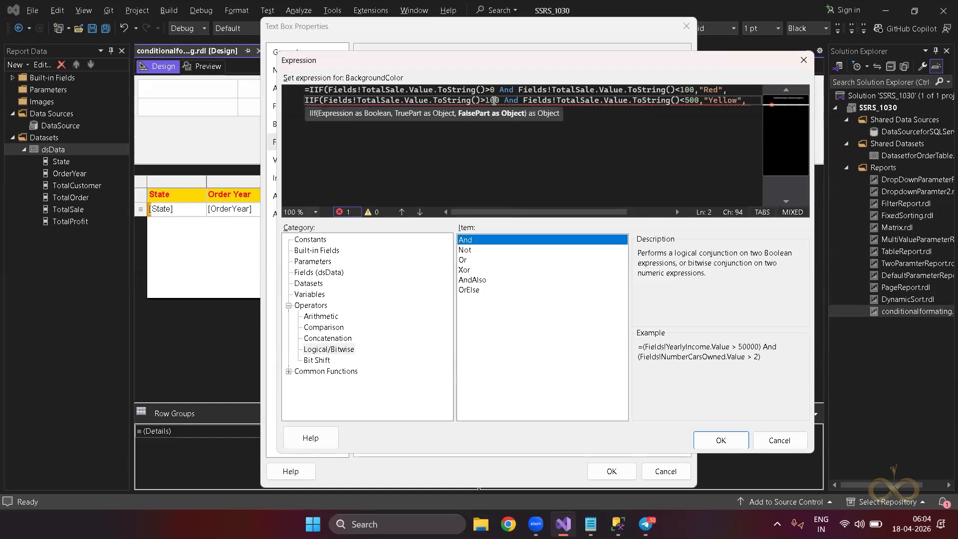
Add "Green" as the final result and remove the extra comma.
key("Return")
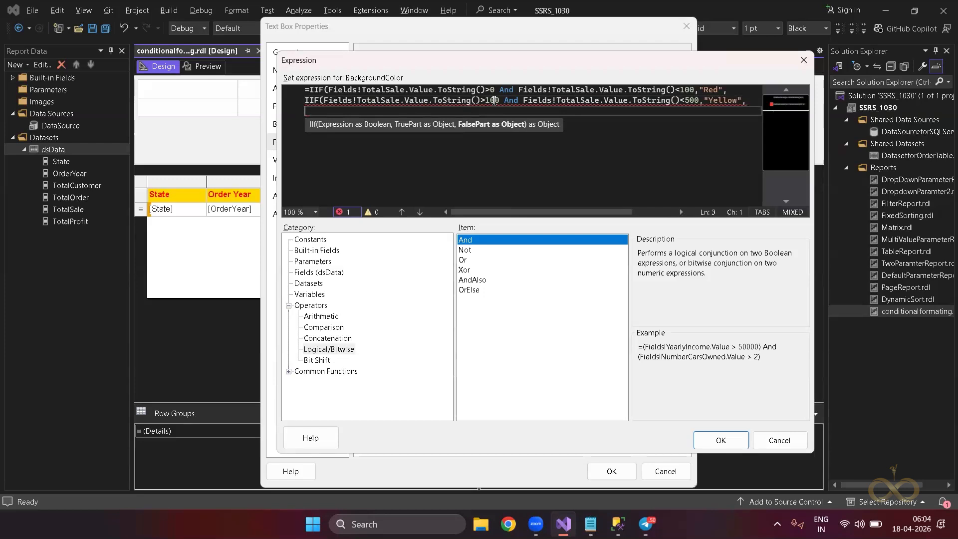
type("\"")
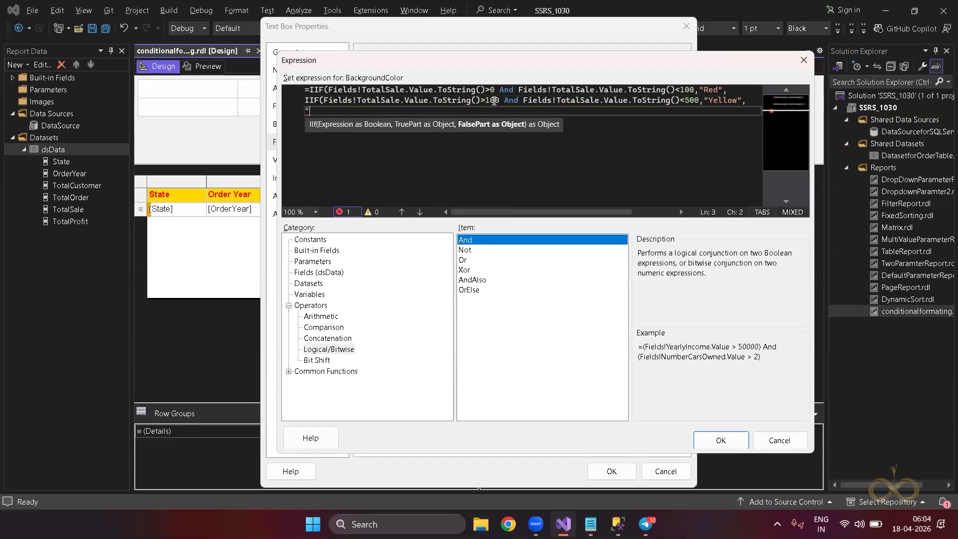
type("Green\"")
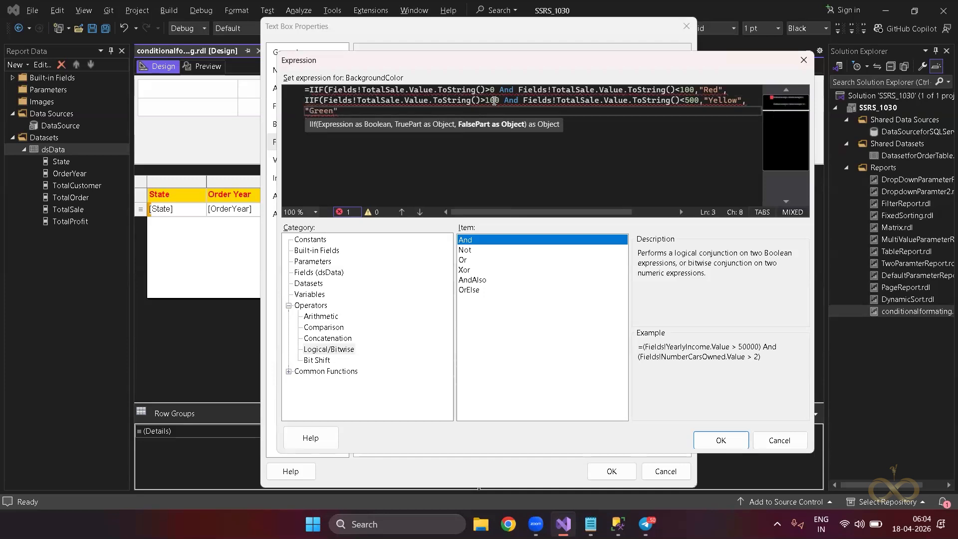
type(")")
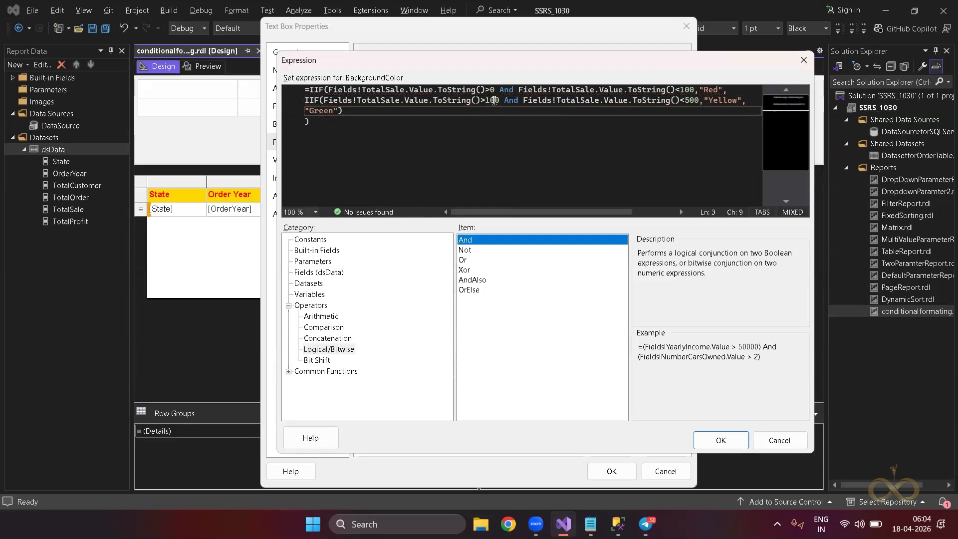
type(",")
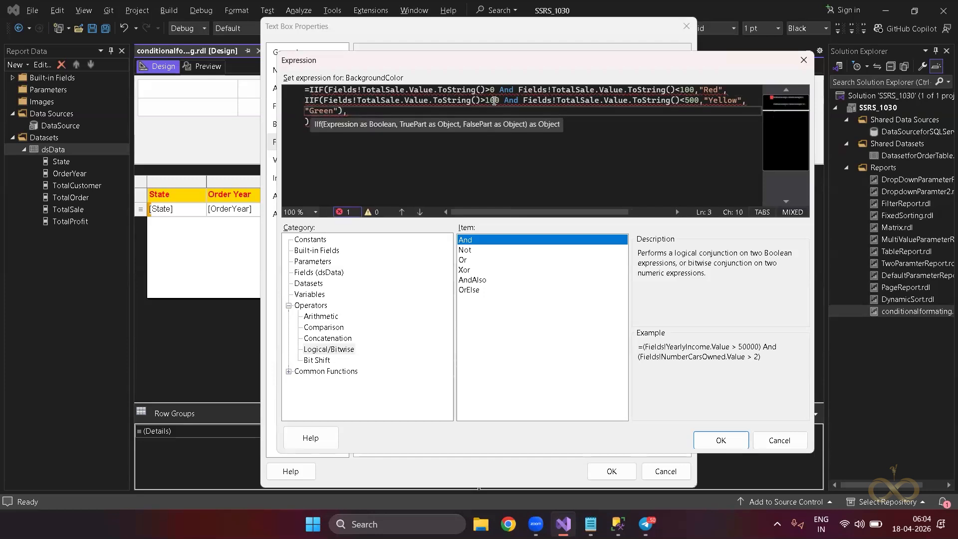
key("BackSpace")
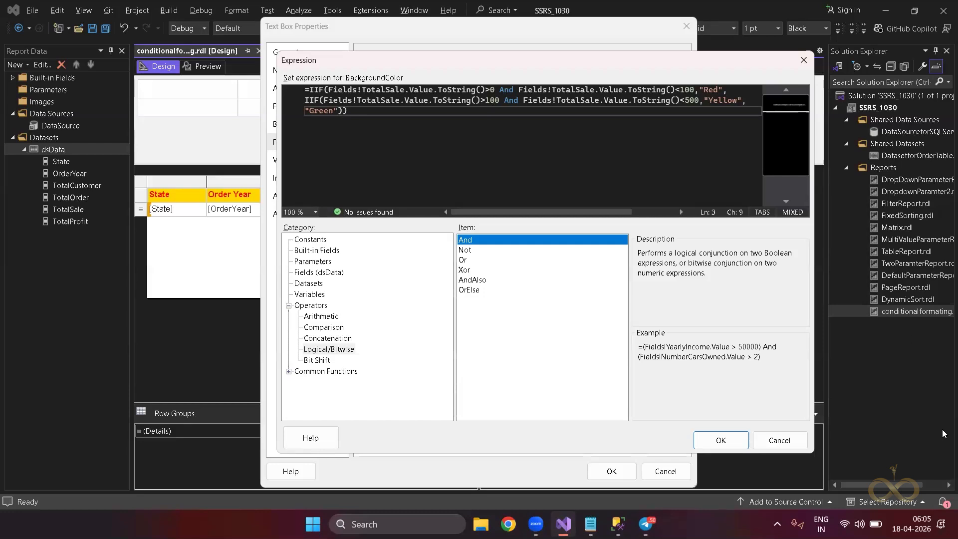
Apply the colour expression to the Total Sale fill, preview the report, then return to design.
left_click(720, 440)
left_click(611, 471)
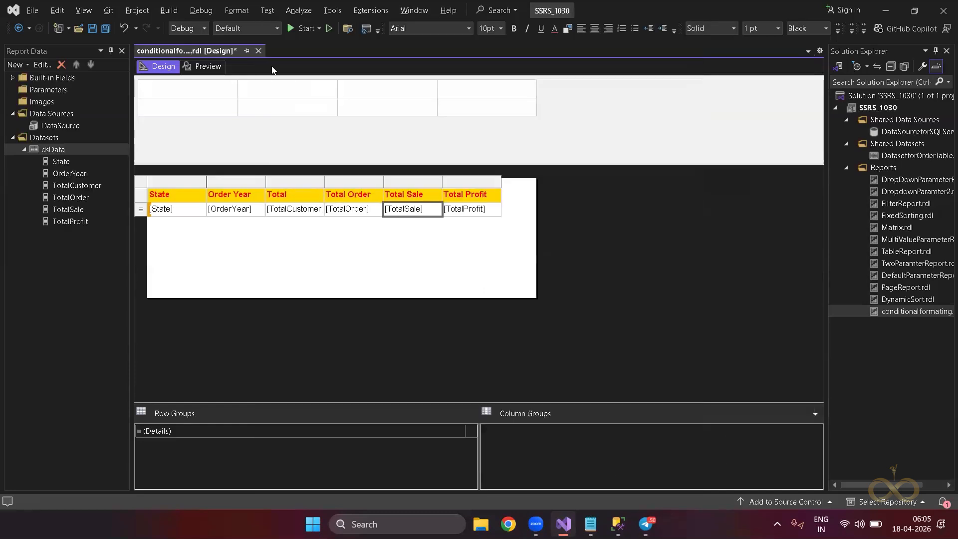
left_click(207, 66)
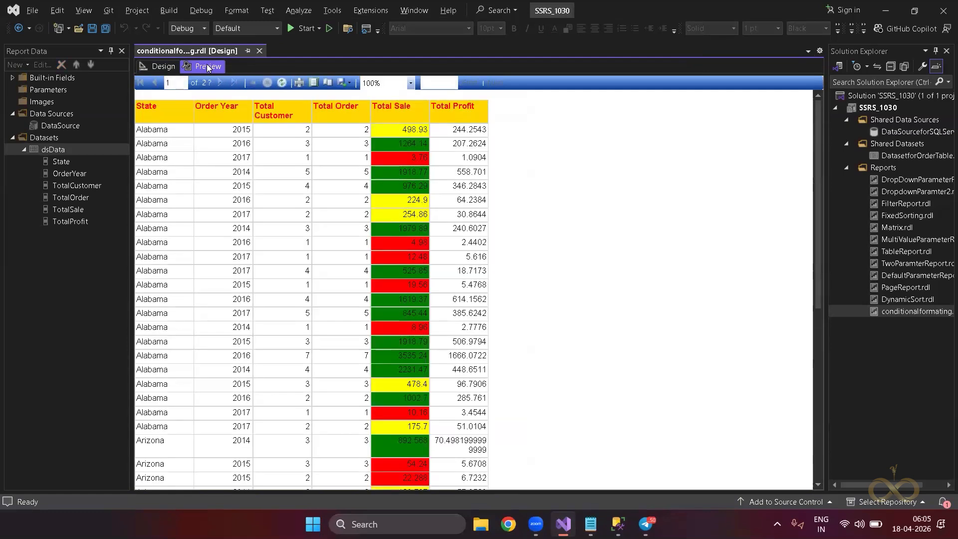
left_click(166, 68)
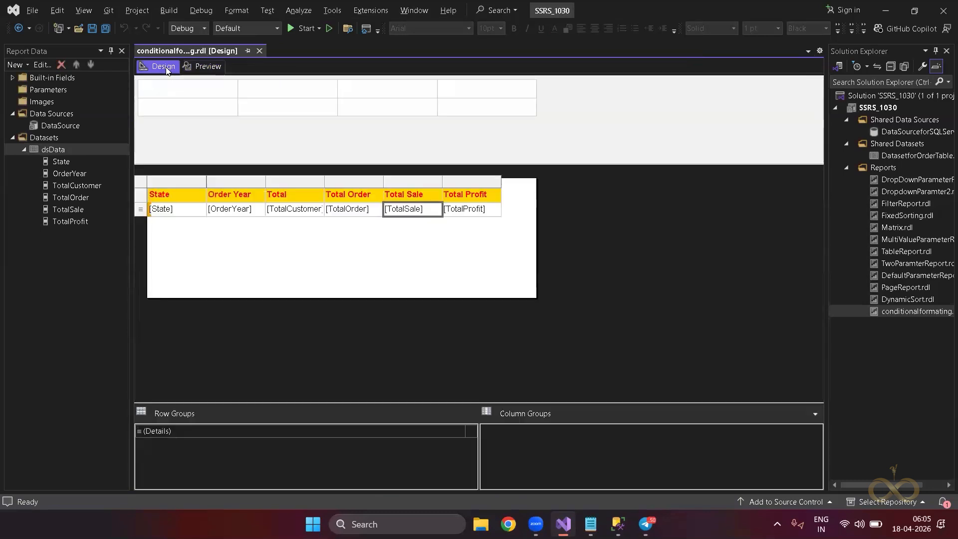
Confirm the TotalSale fill uses the nested IIF (Red below 100, Yellow to 500, else Green), then preview.
left_click(430, 207)
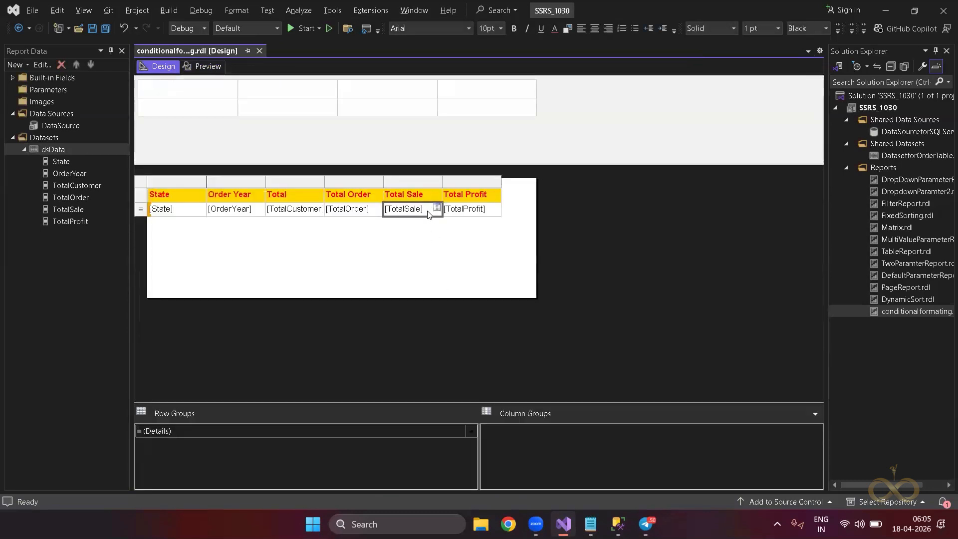
right_click(428, 214)
left_click(496, 318)
left_click(280, 141)
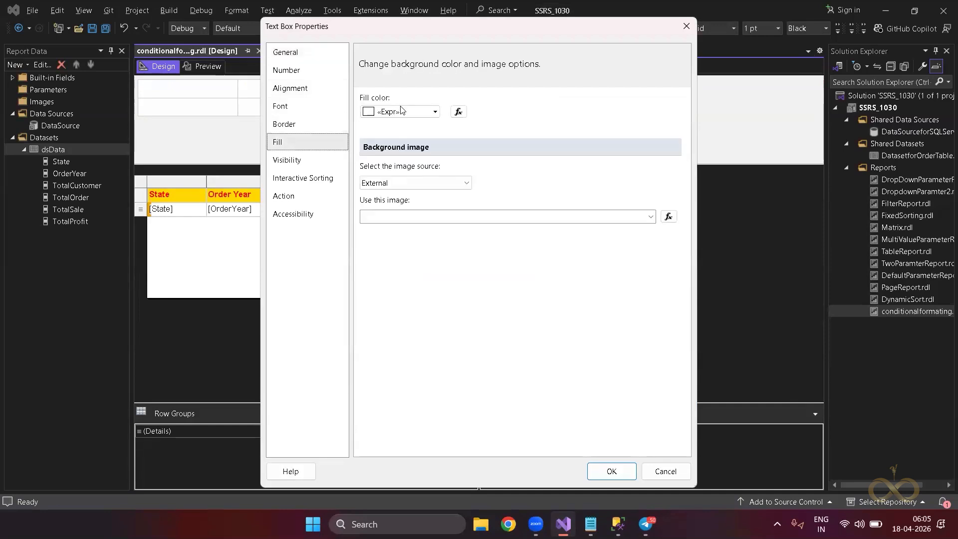
left_click(457, 111)
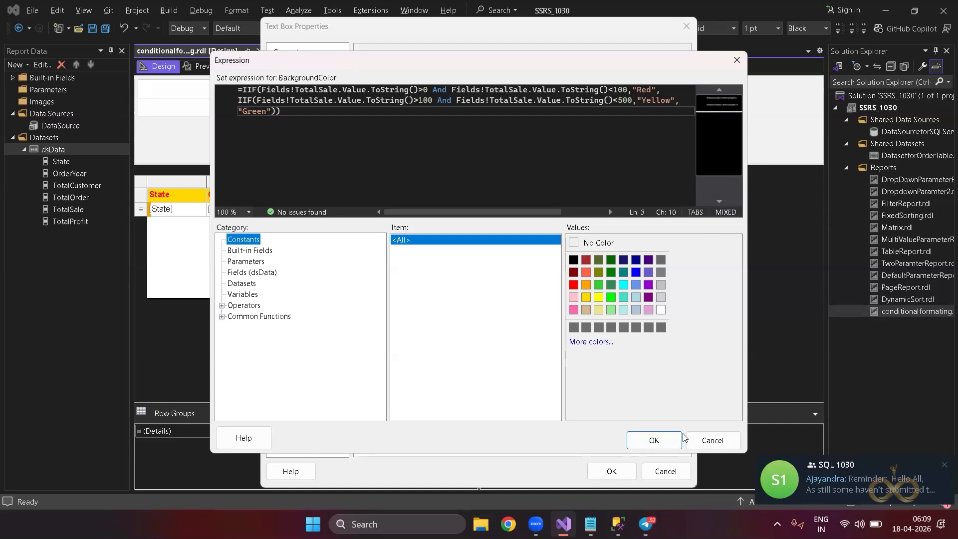
left_click(663, 439)
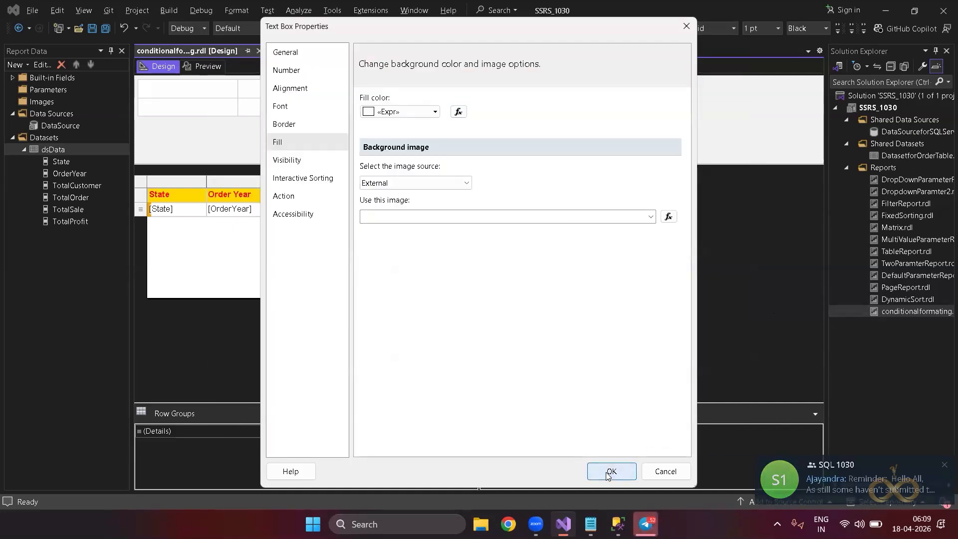
left_click(612, 471)
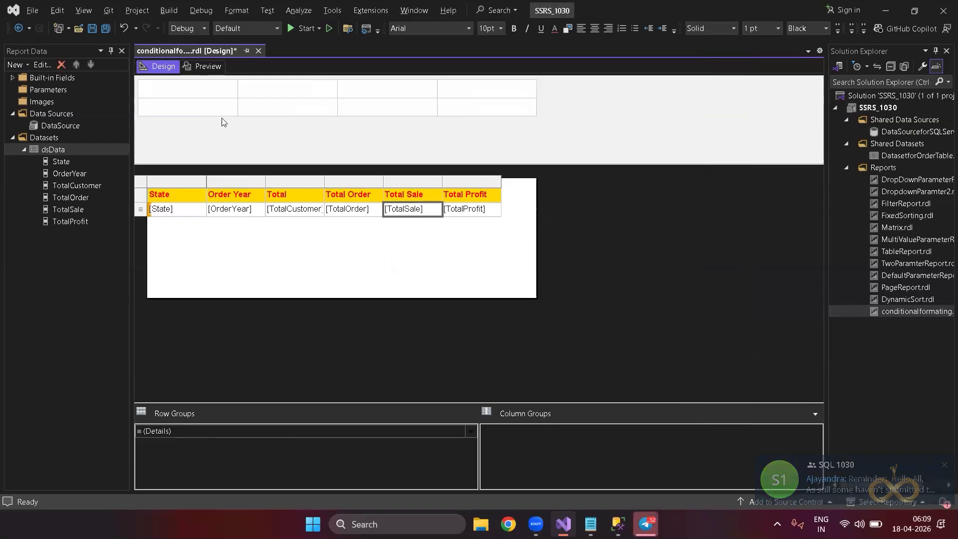
left_click(208, 67)
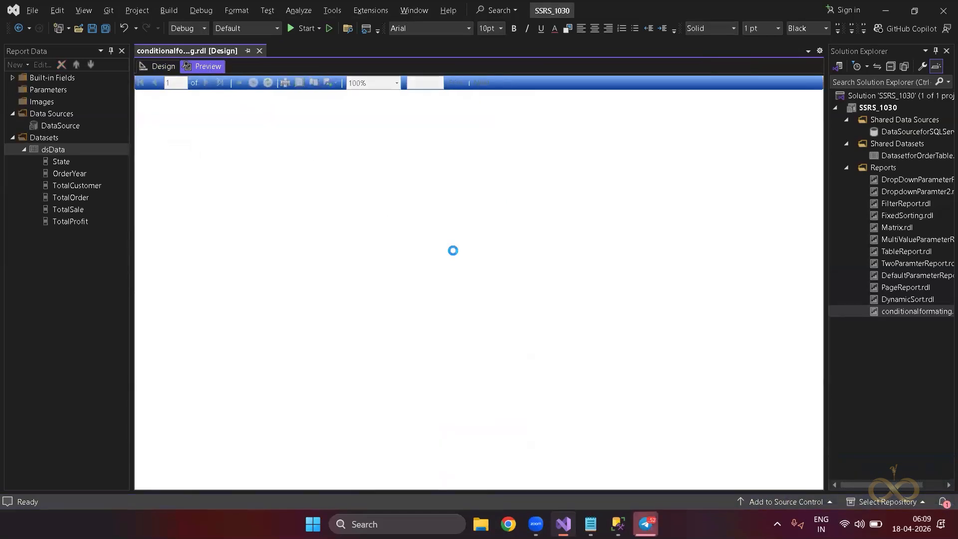